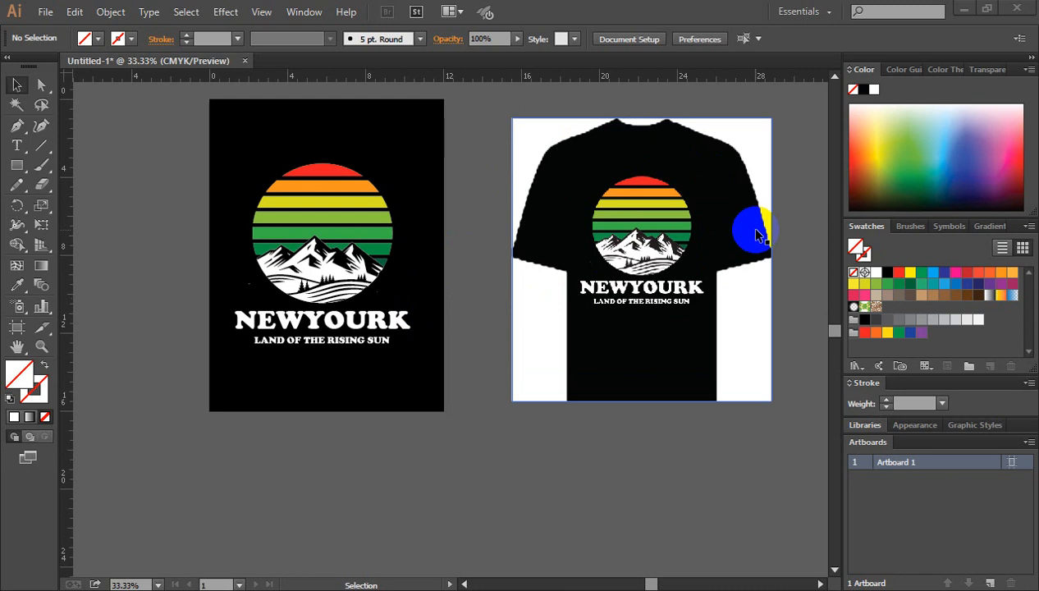
# Delete the T-shirt mockup image beside the finished sunset design.
pyautogui.press('space')
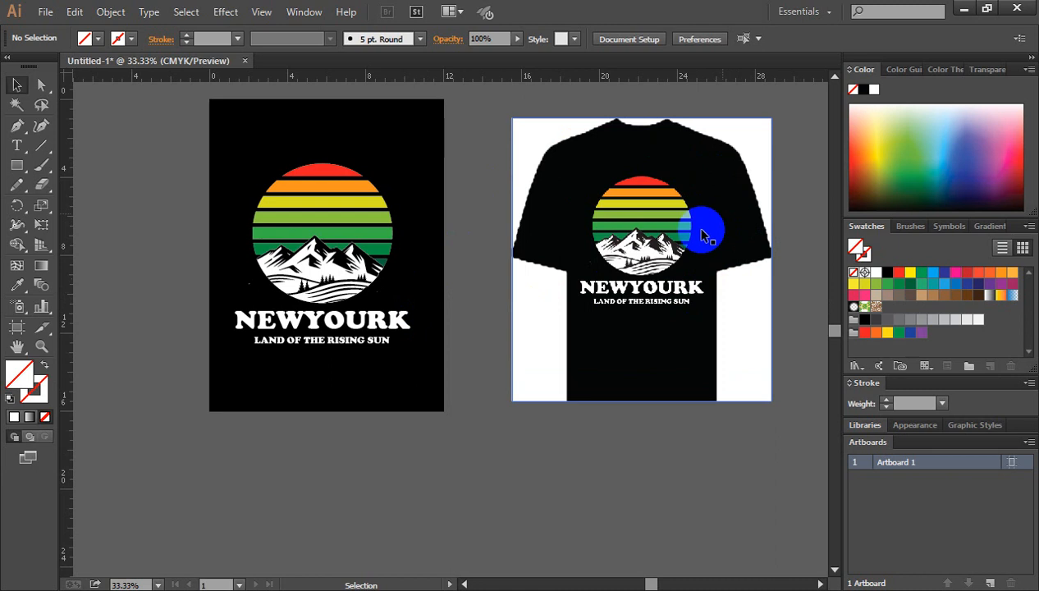
pyautogui.moveTo(668, 245); pyautogui.dragTo(637, 282)
pyautogui.moveTo(650, 220); pyautogui.dragTo(651, 229)
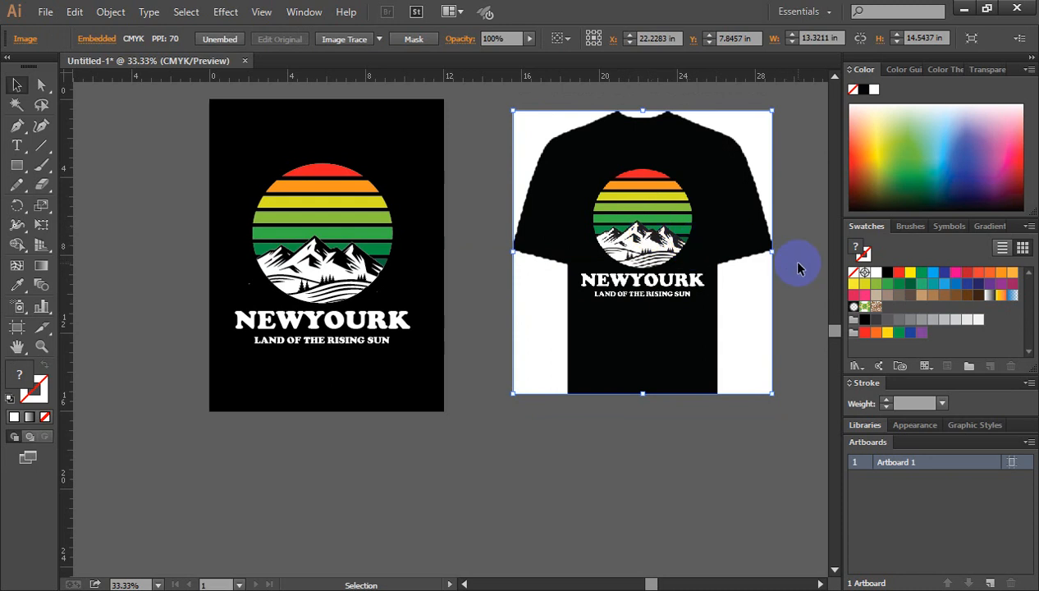
pyautogui.press('Delete')
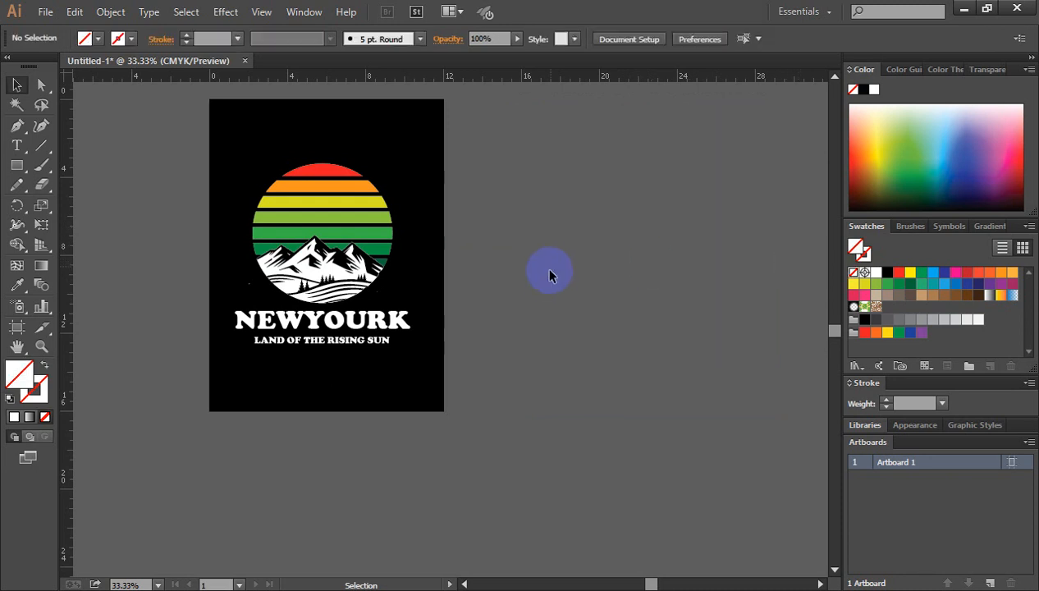
# Create a rectangle 12 in wide and 16 in high on the empty canvas beside the finished design.
pyautogui.moveTo(533, 286); pyautogui.dragTo(502, 276)
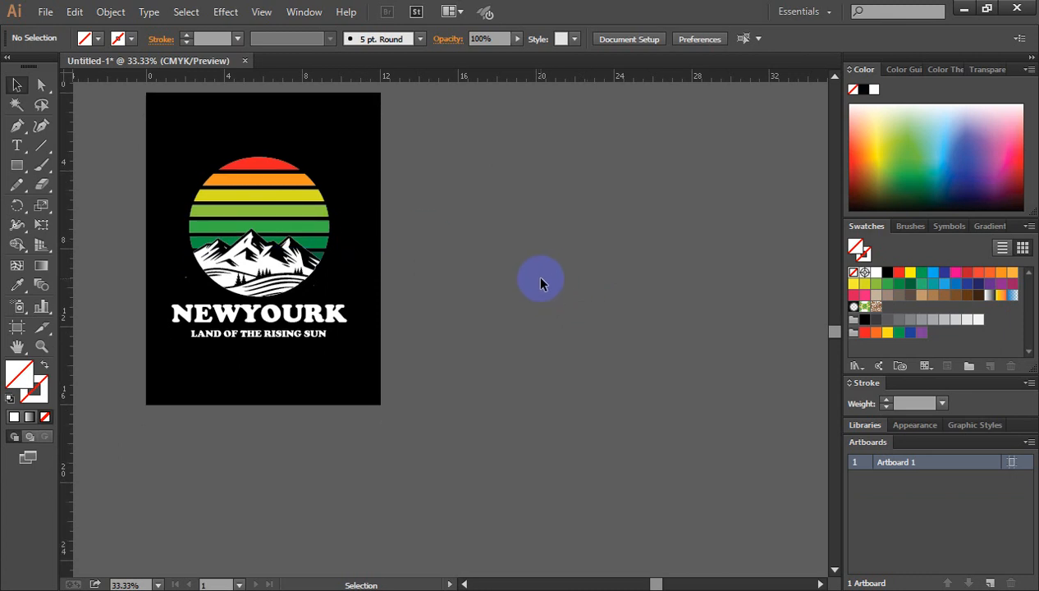
pyautogui.click(15, 170)
pyautogui.moveTo(30, 176); pyautogui.dragTo(102, 171)
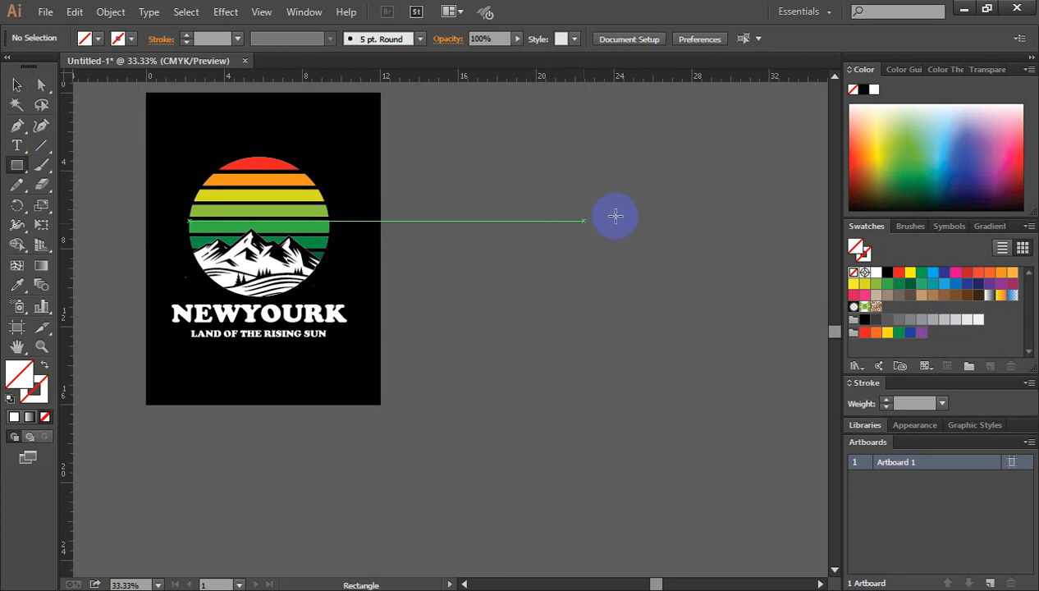
pyautogui.click(582, 214)
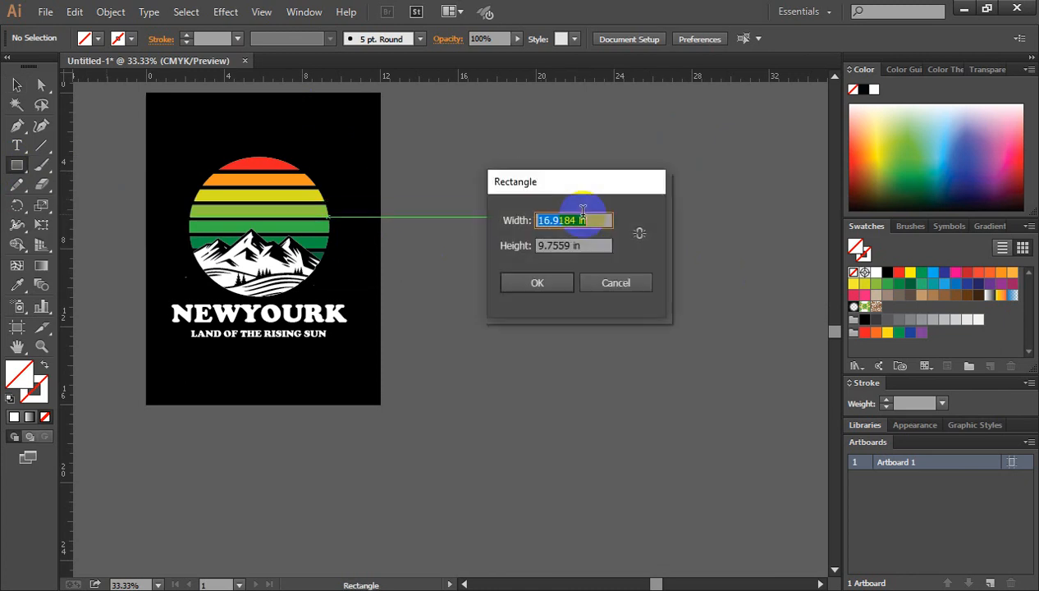
pyautogui.moveTo(596, 188); pyautogui.dragTo(548, 257)
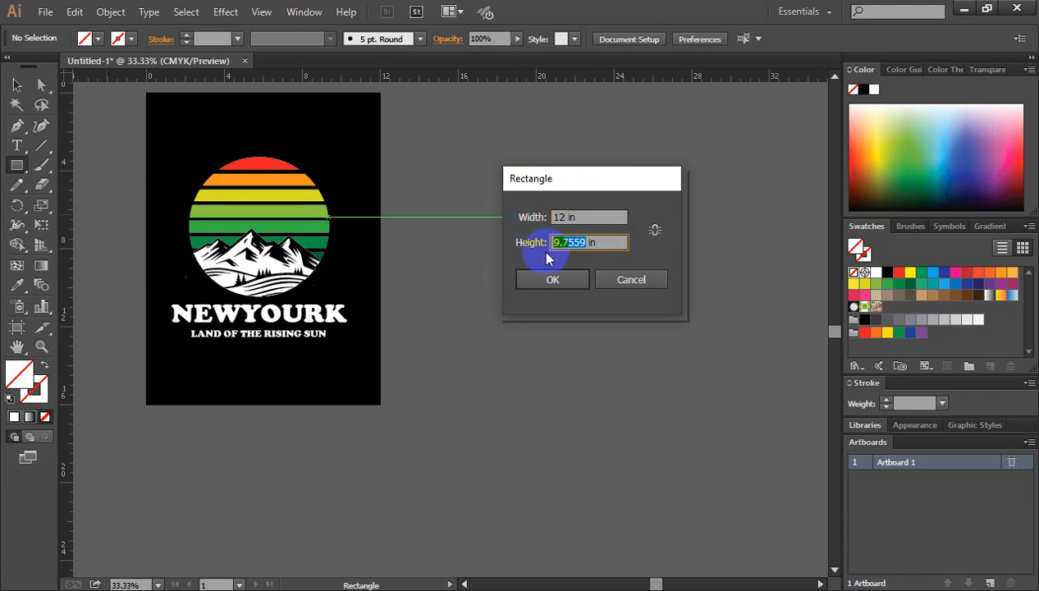
pyautogui.write('16')
pyautogui.moveTo(567, 218); pyautogui.dragTo(515, 256)
pyautogui.click(541, 284)
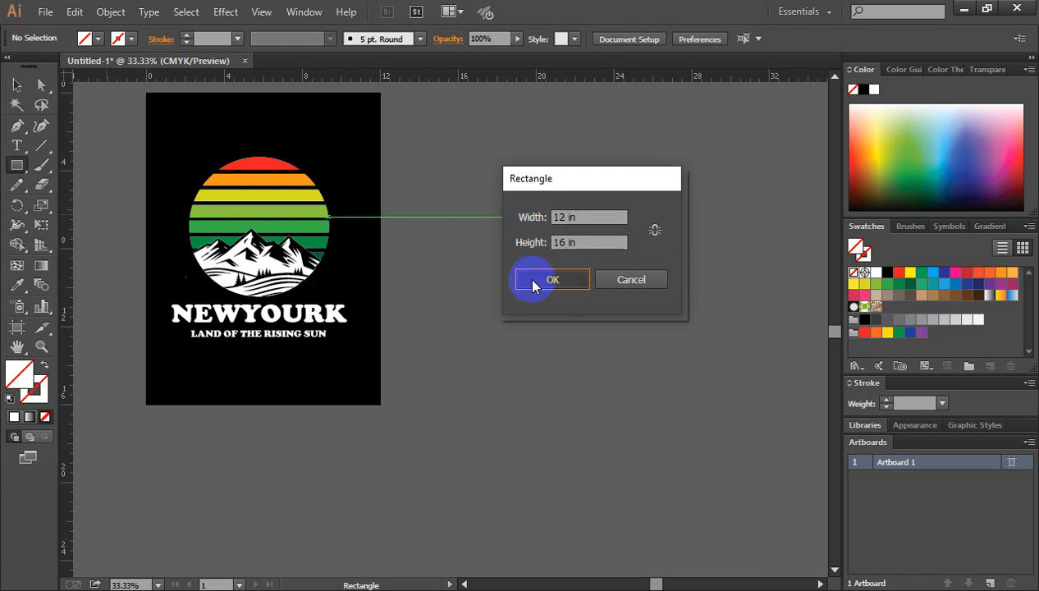
# Move the new rectangle up beside the finished design and fill it with black.
pyautogui.click(17, 85)
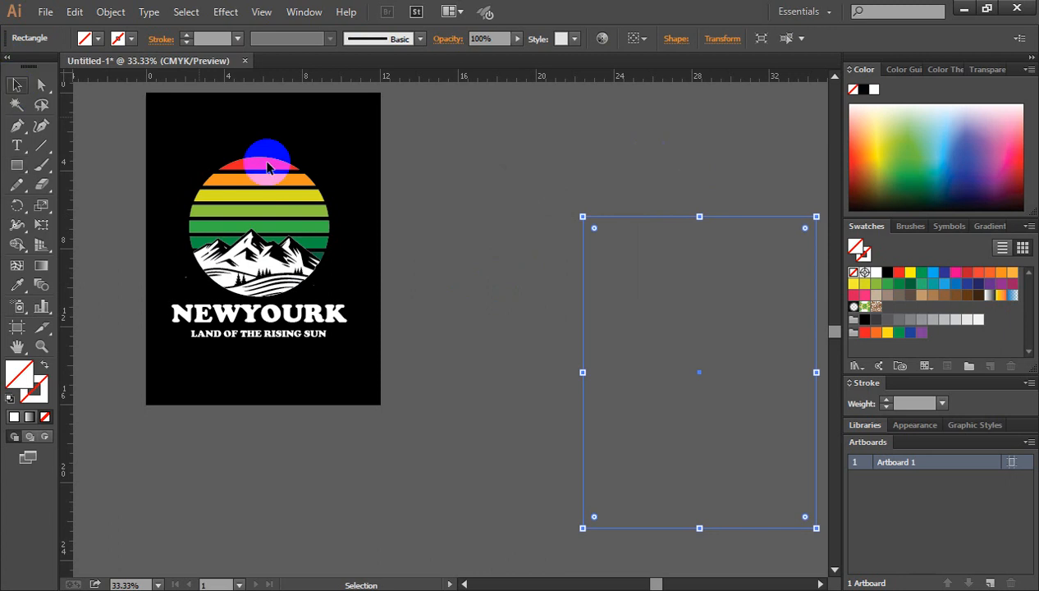
pyautogui.moveTo(722, 220); pyautogui.dragTo(622, 103)
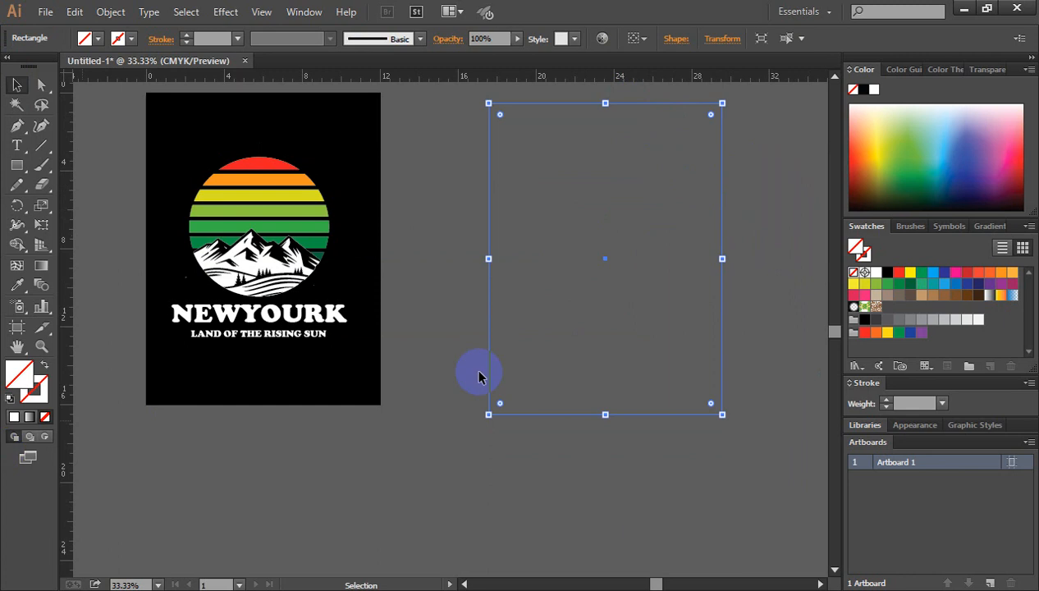
pyautogui.click(886, 272)
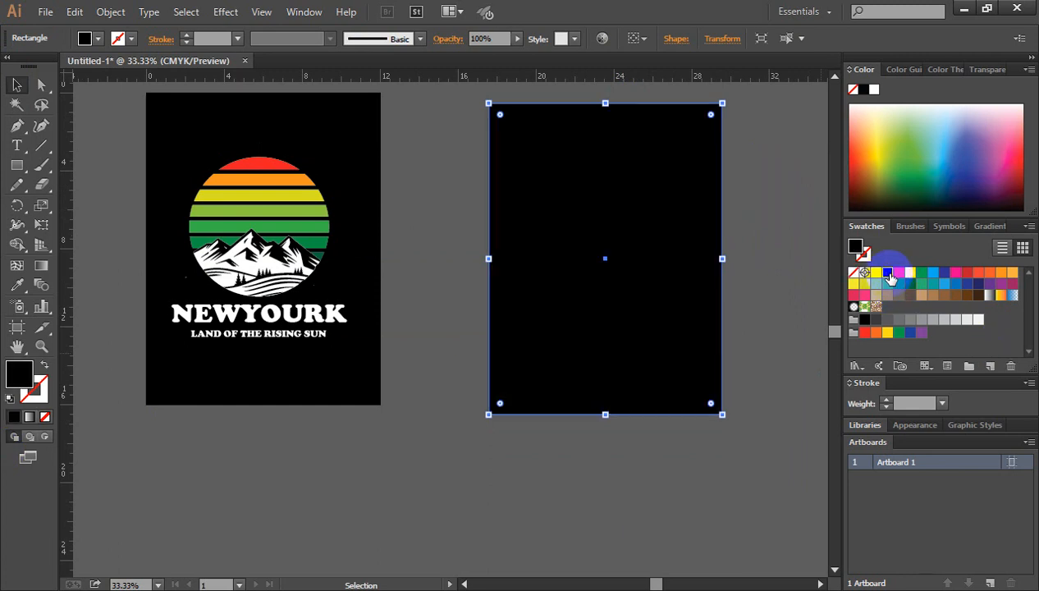
pyautogui.click(784, 239)
pyautogui.click(670, 255)
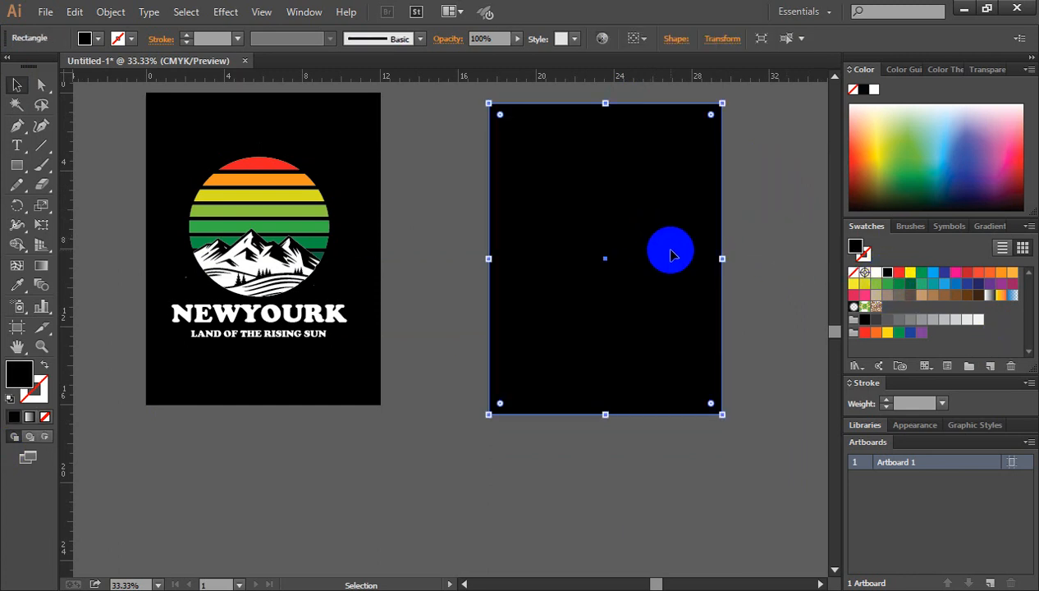
pyautogui.hotkey('ctrl', 'shift', 'a')
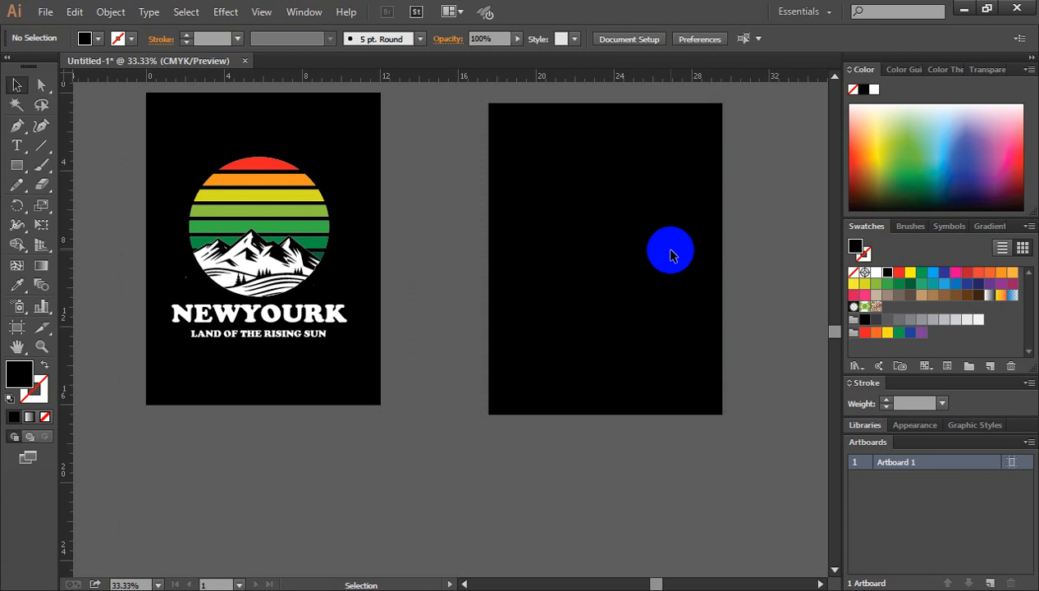
pyautogui.click(611, 239)
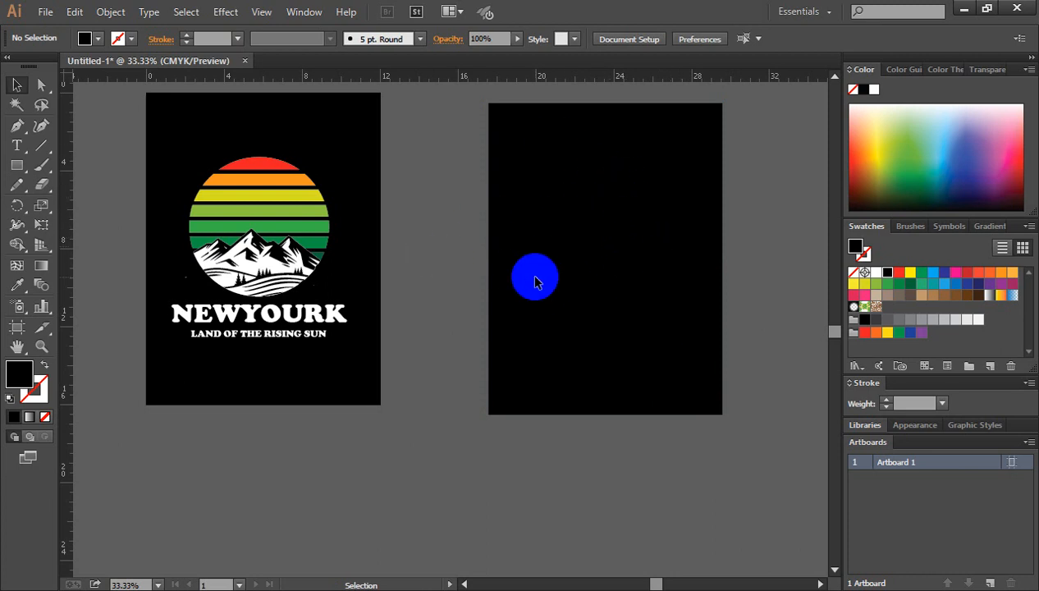
# Draw a circle about 8 in wide from the centre of the empty black rectangle with the Ellipse tool.
pyautogui.press('space')
pyautogui.moveTo(633, 270); pyautogui.dragTo(550, 270)
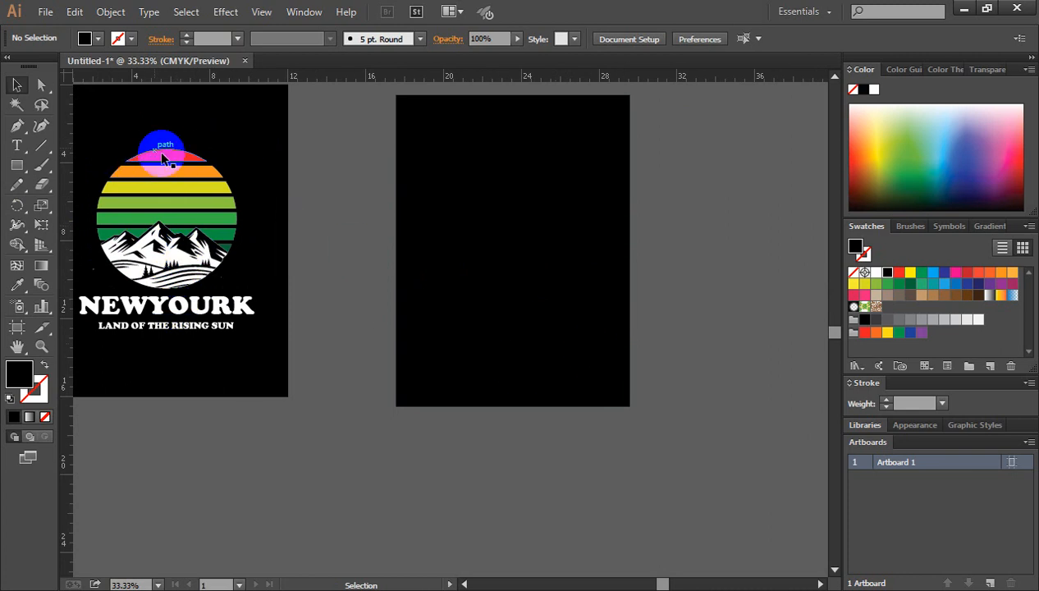
pyautogui.click(15, 168)
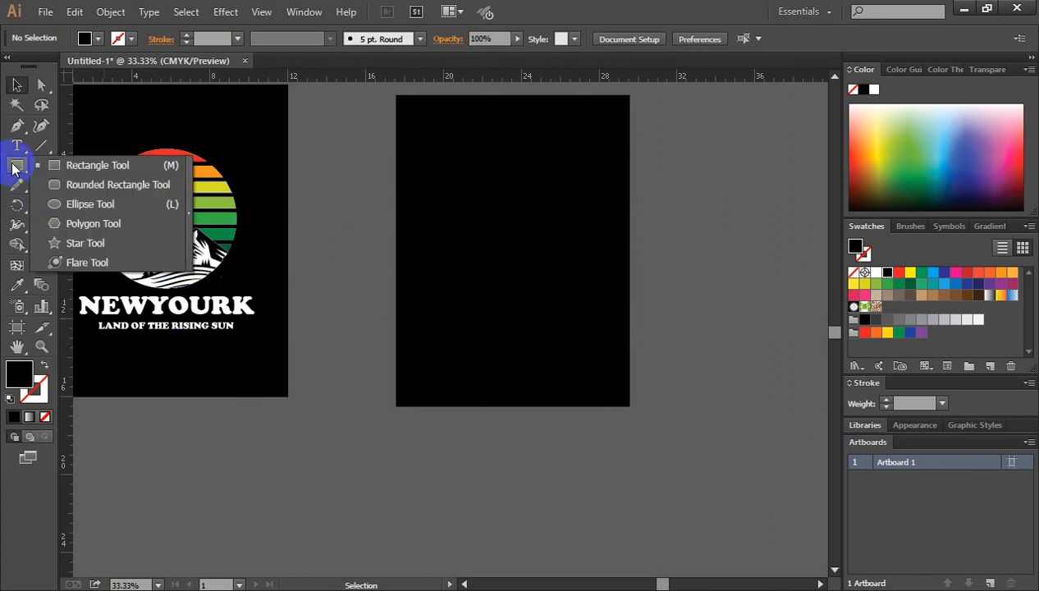
pyautogui.click(89, 204)
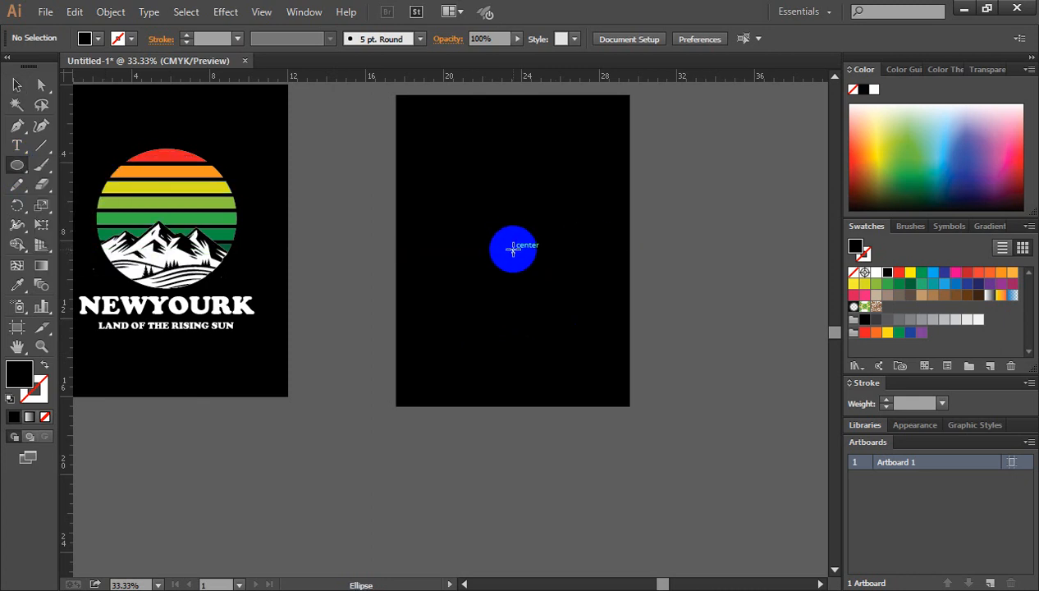
pyautogui.moveTo(513, 250); pyautogui.dragTo(548, 331)
pyautogui.click(17, 85)
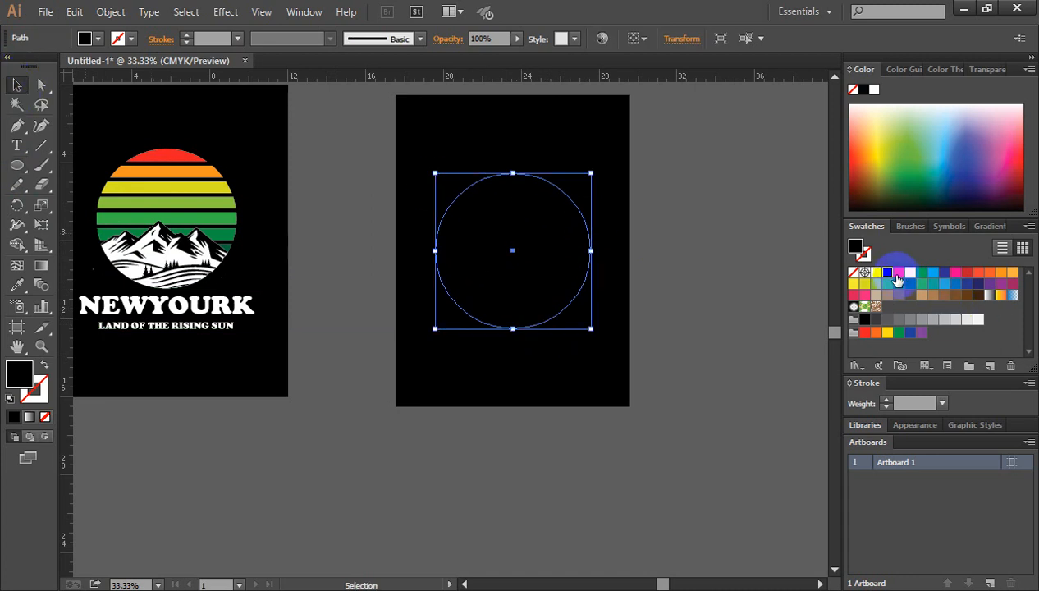
# Move the circle off the black rectangle onto the empty canvas to its right.
pyautogui.moveTo(693, 291)
pyautogui.mouseDown()
pyautogui.moveTo(581, 311)
pyautogui.moveTo(530, 298)
pyautogui.mouseUp()
pyautogui.click(400, 238)
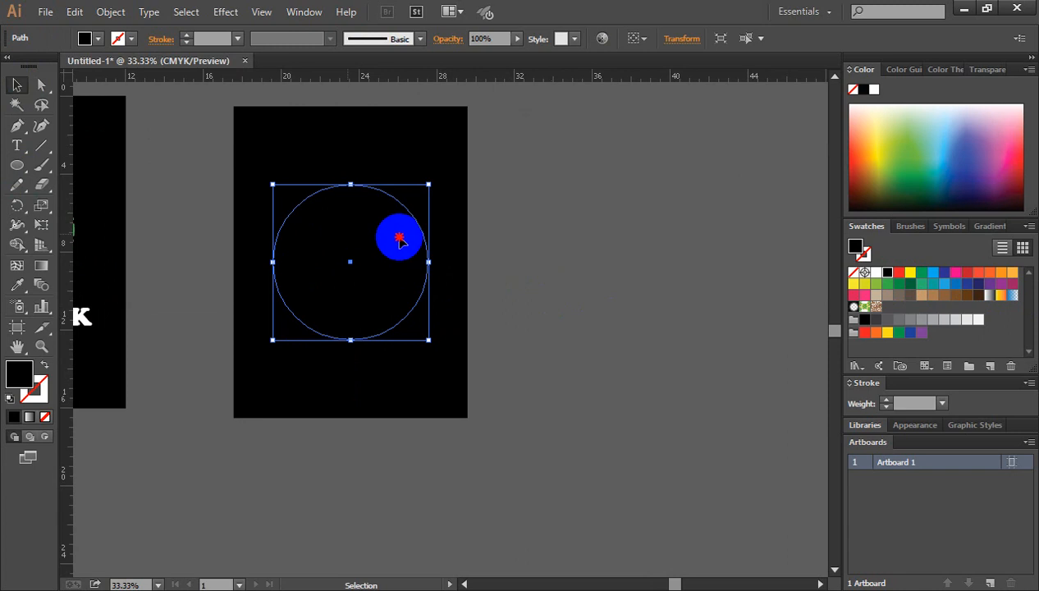
pyautogui.moveTo(400, 238); pyautogui.dragTo(645, 252)
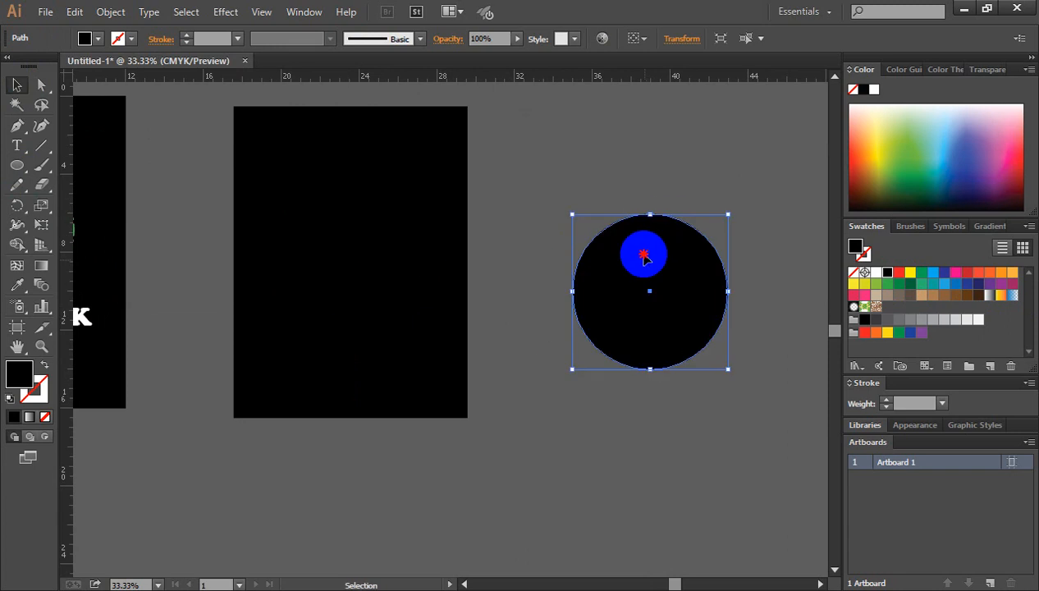
pyautogui.click(674, 163)
# Place a duplicate of the black circle above and to the right of the original.
pyautogui.hotkey('ctrl', '-')
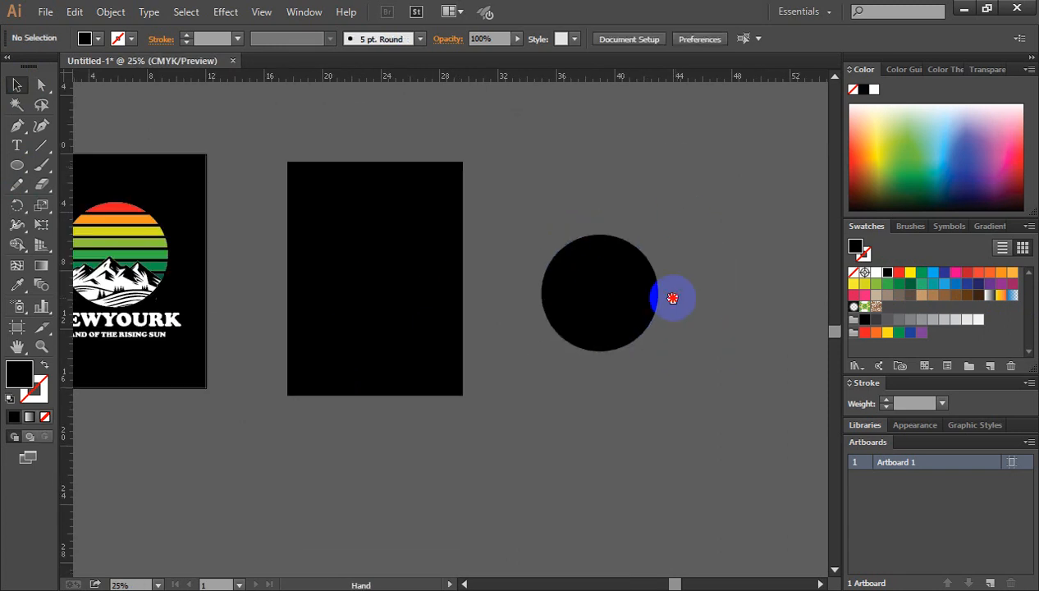
pyautogui.moveTo(673, 297); pyautogui.dragTo(573, 256)
pyautogui.click(525, 233)
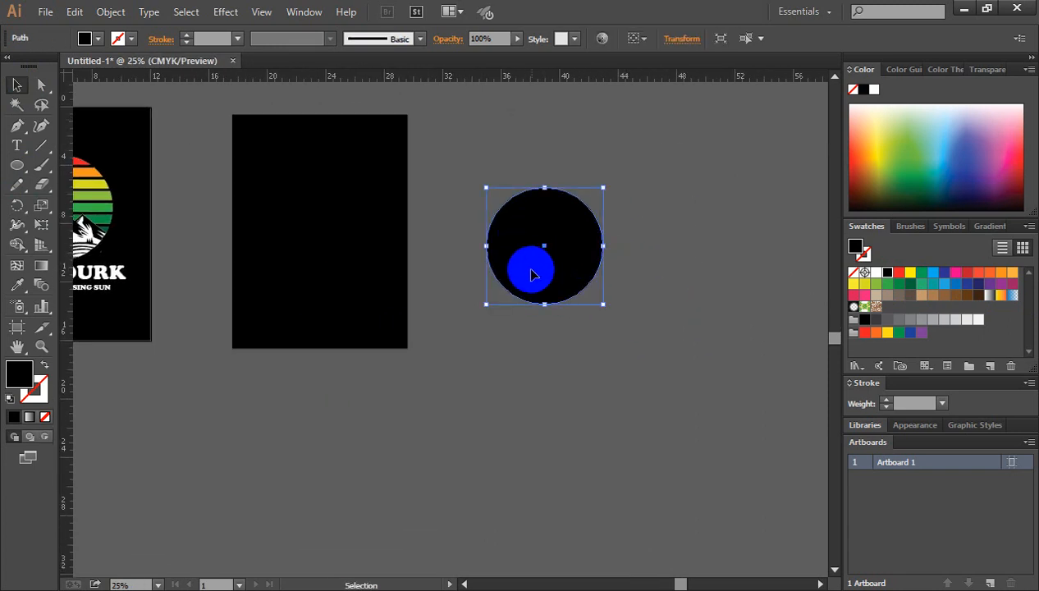
pyautogui.moveTo(520, 278); pyautogui.dragTo(709, 187)
pyautogui.click(728, 225)
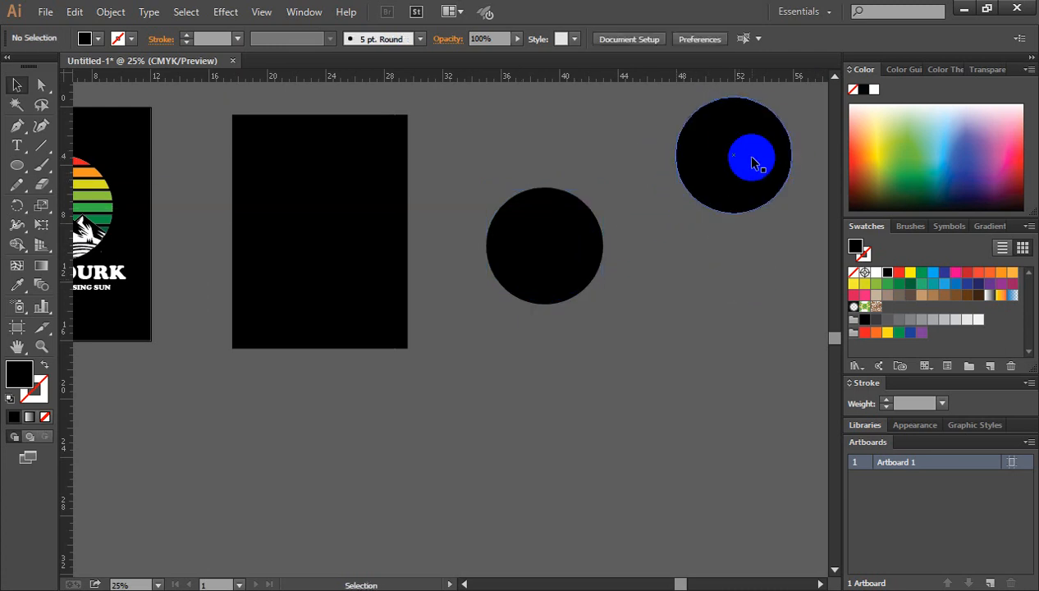
# Draw a thin horizontal rectangle about 10 in wide across the upper part of the original circle and fill it white.
pyautogui.hotkey('ctrl', 'space')
pyautogui.click(523, 279)
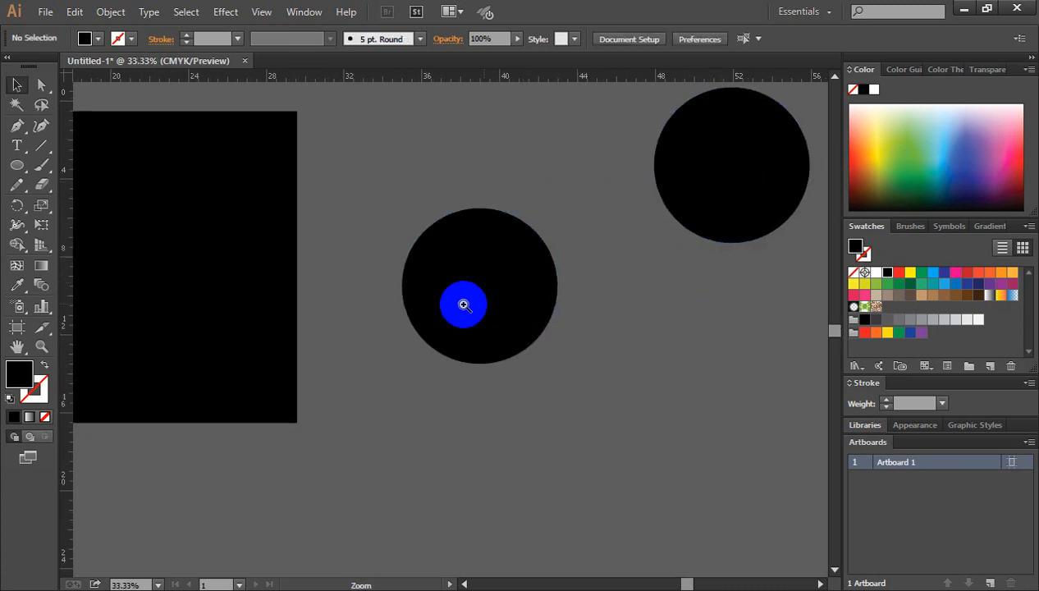
pyautogui.click(464, 305)
pyautogui.moveTo(461, 325); pyautogui.dragTo(488, 234)
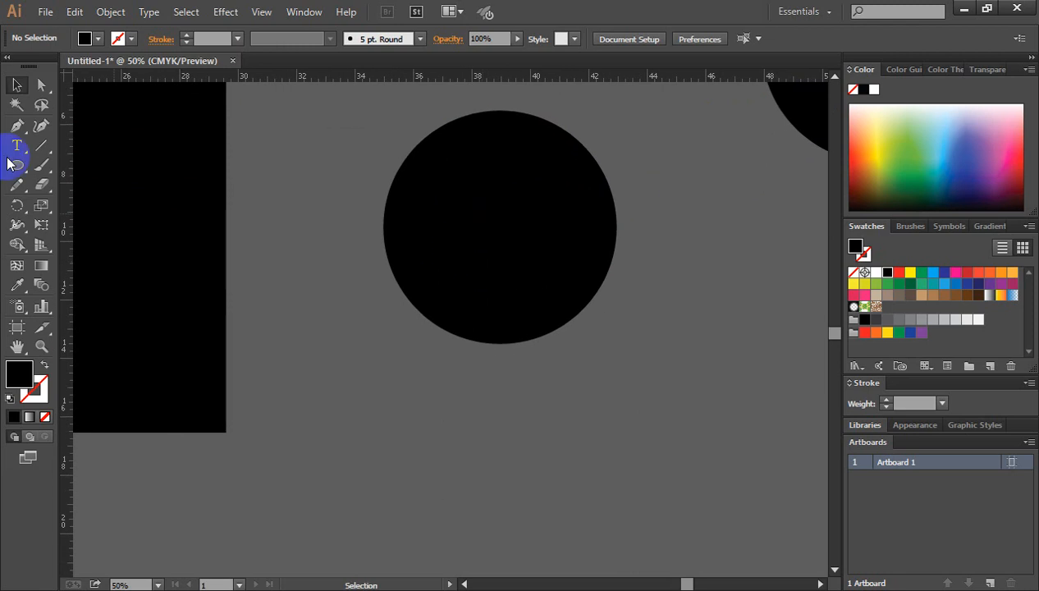
pyautogui.moveTo(11, 166); pyautogui.dragTo(90, 165)
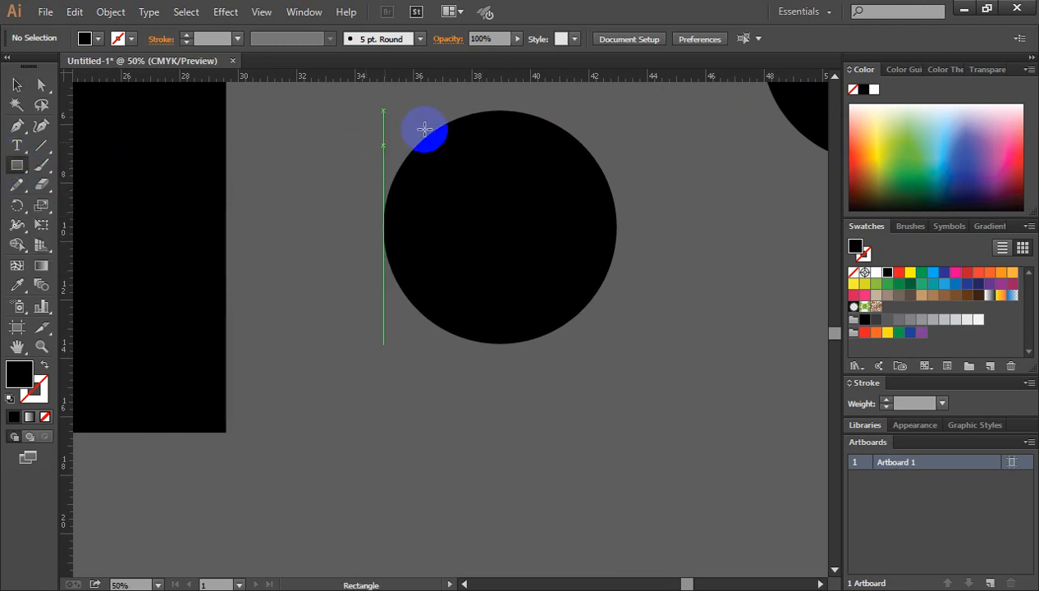
pyautogui.moveTo(379, 152); pyautogui.dragTo(665, 161)
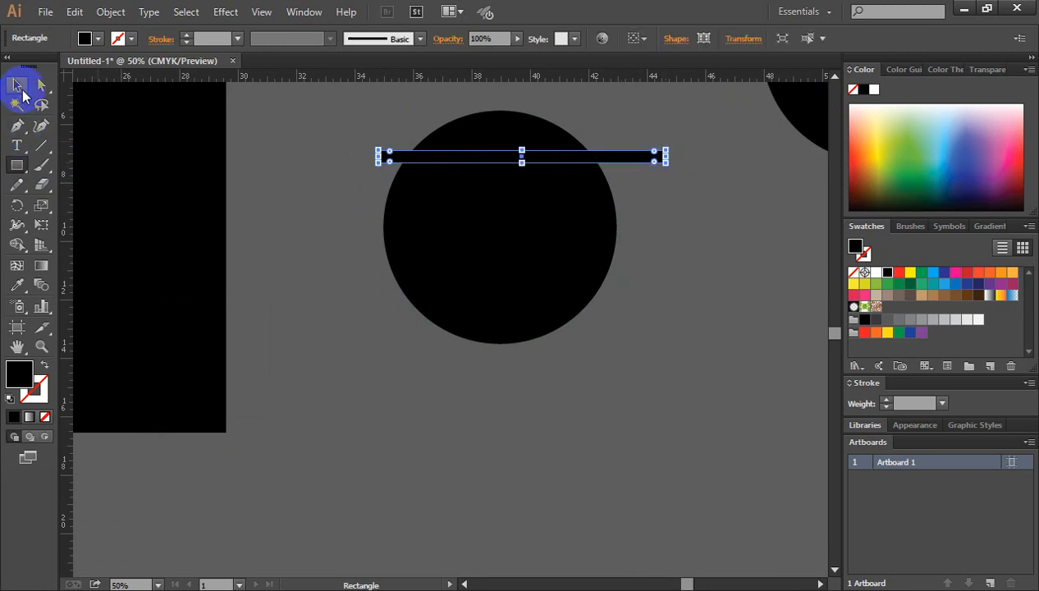
pyautogui.click(17, 85)
pyautogui.click(877, 271)
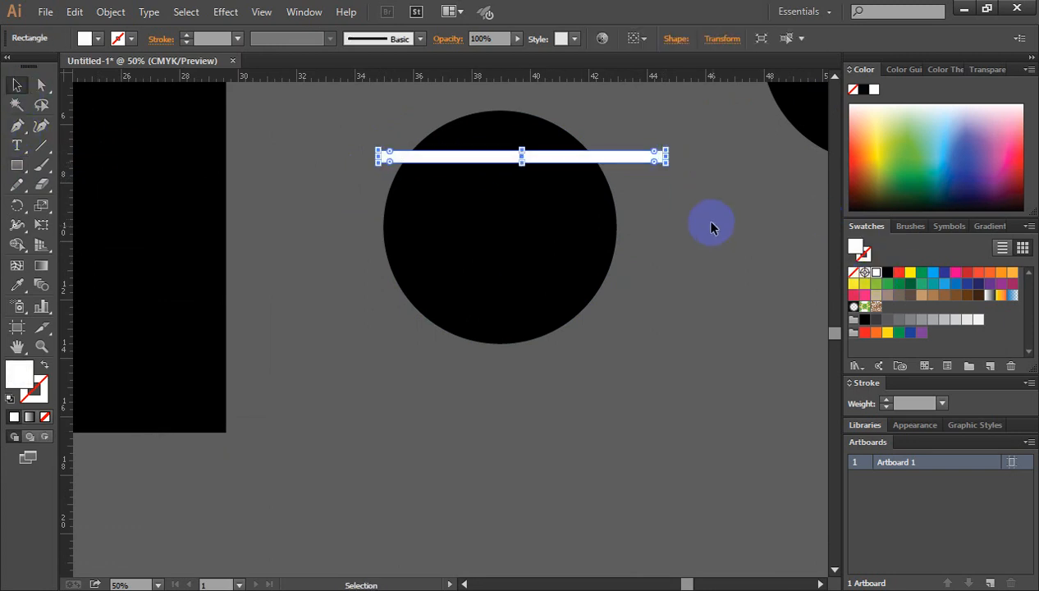
pyautogui.click(704, 220)
# Move the white bar closer to the circle's top and centre it horizontally over the circle.
pyautogui.click(603, 159)
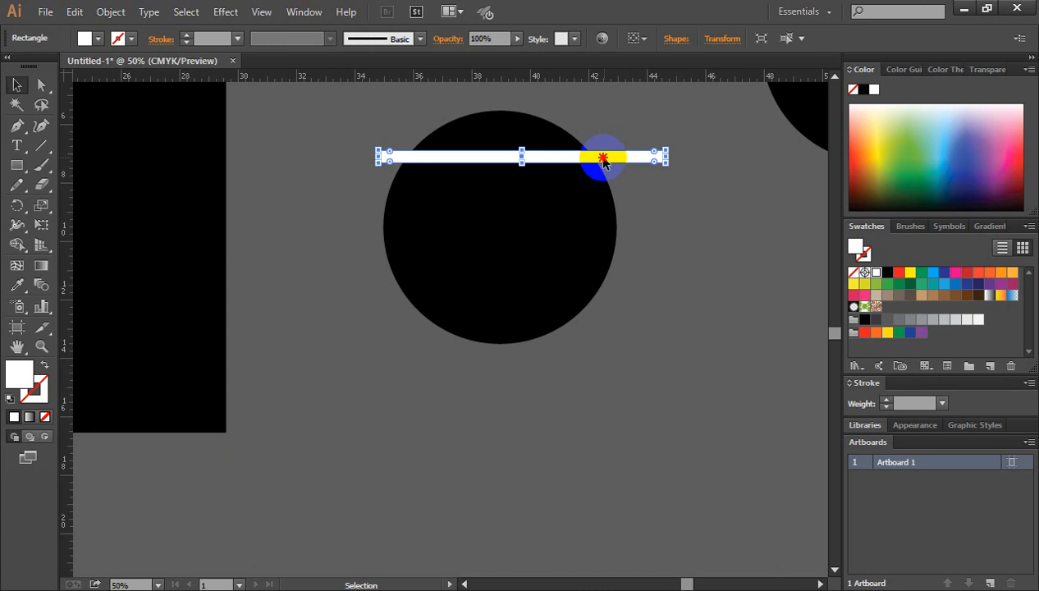
pyautogui.moveTo(603, 158); pyautogui.dragTo(581, 145)
pyautogui.click(690, 223)
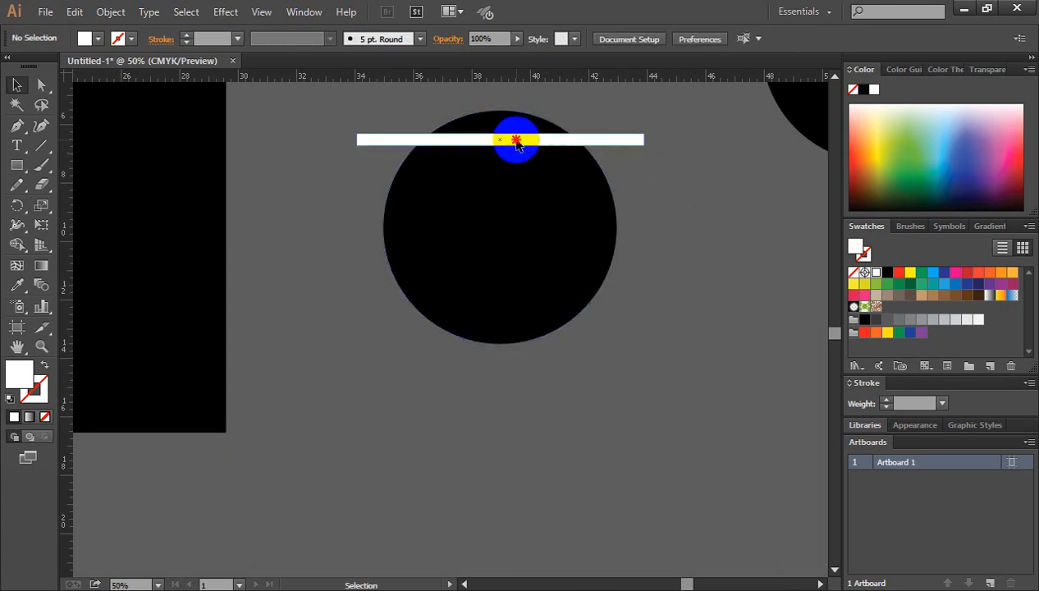
# Copy the white bar straight down and repeat the copy four more times, making six evenly spaced bars across the circle.
pyautogui.click(516, 144)
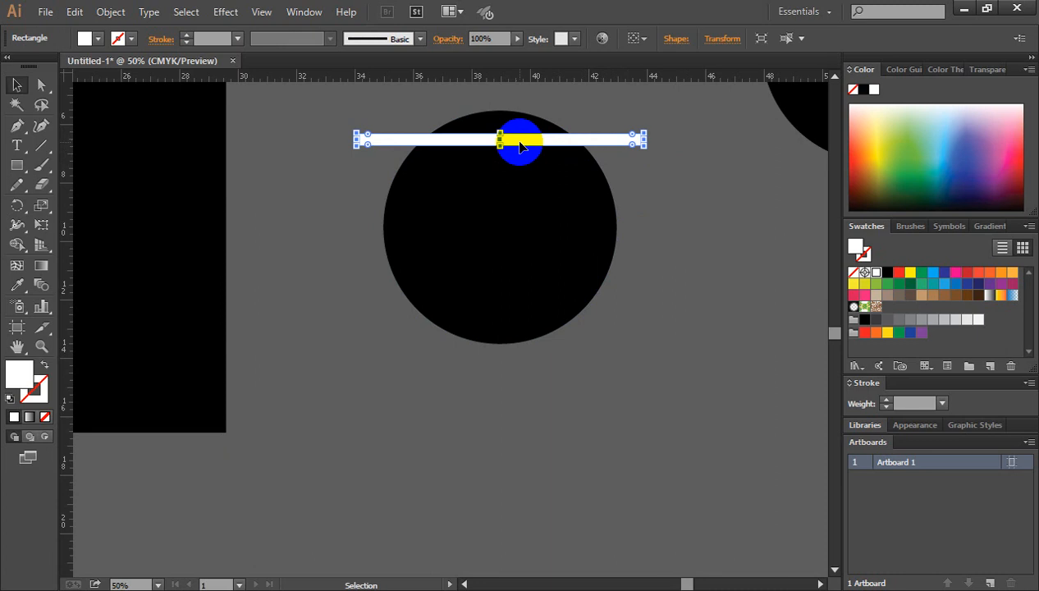
pyautogui.moveTo(518, 144); pyautogui.dragTo(523, 178)
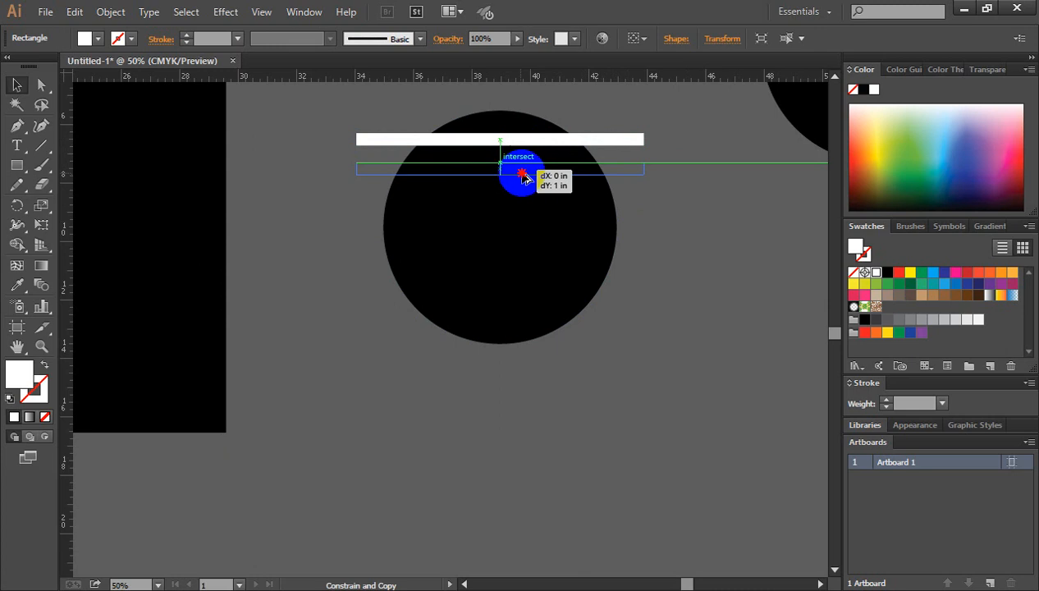
pyautogui.moveTo(526, 179); pyautogui.dragTo(528, 179)
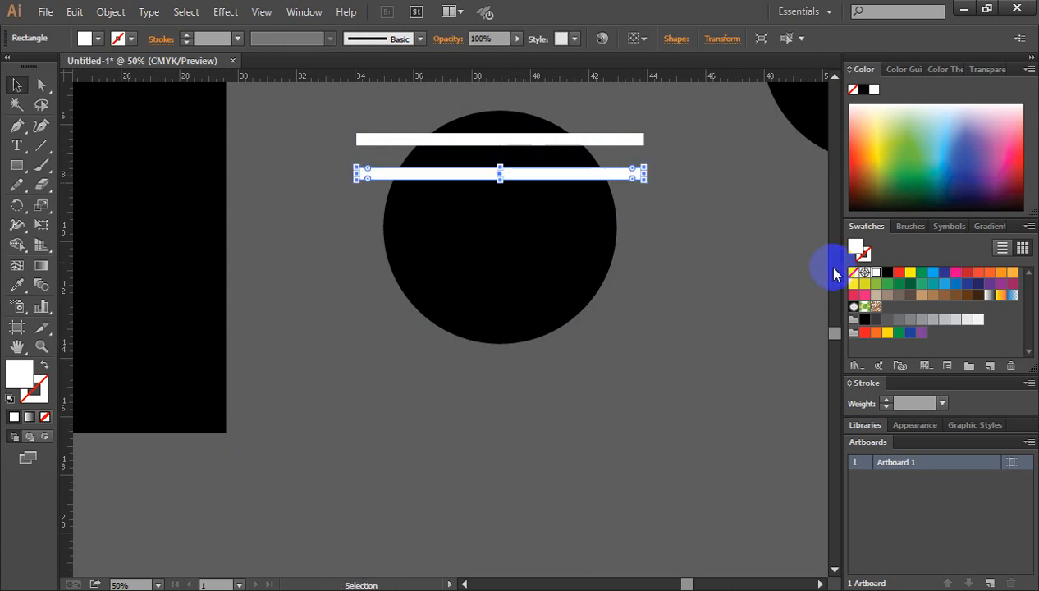
pyautogui.hotkey('ctrl', 'd')
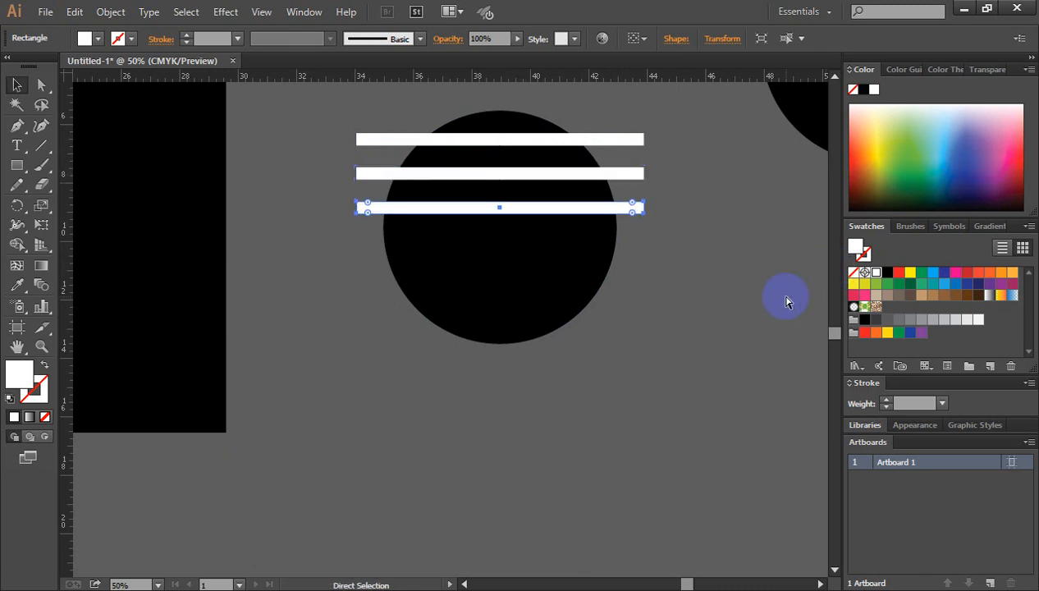
pyautogui.hotkey('ctrl', 'd')
pyautogui.hotkey('ctrl', 'd')
pyautogui.hotkey('ctrl', 'd')
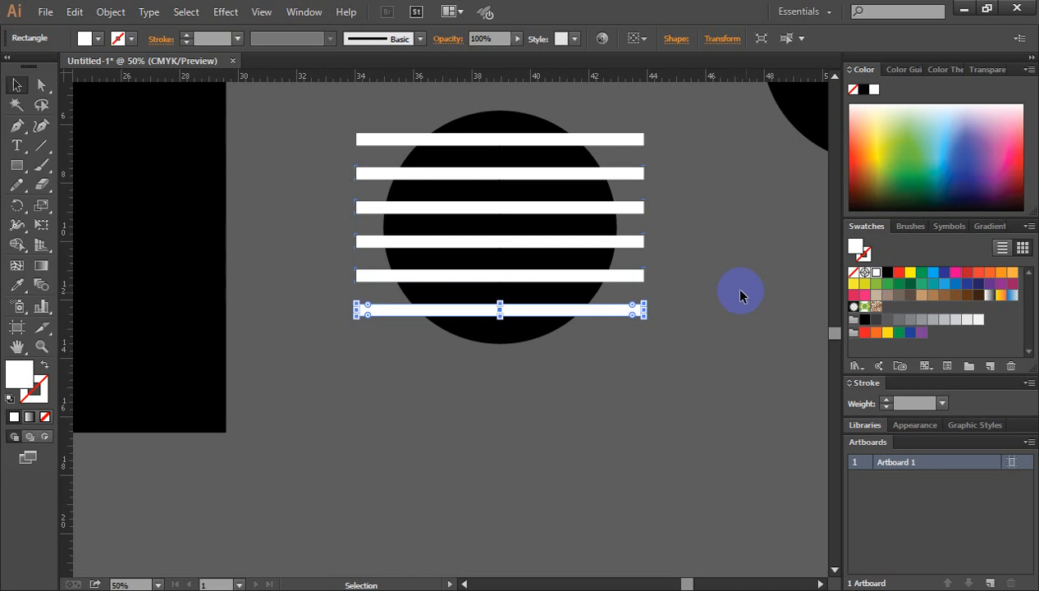
# Nudge all six white bars together slightly downward so they sit more evenly over the circle.
pyautogui.click(713, 283)
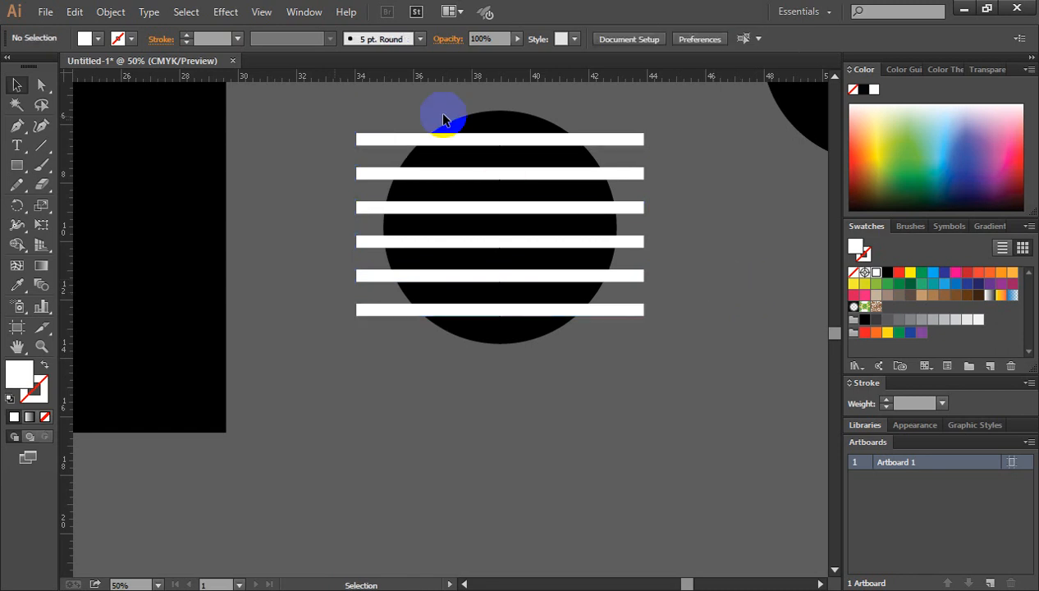
pyautogui.moveTo(642, 117); pyautogui.dragTo(654, 253)
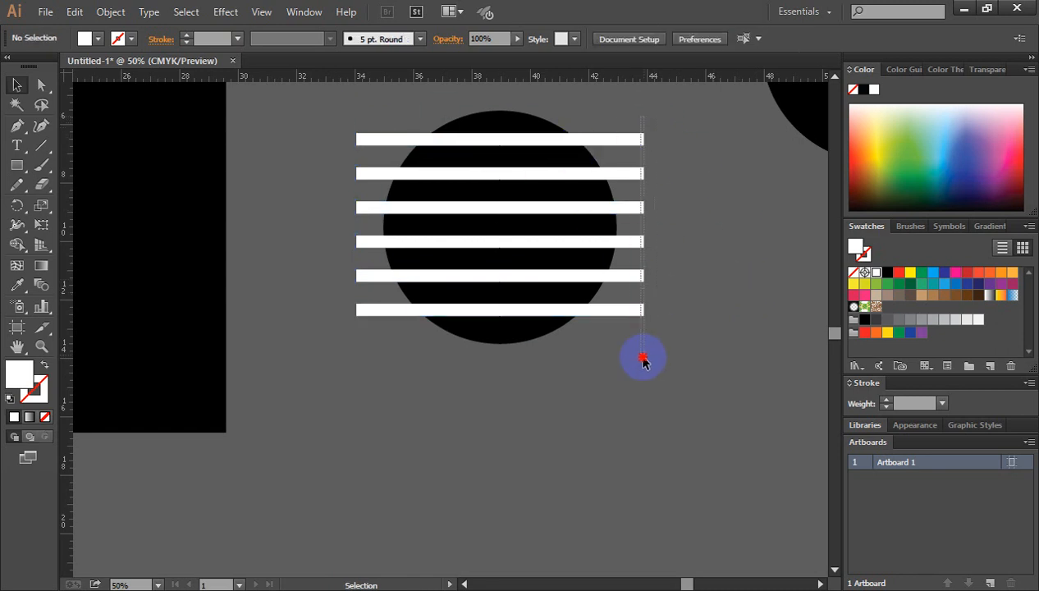
pyautogui.moveTo(643, 361); pyautogui.dragTo(644, 362)
pyautogui.press('Down')
pyautogui.press('Down')
pyautogui.press('Down')
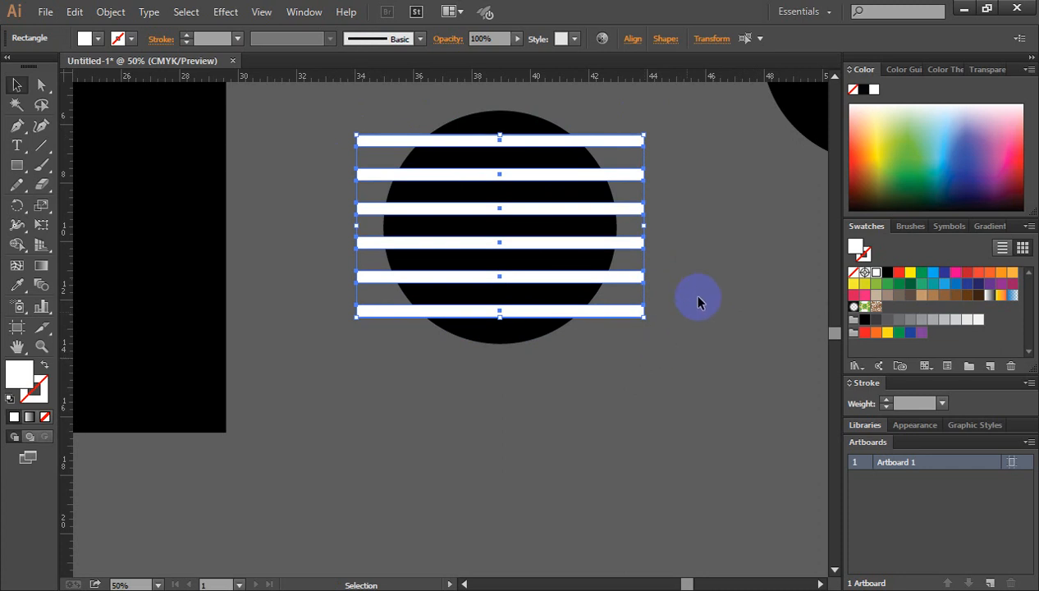
pyautogui.click(429, 123)
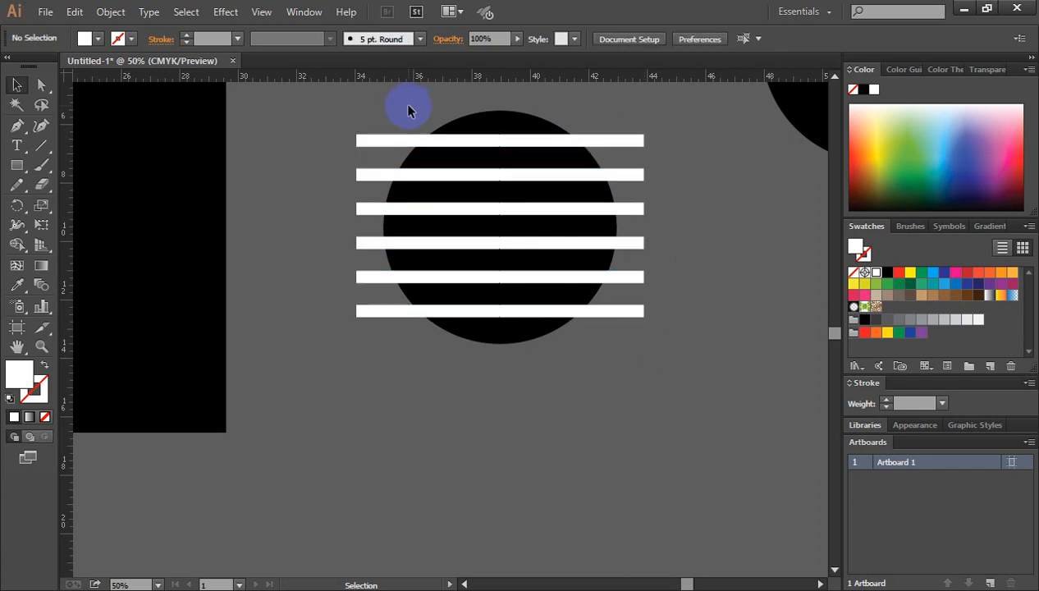
pyautogui.moveTo(657, 362); pyautogui.dragTo(655, 368)
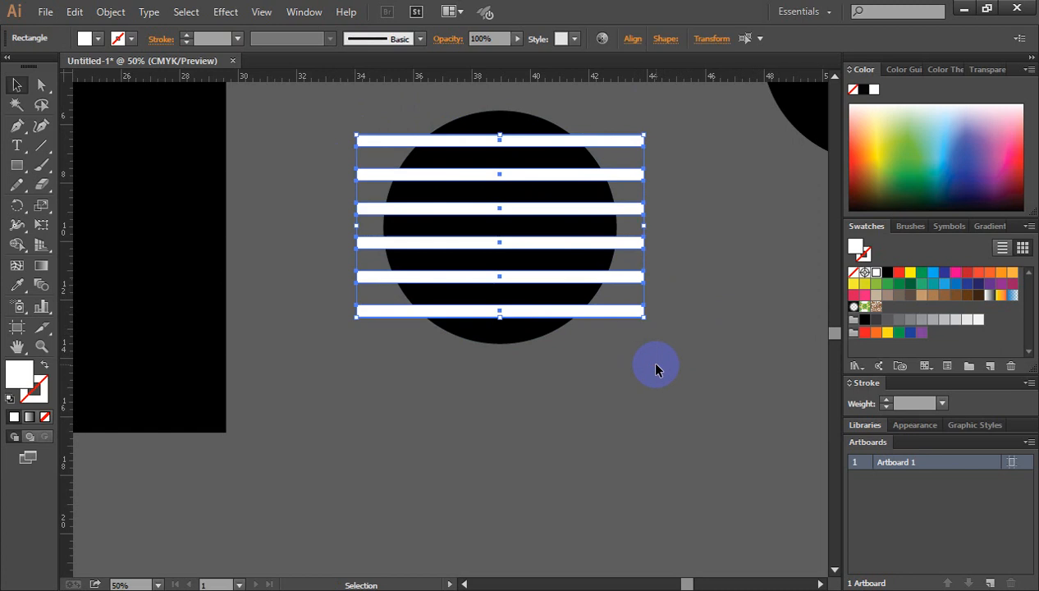
pyautogui.press('Down')
pyautogui.press('Down')
pyautogui.press('Down')
pyautogui.press('Down')
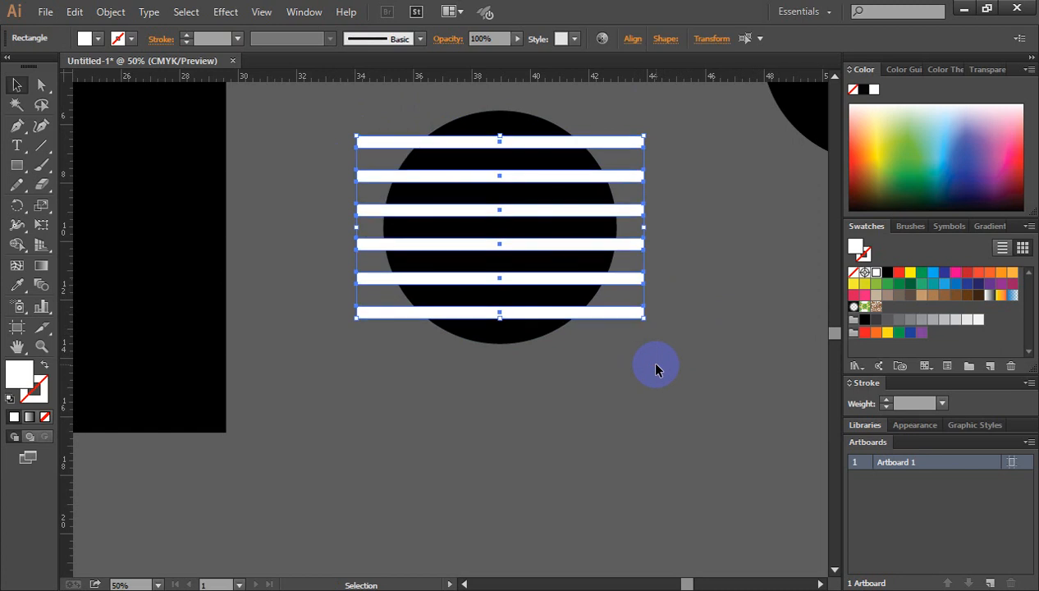
pyautogui.click(661, 348)
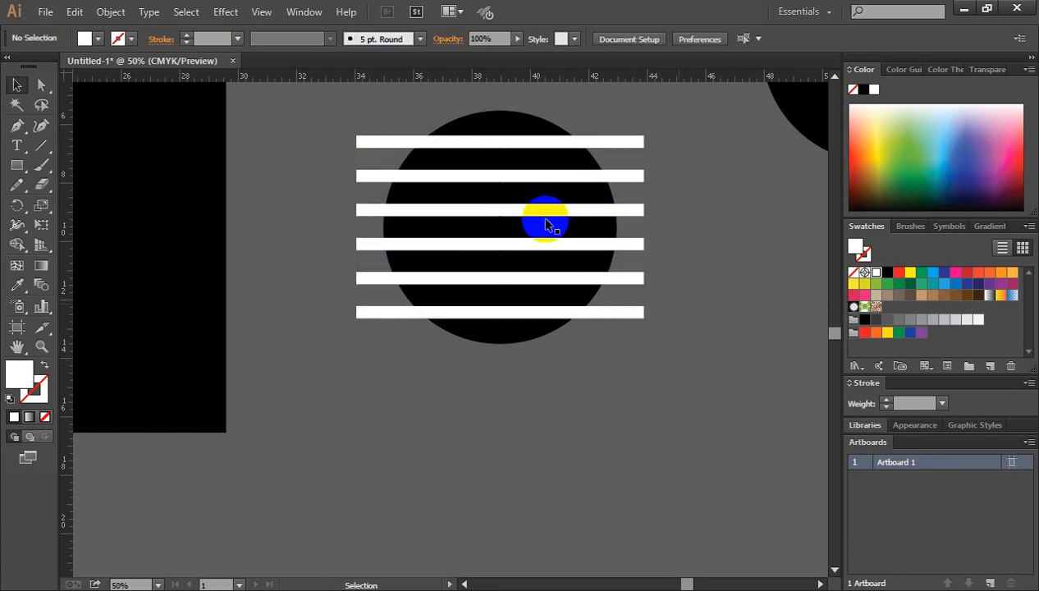
# Trim the bar ends sticking out on both sides of the circle with the Shape Builder.
pyautogui.moveTo(374, 102); pyautogui.dragTo(655, 371)
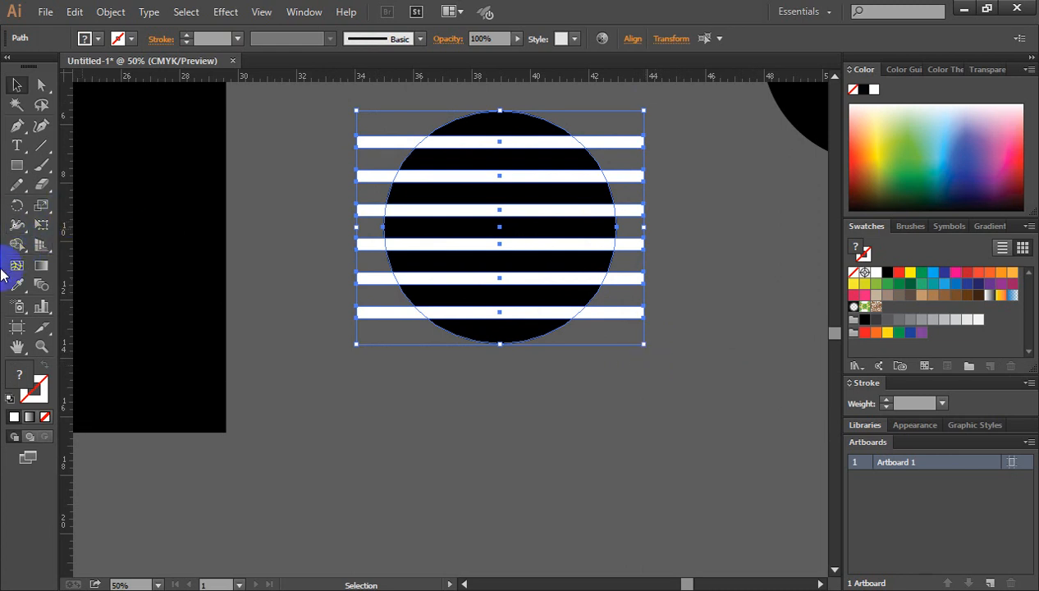
pyautogui.click(18, 244)
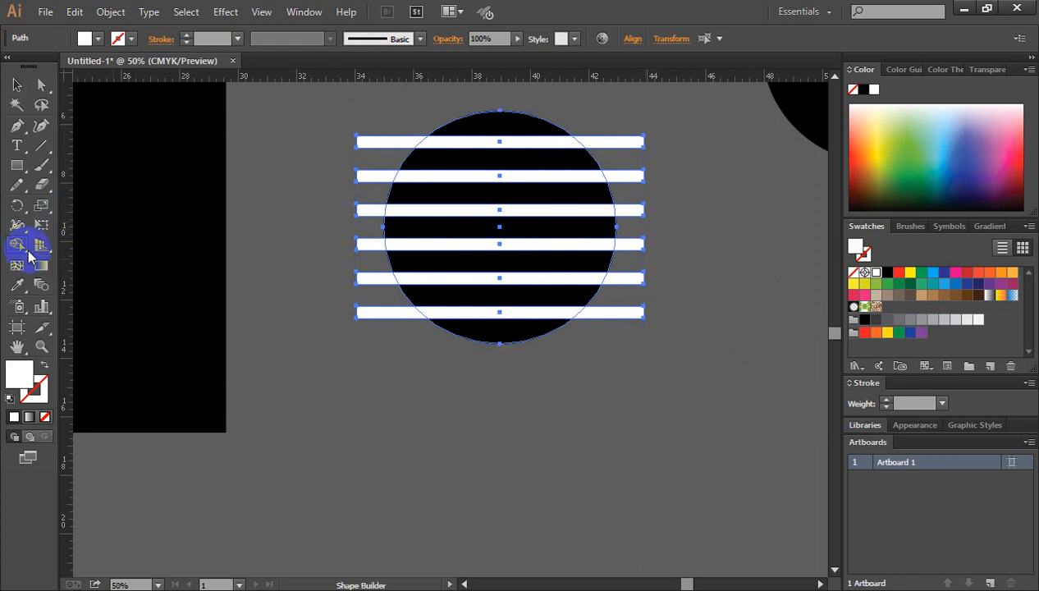
pyautogui.click(445, 276)
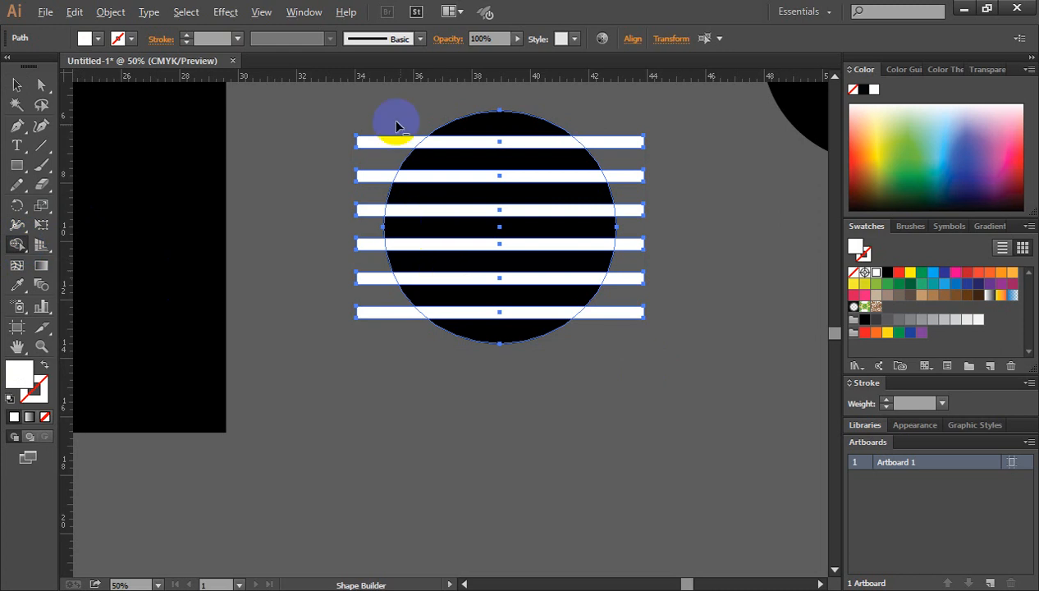
pyautogui.moveTo(392, 120)
pyautogui.mouseDown()
pyautogui.moveTo(367, 225)
pyautogui.moveTo(395, 333)
pyautogui.mouseUp()
pyautogui.moveTo(610, 122)
pyautogui.mouseDown()
pyautogui.moveTo(625, 211)
pyautogui.moveTo(620, 330)
pyautogui.mouseUp()
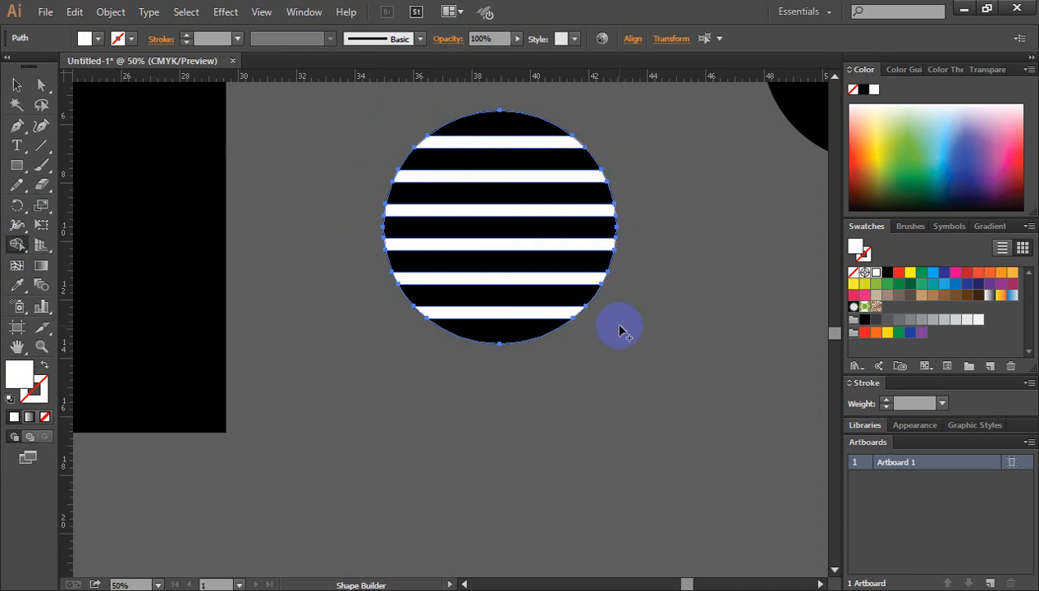
# Remove the six white stripes inside the circle with the Shape Builder, leaving open gaps between the black bands.
pyautogui.press('alt')
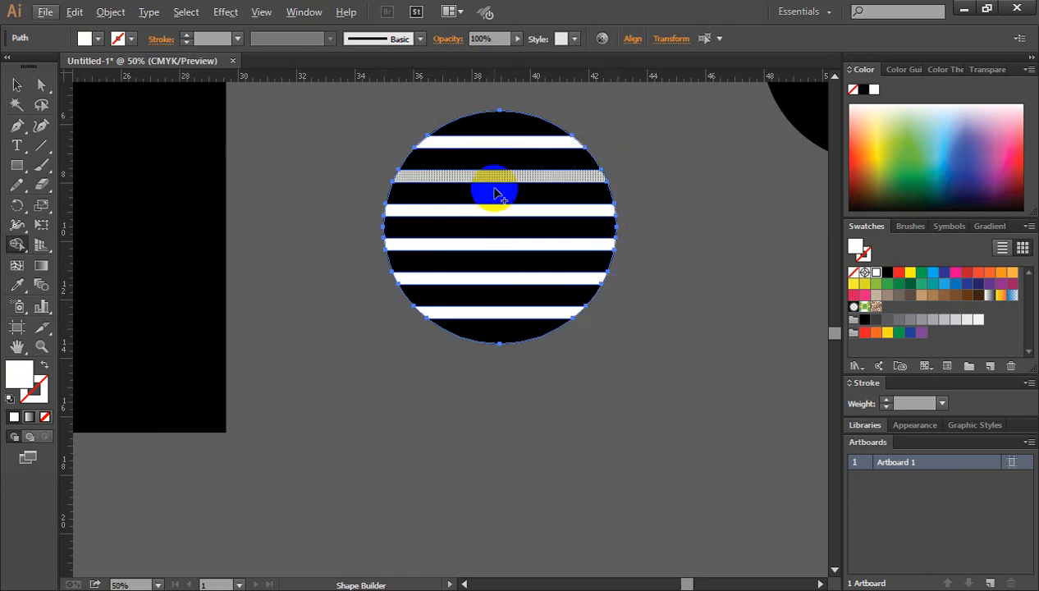
pyautogui.press('alt')
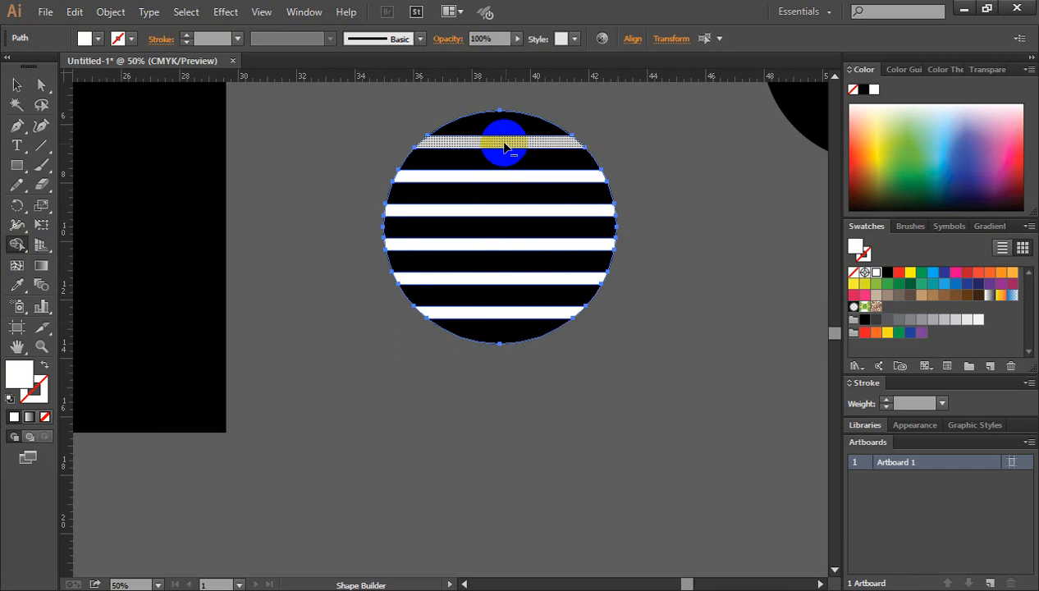
pyautogui.keyDown('alt'); pyautogui.click(504, 152); pyautogui.keyUp('alt')
pyautogui.keyDown('alt'); pyautogui.click(503, 177); pyautogui.keyUp('alt')
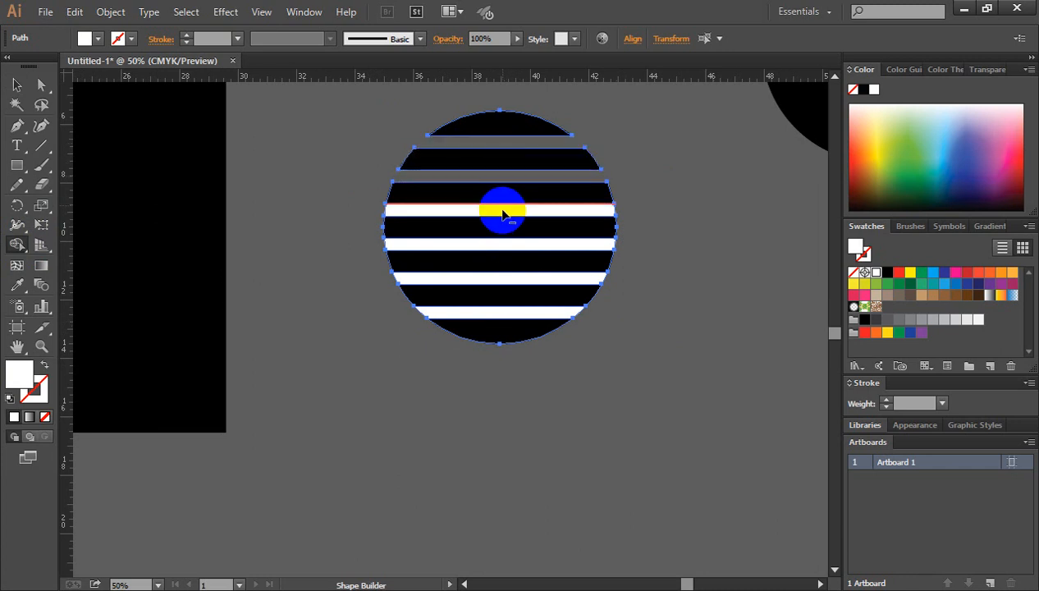
pyautogui.keyDown('alt'); pyautogui.click(501, 212); pyautogui.keyUp('alt')
pyautogui.keyDown('alt'); pyautogui.click(503, 243); pyautogui.keyUp('alt')
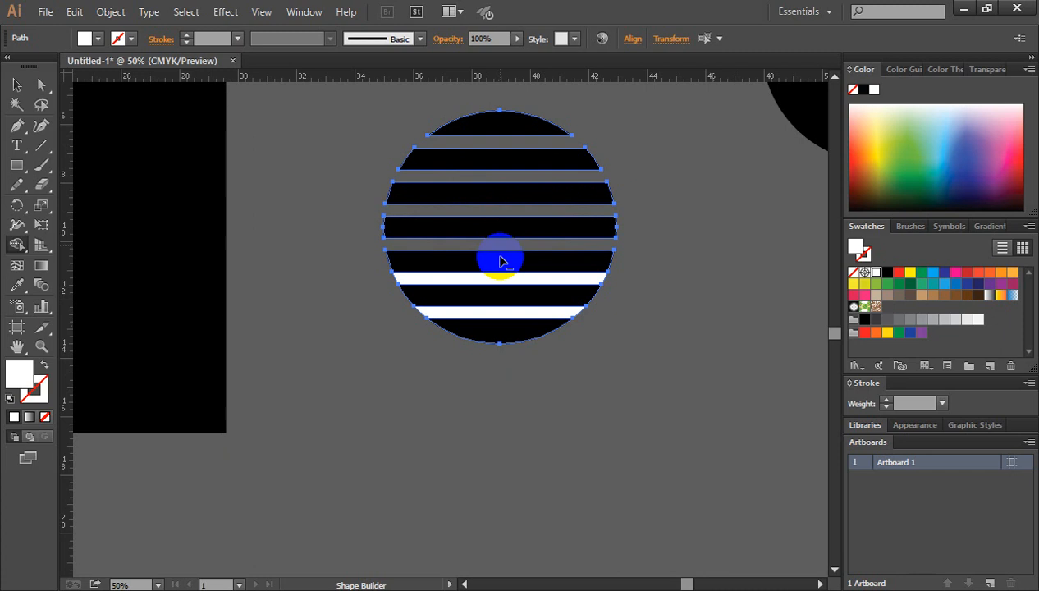
pyautogui.keyDown('alt'); pyautogui.click(496, 279); pyautogui.keyUp('alt')
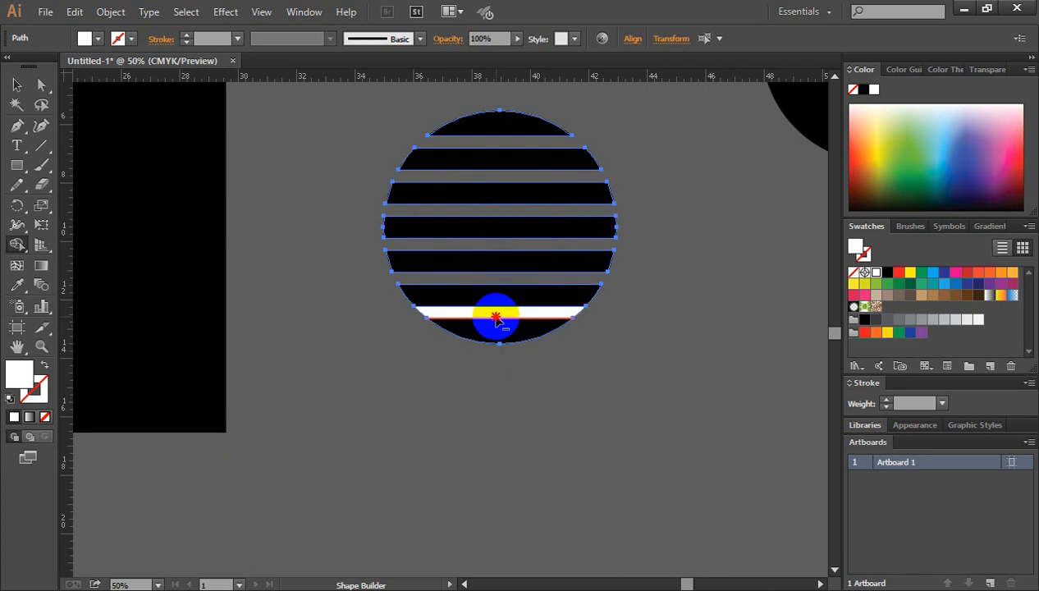
pyautogui.keyDown('alt'); pyautogui.click(494, 312); pyautogui.keyUp('alt')
pyautogui.click(17, 85)
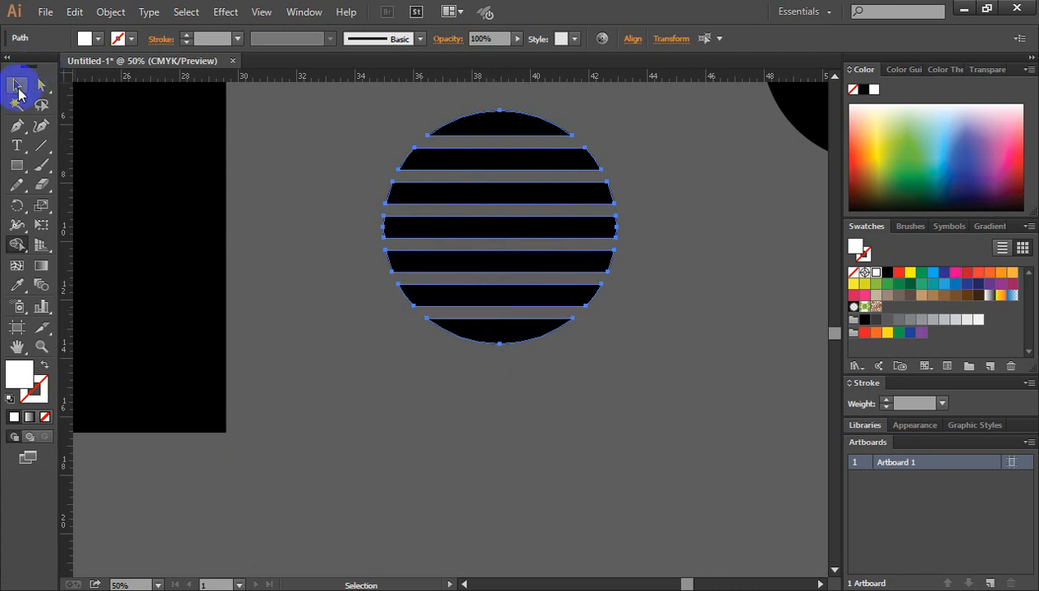
pyautogui.click(356, 264)
# Compare the gaps in the striped circle with those in the finished reference design.
pyautogui.hotkey('ctrl', '-')
pyautogui.hotkey('ctrl', '-')
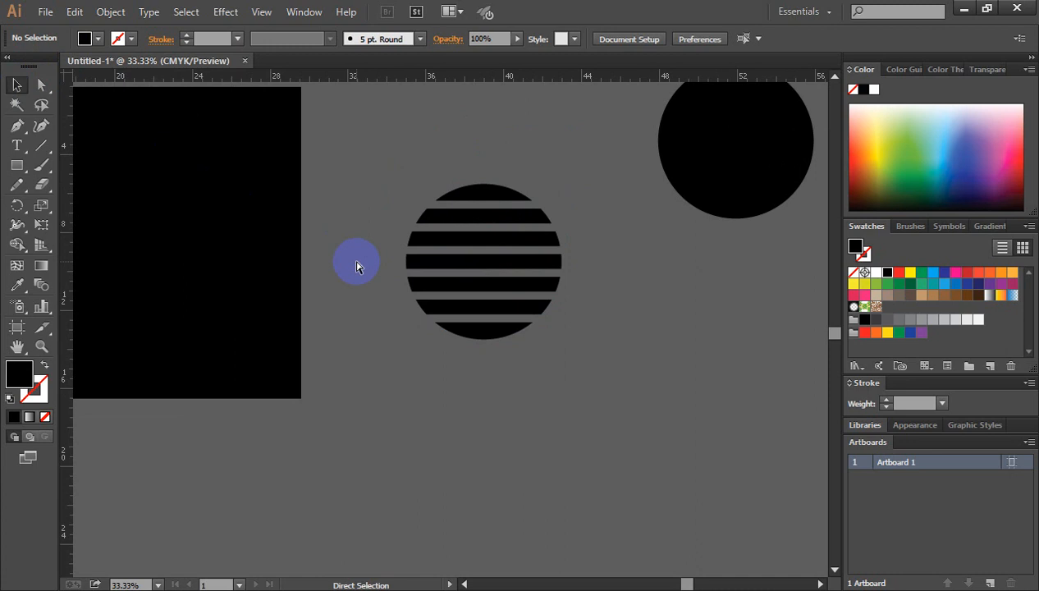
pyautogui.moveTo(565, 279); pyautogui.dragTo(566, 279)
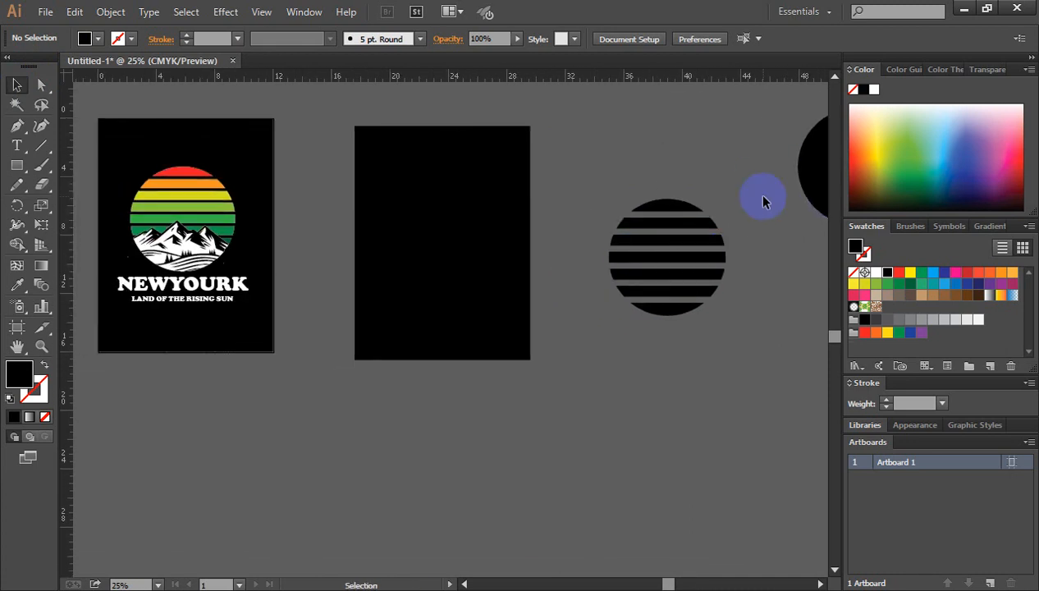
pyautogui.click(628, 282)
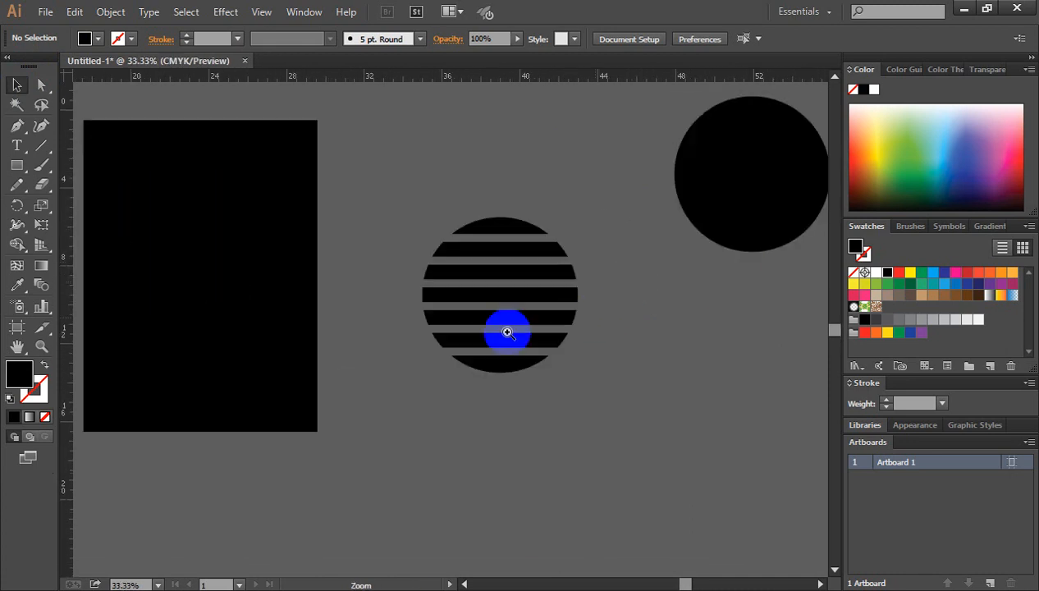
pyautogui.click(507, 331)
pyautogui.click(474, 179)
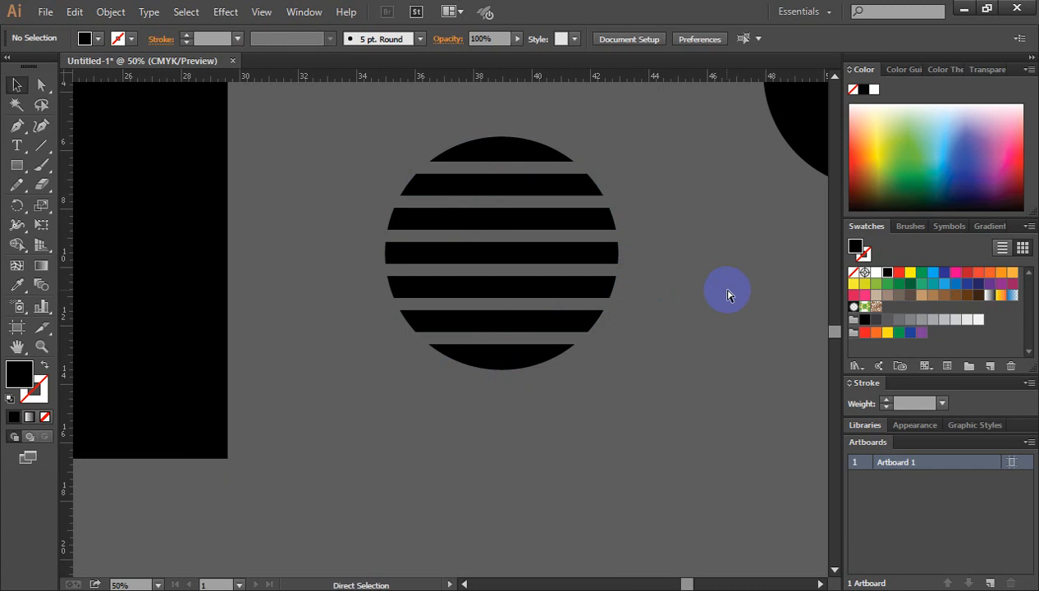
# Undo the stripe removal and the trimming so the circle is whole again under six full-length white bars.
pyautogui.hotkey('ctrl', 'z')
pyautogui.hotkey('ctrl', 'z')
pyautogui.hotkey('ctrl', 'z')
pyautogui.hotkey('ctrl', 'z')
pyautogui.hotkey('ctrl', 'z')
pyautogui.hotkey('ctrl', 'z')
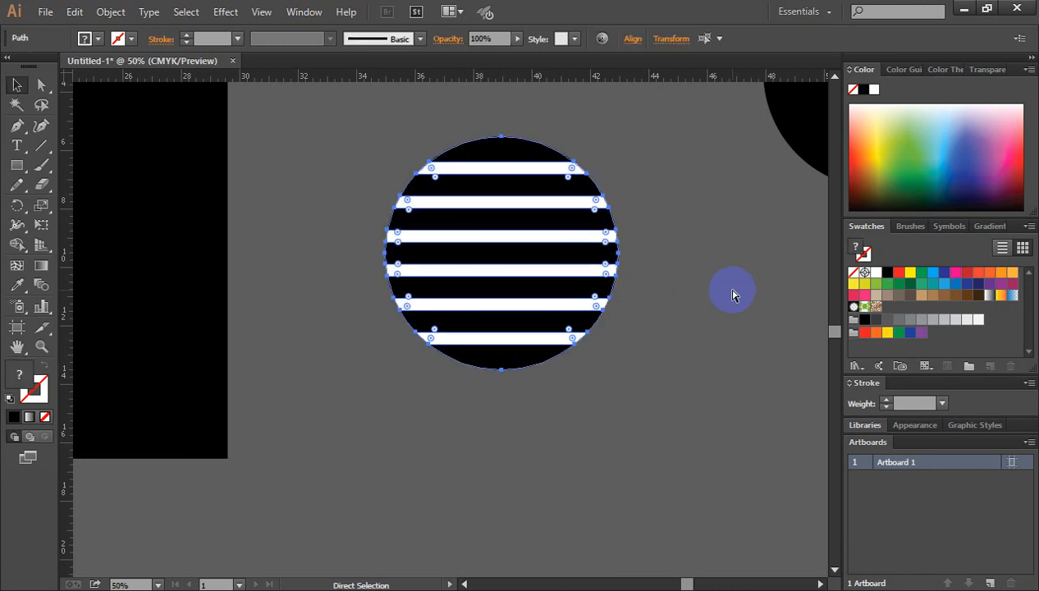
pyautogui.press('v')
pyautogui.click(727, 273)
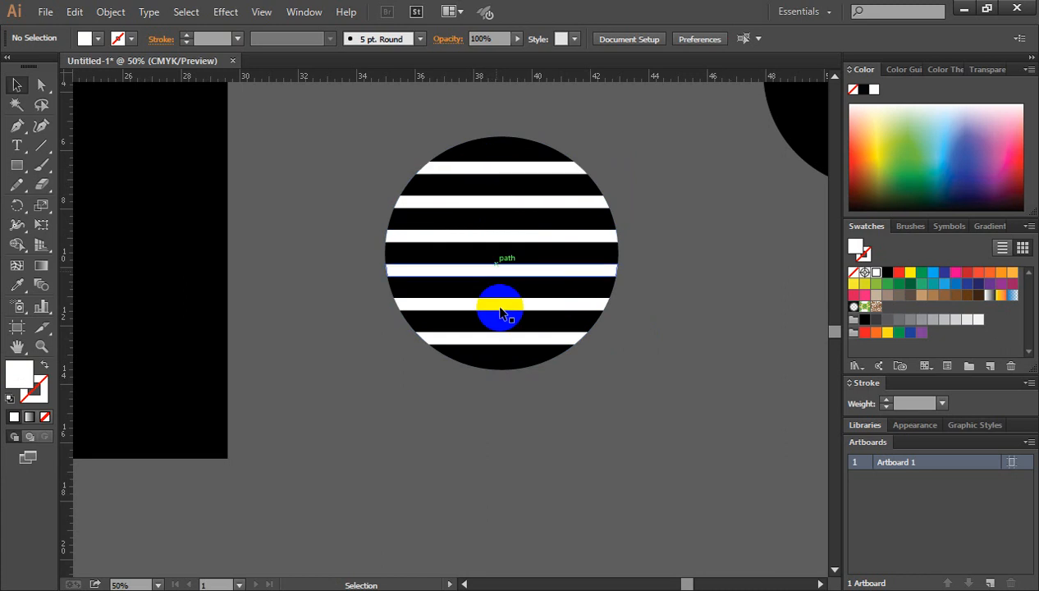
pyautogui.press('a')
pyautogui.hotkey('ctrl', 'a')
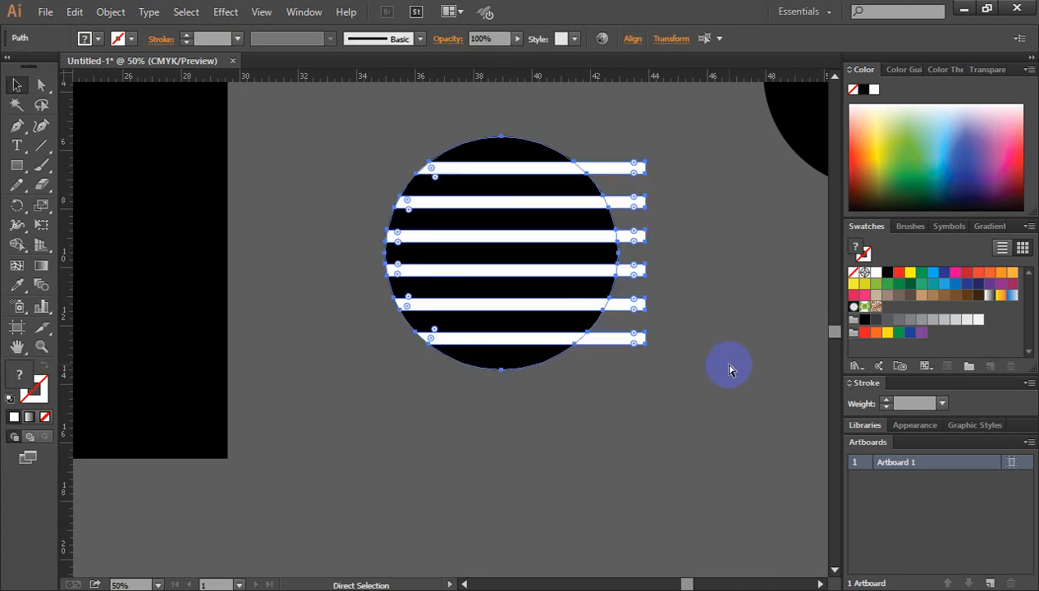
pyautogui.hotkey('ctrl', 'z')
pyautogui.hotkey('ctrl', 'z')
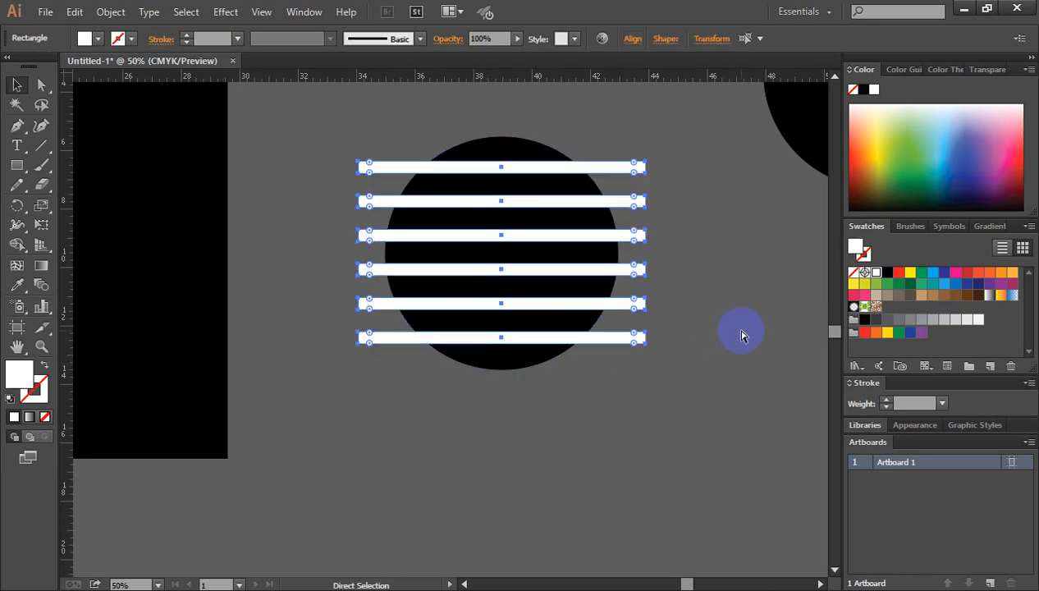
# Delete the five lower white bars, keeping only the topmost one over the circle.
pyautogui.press('v')
pyautogui.click(668, 380)
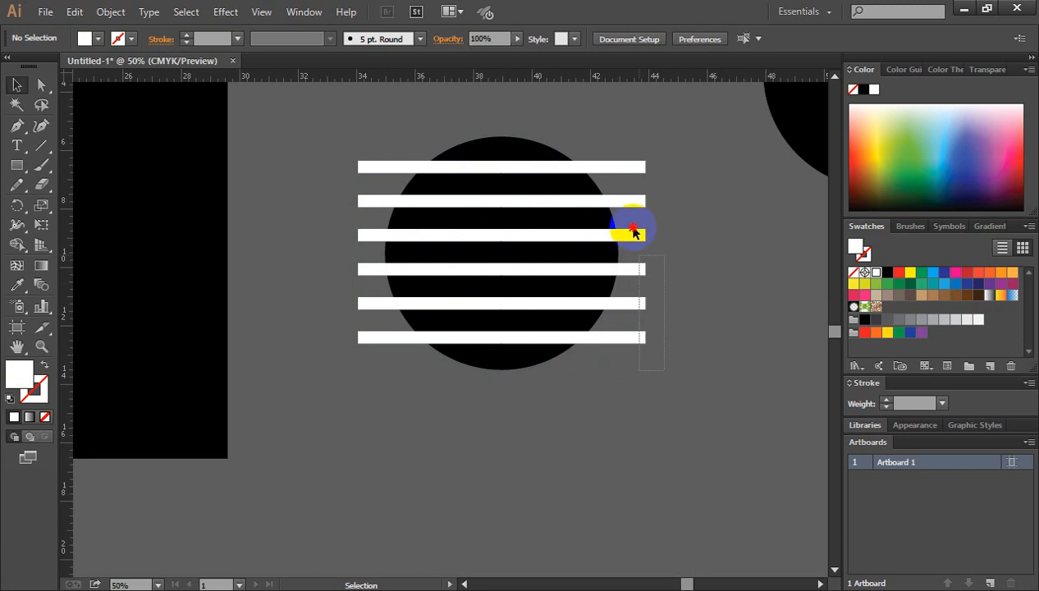
pyautogui.moveTo(634, 233); pyautogui.dragTo(634, 202)
pyautogui.press('Delete')
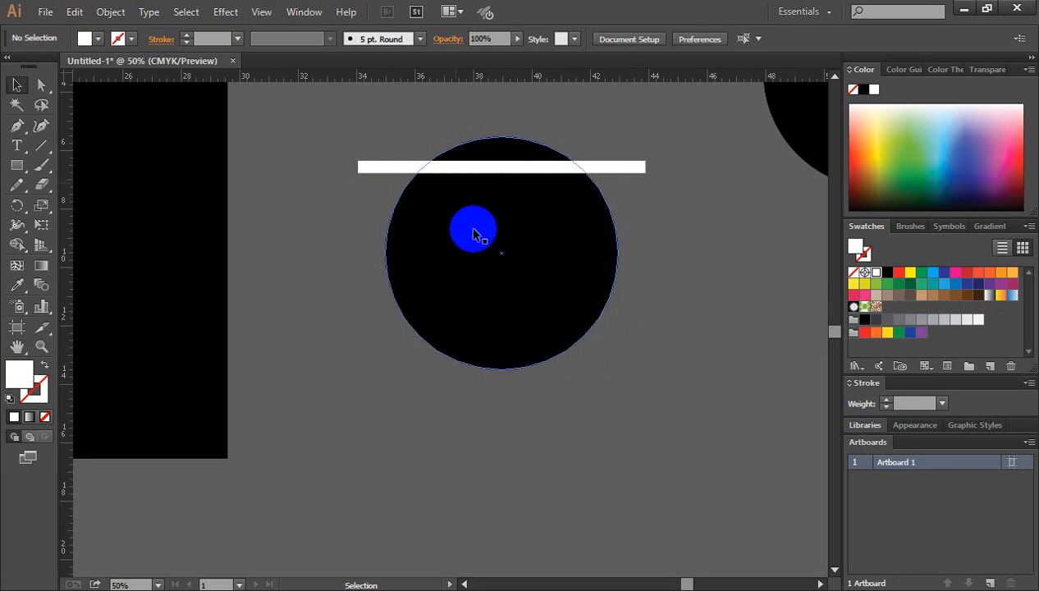
# Thin the remaining white bar to about 0.25 in high by raising its lower edge.
pyautogui.keyDown('ctrl'); pyautogui.click(484, 223); pyautogui.keyUp('ctrl')
pyautogui.keyDown('ctrl'); pyautogui.click(453, 260); pyautogui.keyUp('ctrl')
pyautogui.moveTo(464, 323); pyautogui.dragTo(506, 187)
pyautogui.click(506, 186)
pyautogui.click(687, 111)
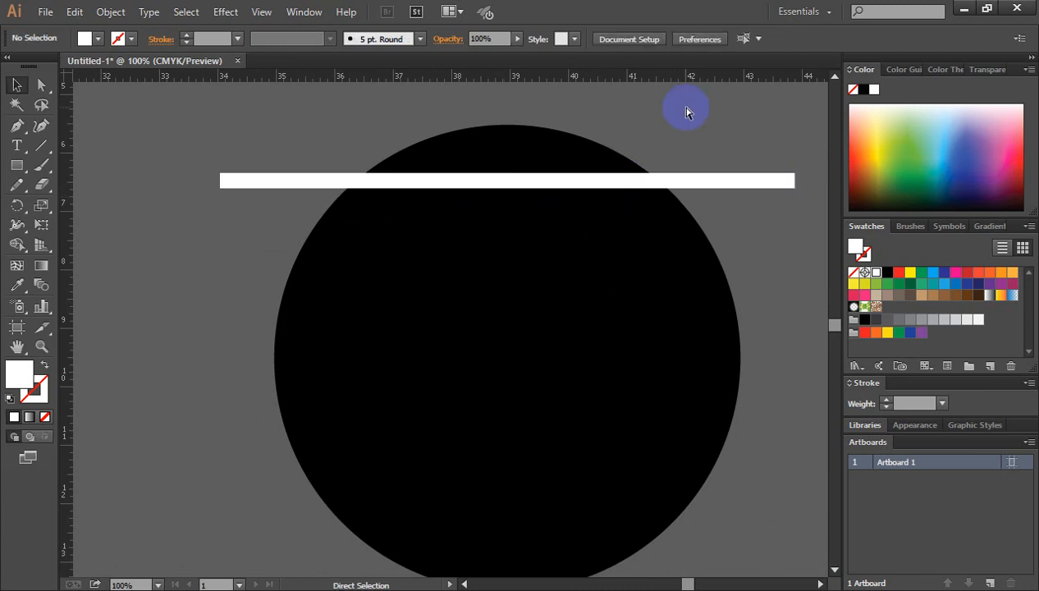
pyautogui.hotkey('ctrl', '-')
pyautogui.hotkey('ctrl', '-')
pyautogui.moveTo(684, 297); pyautogui.dragTo(701, 246)
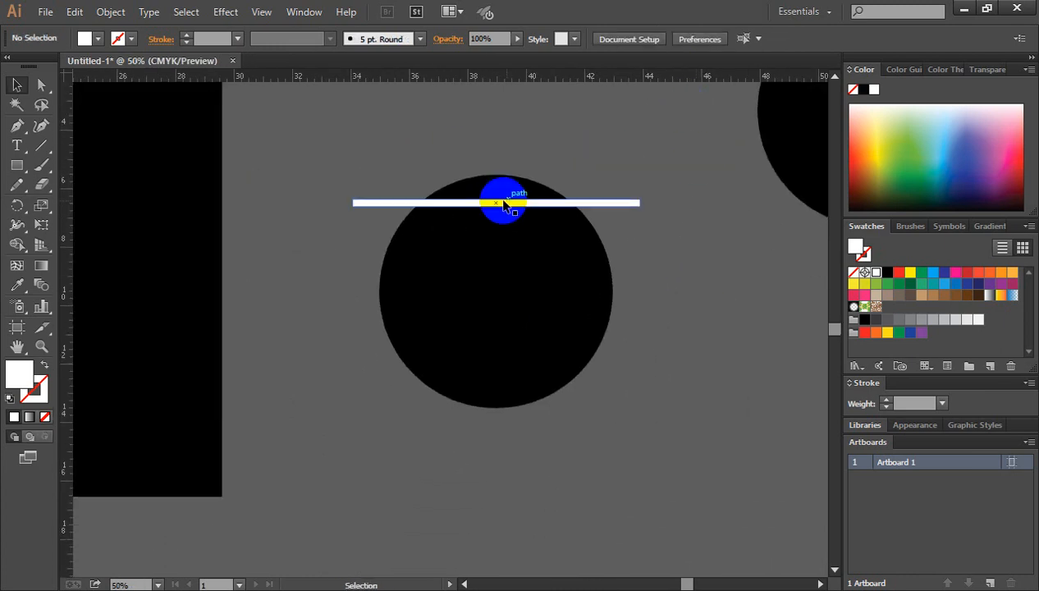
# Nudge the thinned white bar slightly closer to the top of the circle.
pyautogui.click(507, 204)
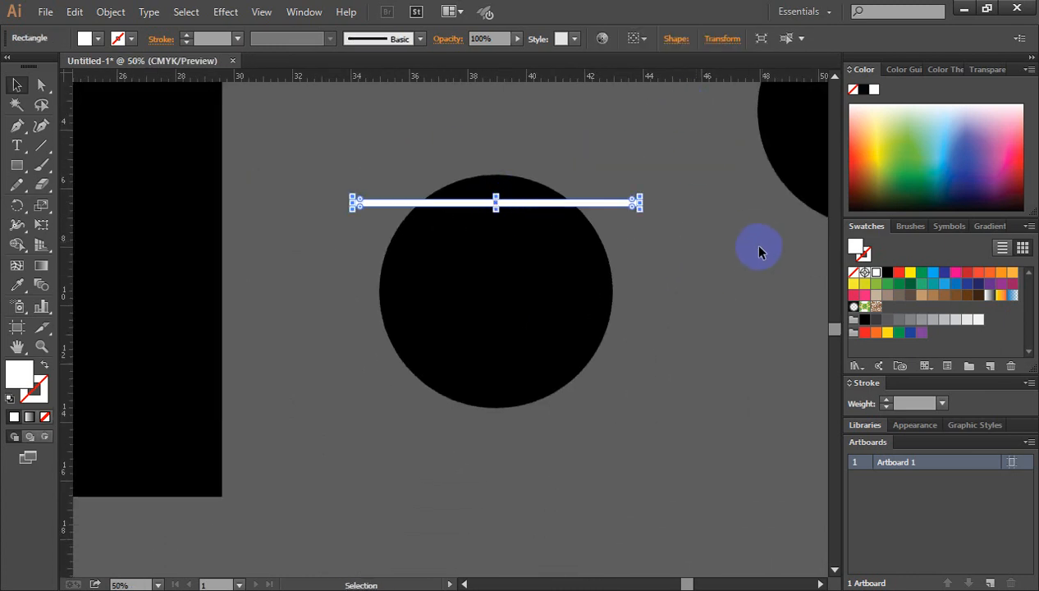
pyautogui.hotkey('ctrl', 'shift', 'b')
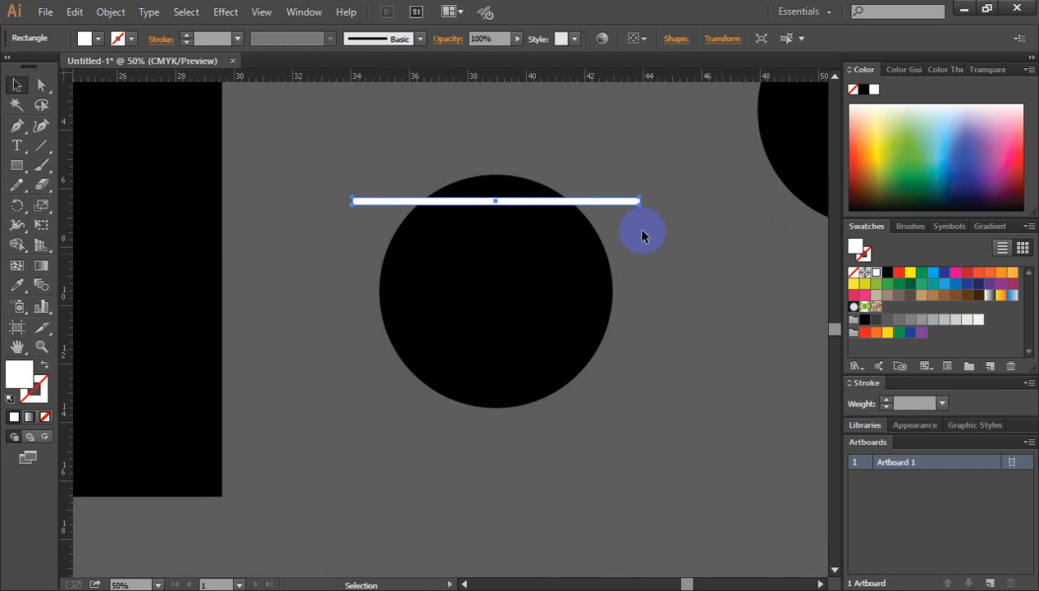
pyautogui.click(643, 235)
# Copy the thin bar straight down by about 1 in and repeat the copy five times, making seven evenly spaced bars.
pyautogui.click(535, 206)
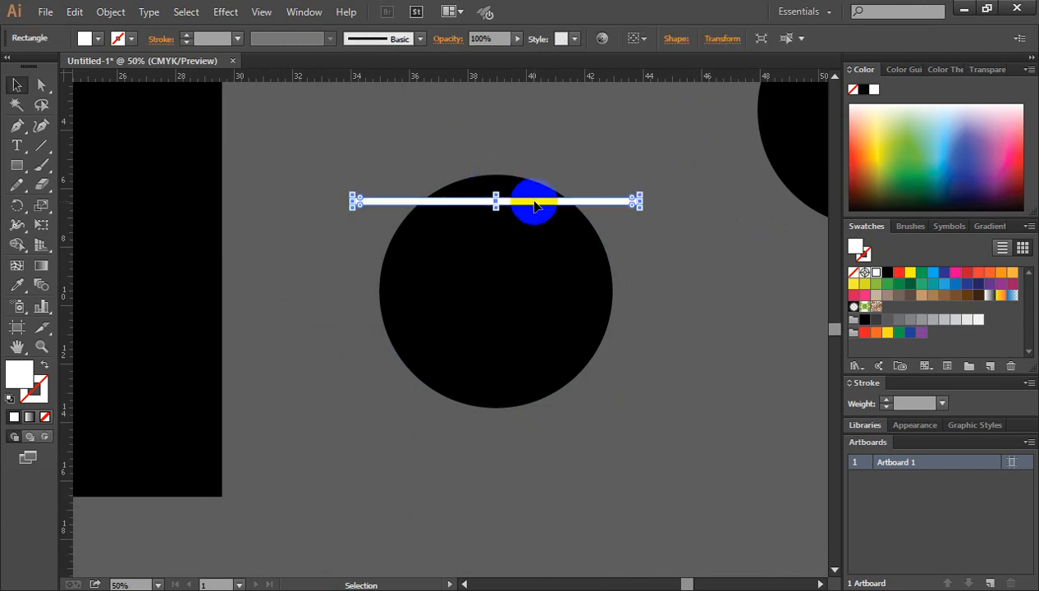
pyautogui.moveTo(534, 206); pyautogui.dragTo(535, 236)
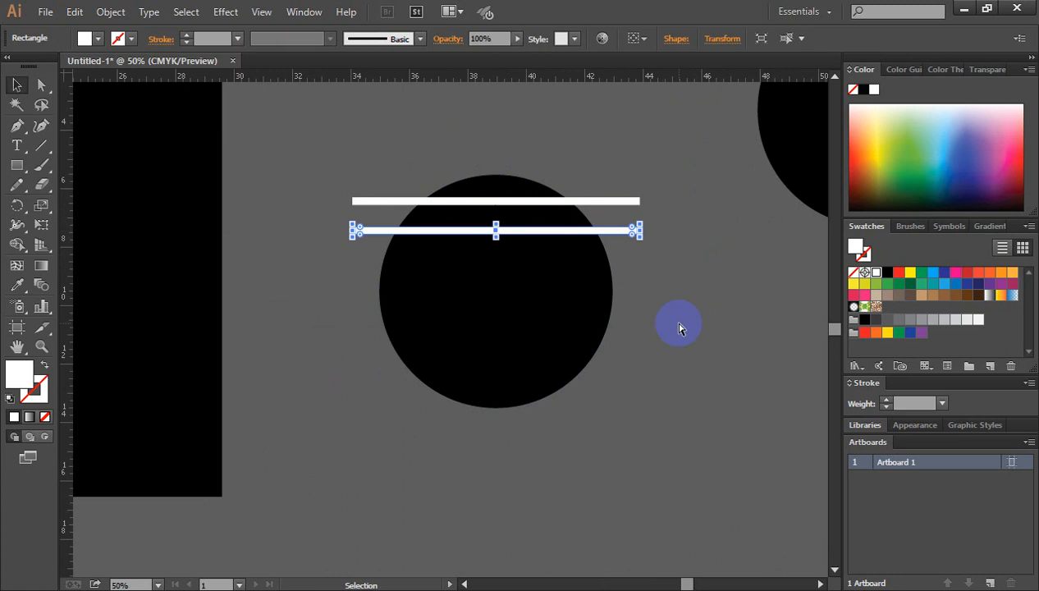
pyautogui.hotkey('ctrl', 'd')
pyautogui.hotkey('ctrl', 'd')
pyautogui.hotkey('ctrl', 'd')
pyautogui.hotkey('ctrl', 'd')
pyautogui.hotkey('ctrl', 'd')
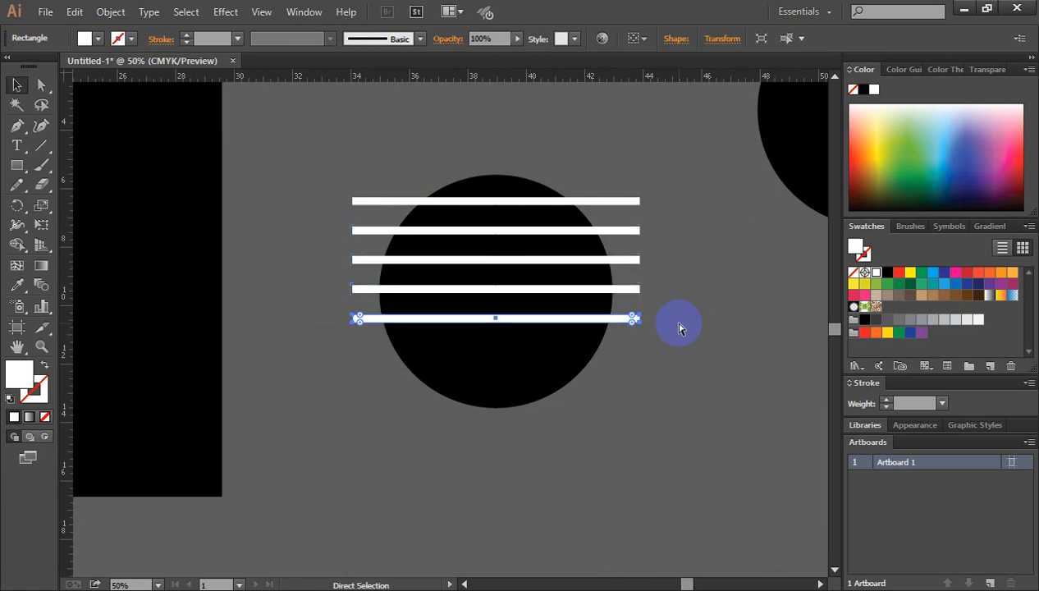
pyautogui.click(716, 301)
pyautogui.moveTo(729, 311); pyautogui.dragTo(754, 274)
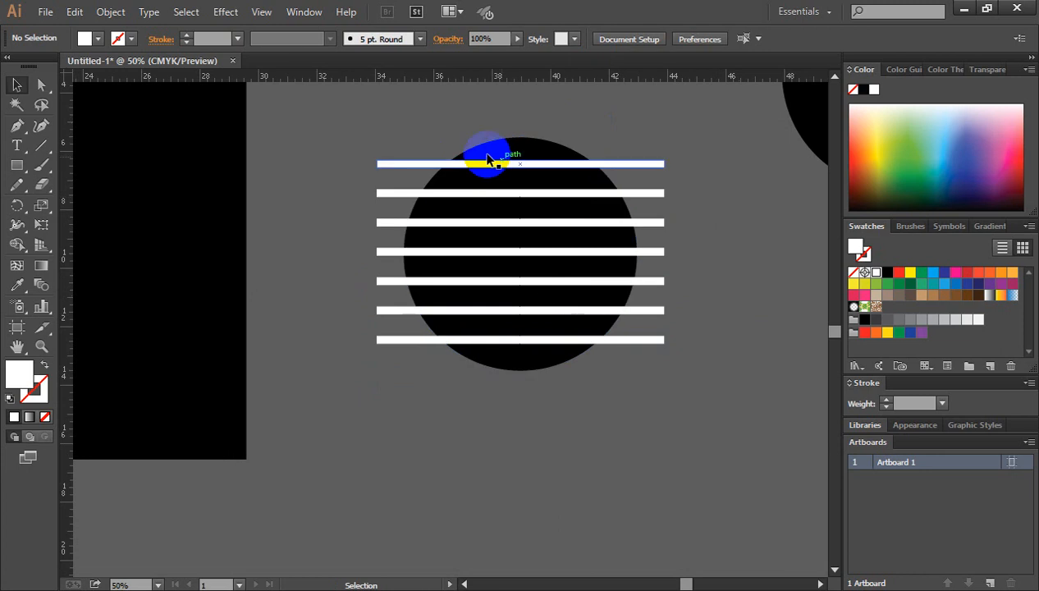
# Select the circle with its seven bars and remove the bar ends outside the circle with the Shape Builder tool.
pyautogui.moveTo(471, 209); pyautogui.dragTo(405, 120)
pyautogui.moveTo(503, 265); pyautogui.dragTo(609, 399)
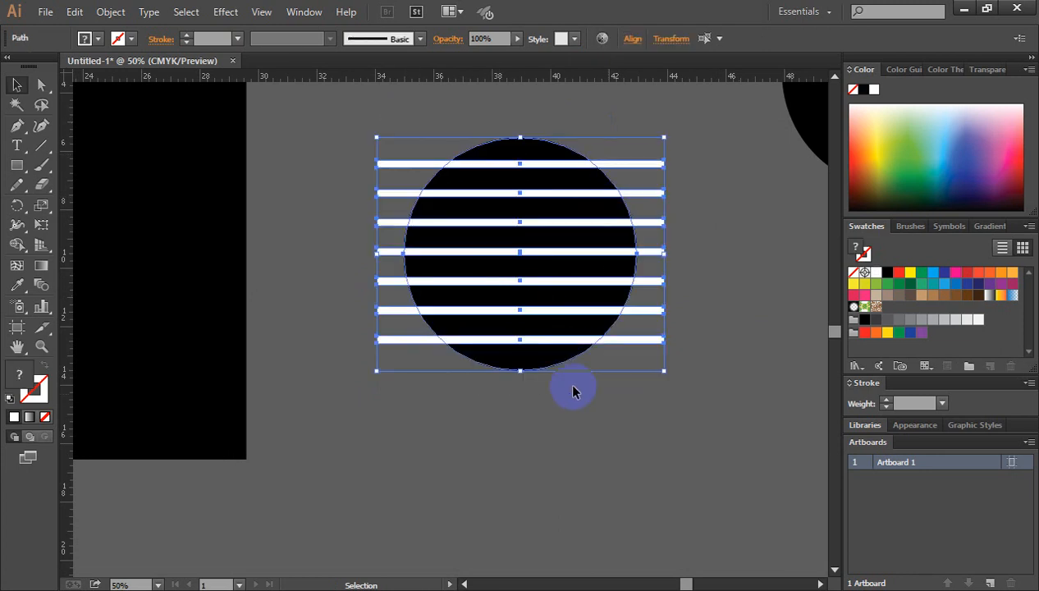
pyautogui.click(17, 245)
pyautogui.moveTo(436, 147)
pyautogui.mouseDown()
pyautogui.moveTo(395, 225)
pyautogui.moveTo(396, 320)
pyautogui.moveTo(417, 379)
pyautogui.mouseUp()
pyautogui.moveTo(629, 170)
pyautogui.mouseDown()
pyautogui.moveTo(646, 212)
pyautogui.moveTo(636, 387)
pyautogui.mouseUp()
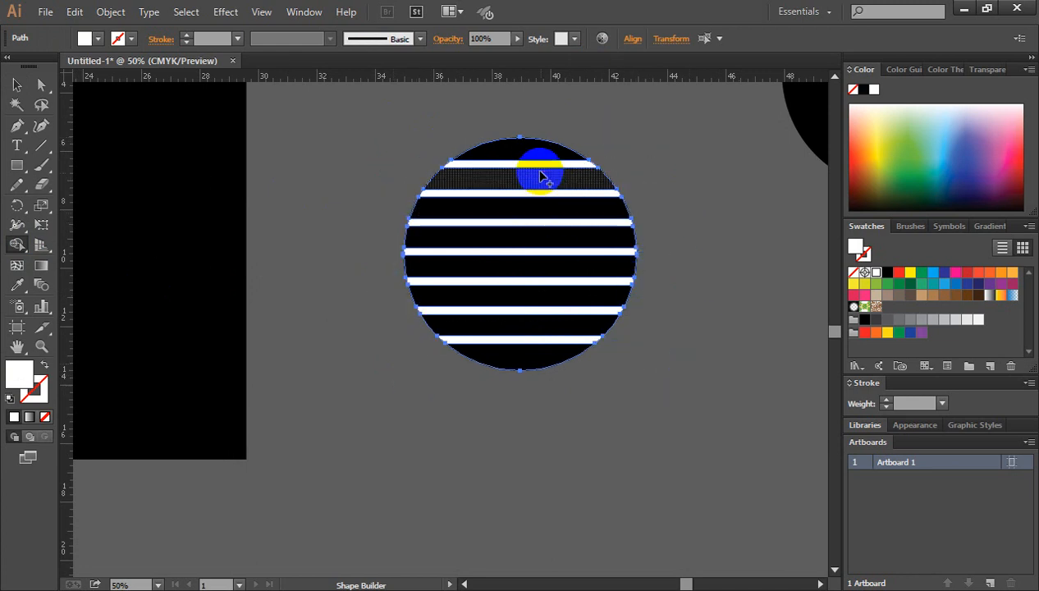
# Cut the seven white bars out of the circle with the Shape Builder tool, leaving eight separate black strips.
pyautogui.moveTo(533, 166)
pyautogui.mouseDown()
pyautogui.moveTo(515, 251)
pyautogui.moveTo(522, 279)
pyautogui.mouseUp()
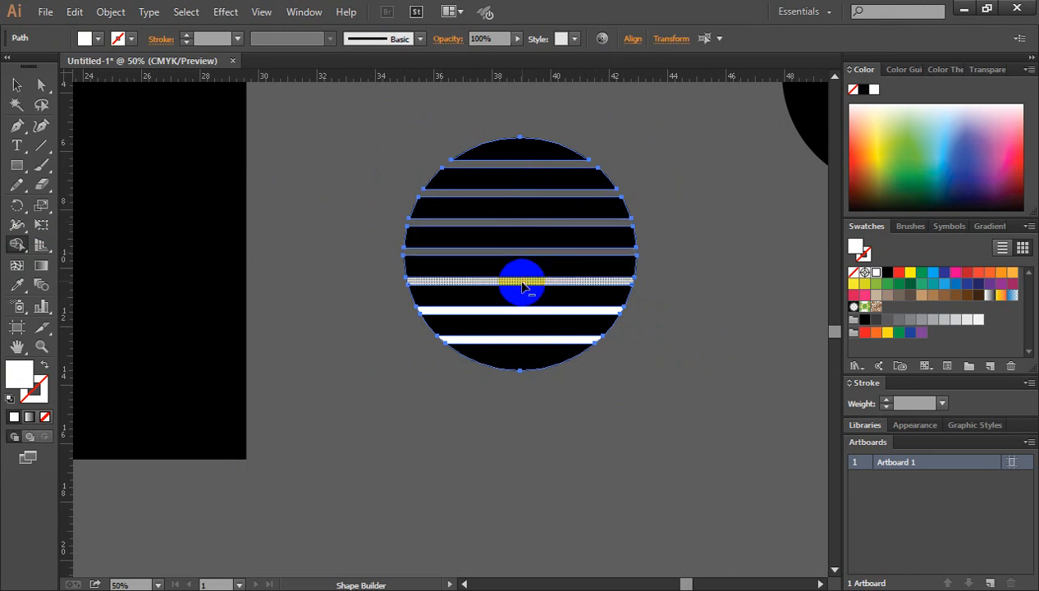
pyautogui.keyDown('alt'); pyautogui.click(522, 284); pyautogui.keyUp('alt')
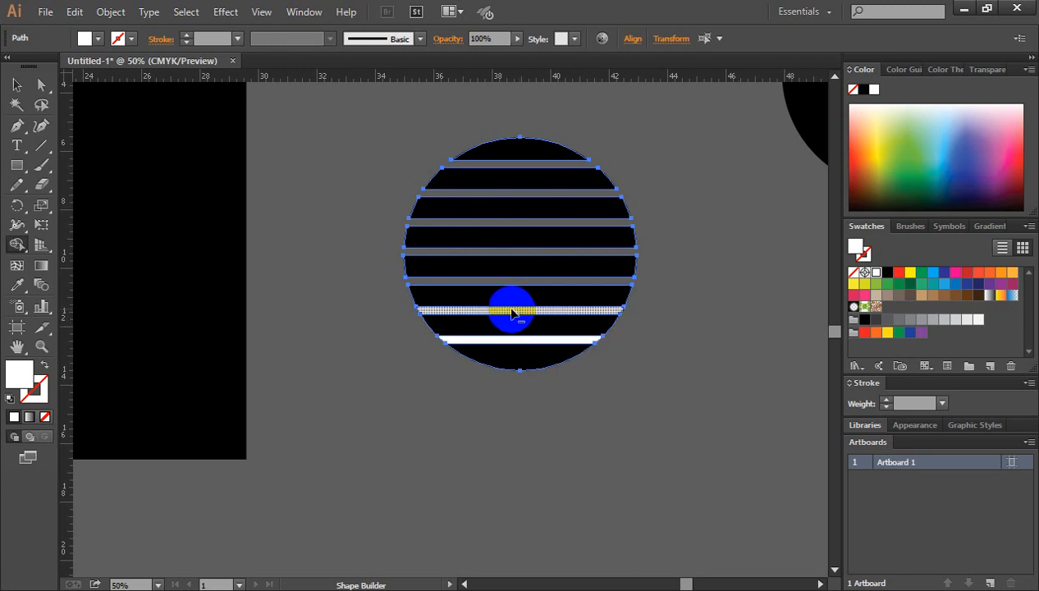
pyautogui.keyDown('alt'); pyautogui.click(515, 308); pyautogui.keyUp('alt')
pyautogui.keyDown('alt'); pyautogui.click(511, 345); pyautogui.keyUp('alt')
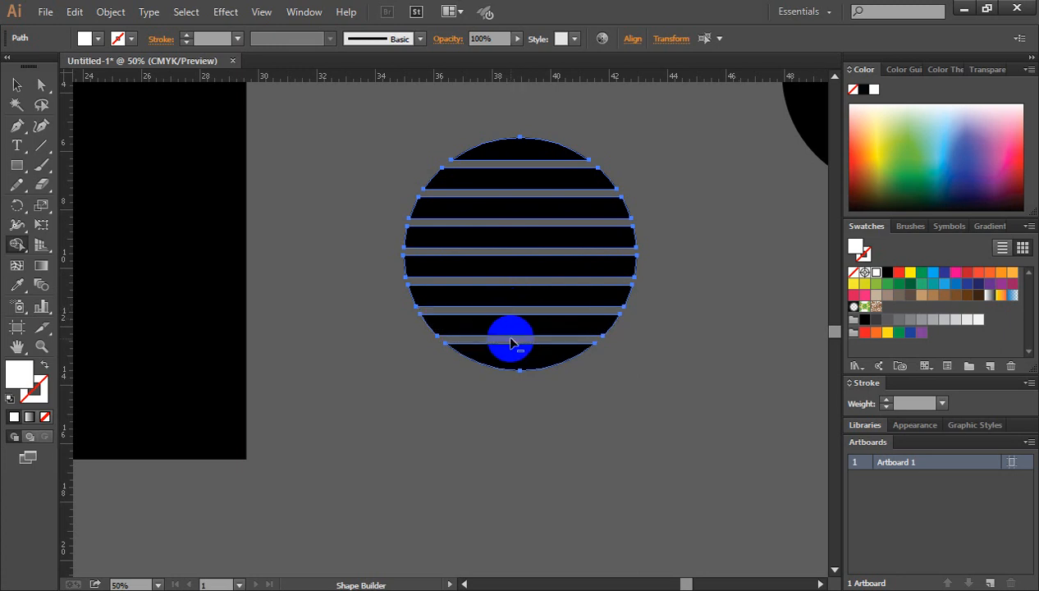
pyautogui.press('v')
pyautogui.click(427, 298)
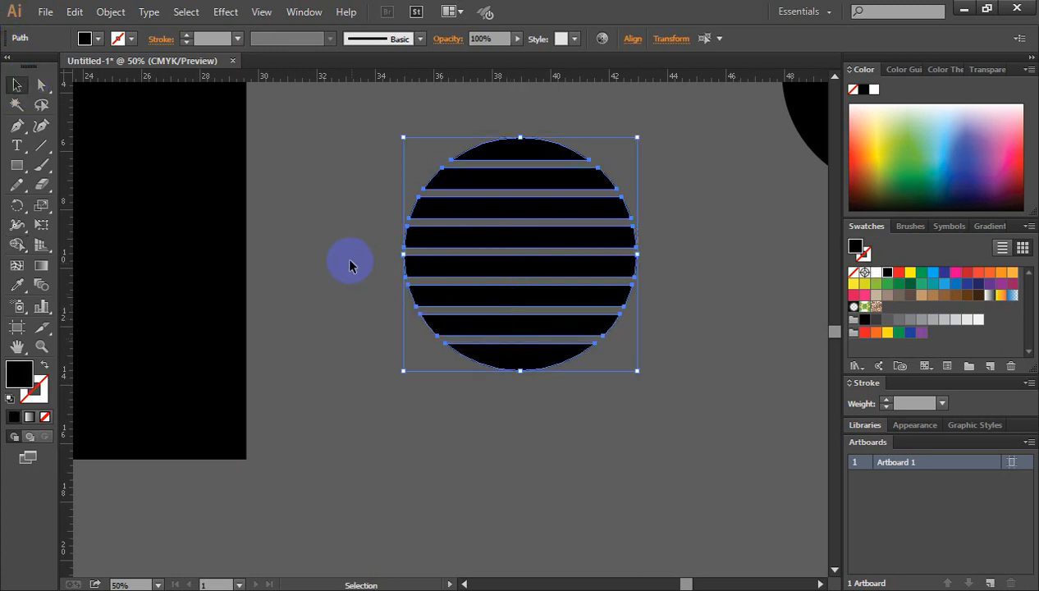
# Move the striped circle closer to the blank black rectangle.
pyautogui.hotkey('ctrl', 'shift', 'a')
pyautogui.hotkey('ctrl', '-')
pyautogui.hotkey('ctrl', '-')
pyautogui.press('space')
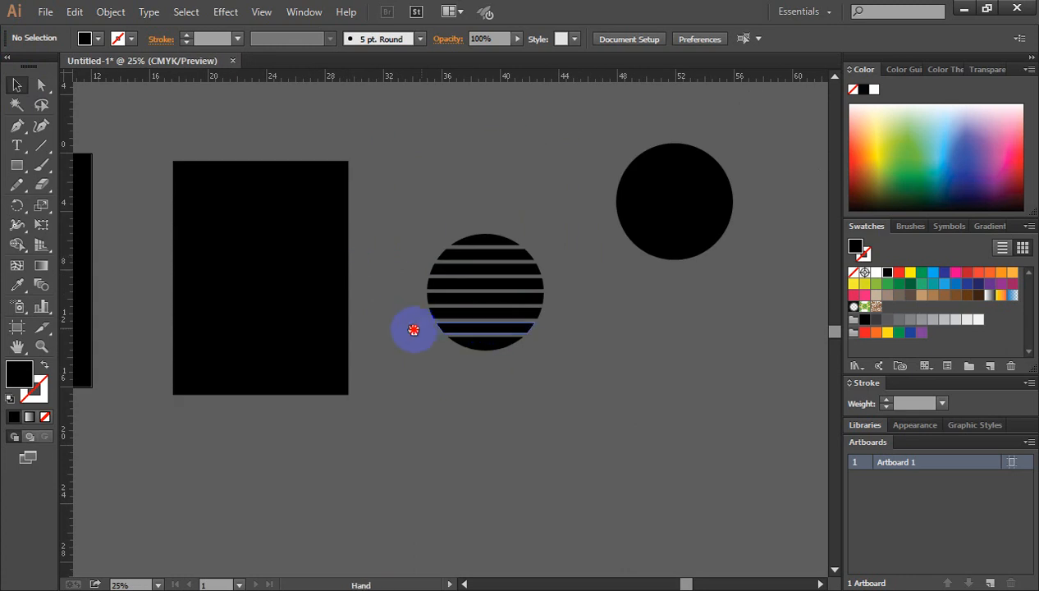
pyautogui.moveTo(414, 329); pyautogui.dragTo(598, 297)
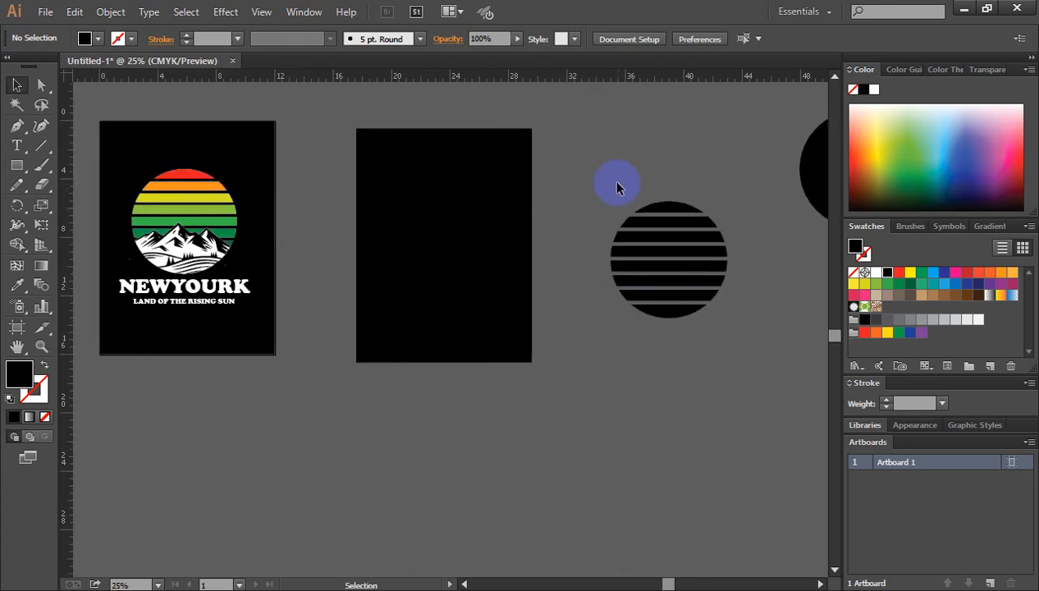
pyautogui.moveTo(618, 188); pyautogui.dragTo(731, 402)
pyautogui.moveTo(676, 259); pyautogui.dragTo(639, 258)
pyautogui.click(727, 274)
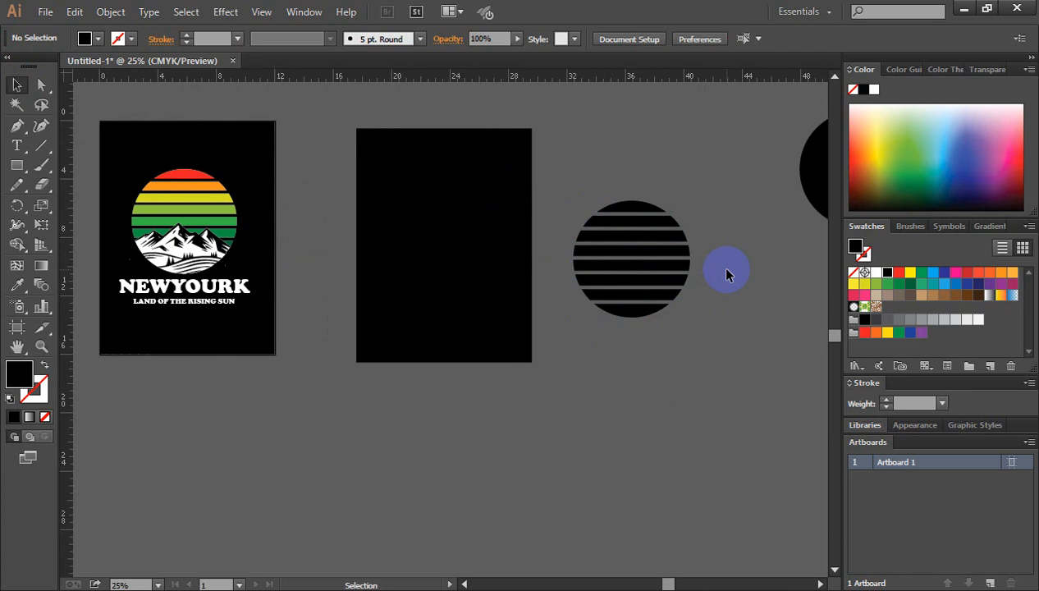
# Fill the circle's top strip with red and the second strip with orange.
pyautogui.click(619, 213)
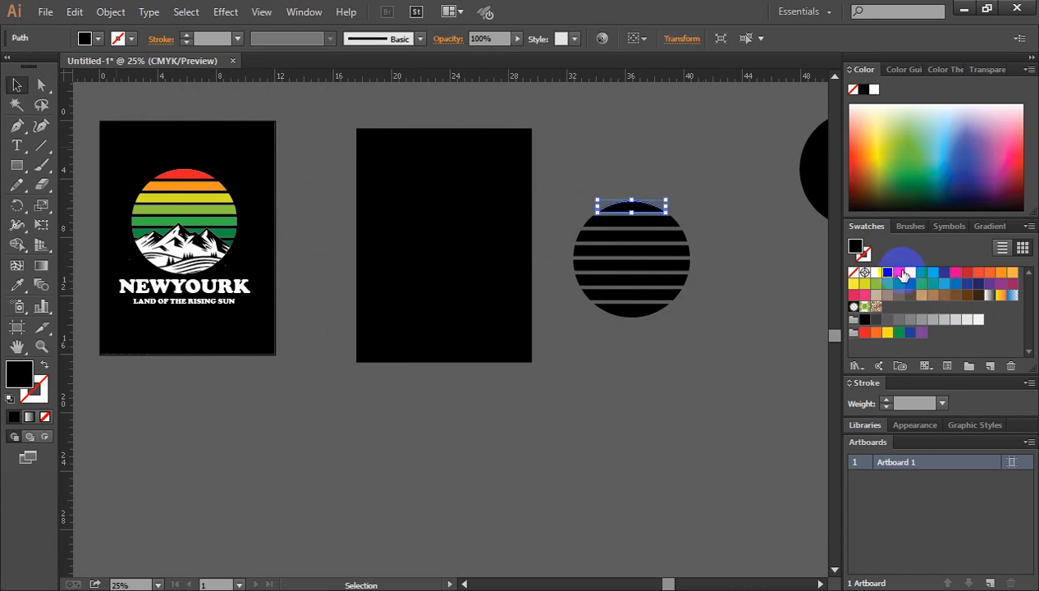
pyautogui.click(901, 273)
pyautogui.click(738, 220)
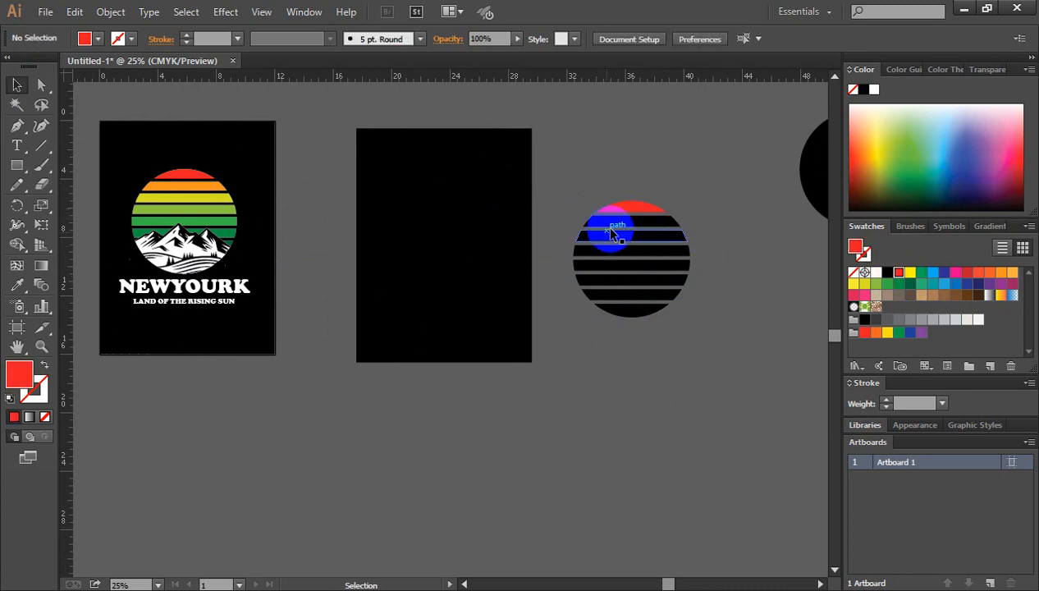
pyautogui.click(615, 225)
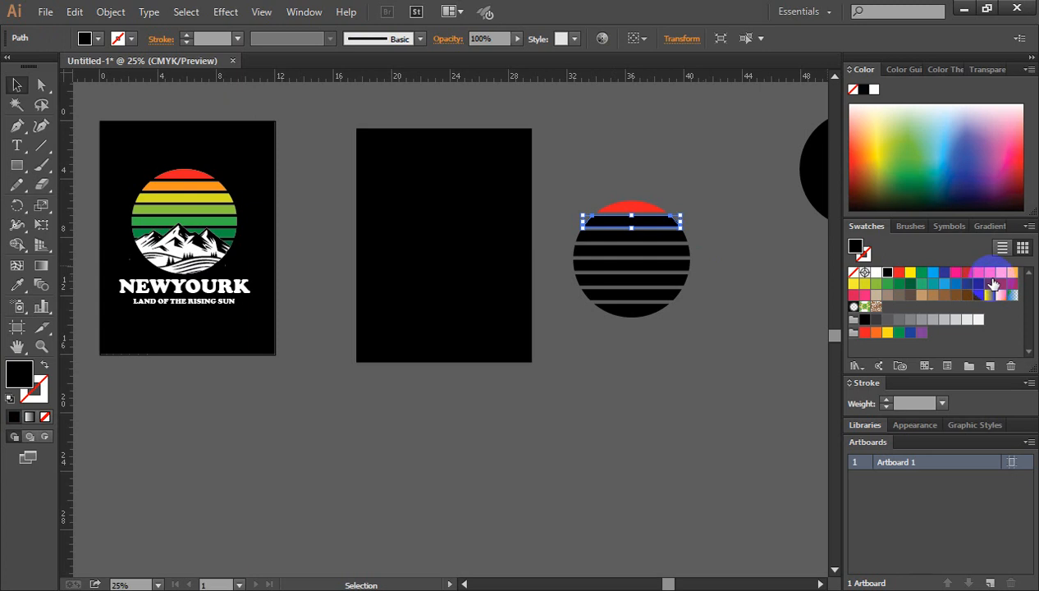
pyautogui.click(1001, 272)
pyautogui.click(751, 243)
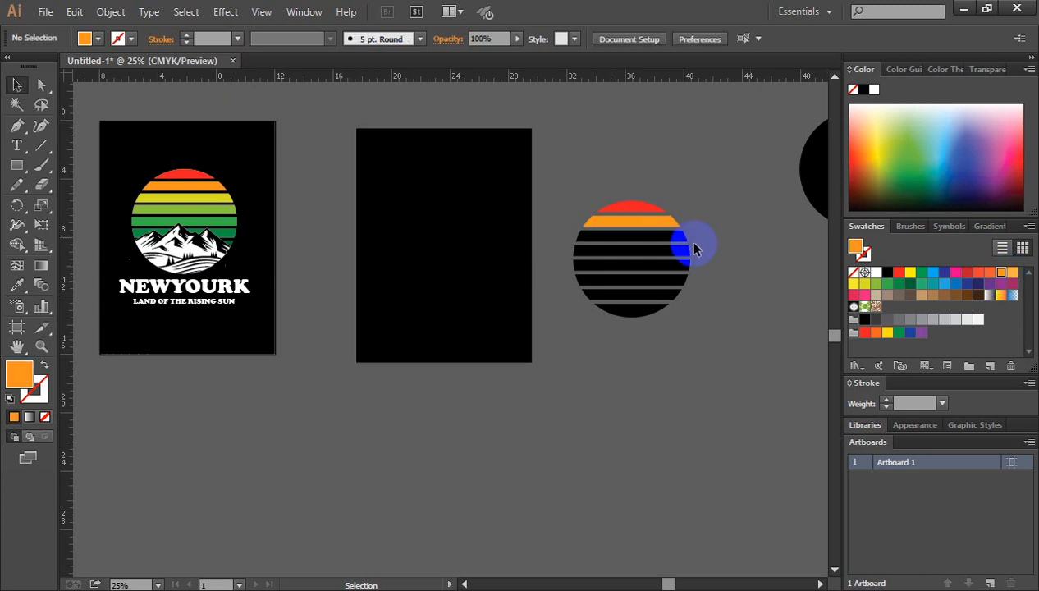
# Fill the third strip of the circle with yellow and the fourth with light green.
pyautogui.click(638, 239)
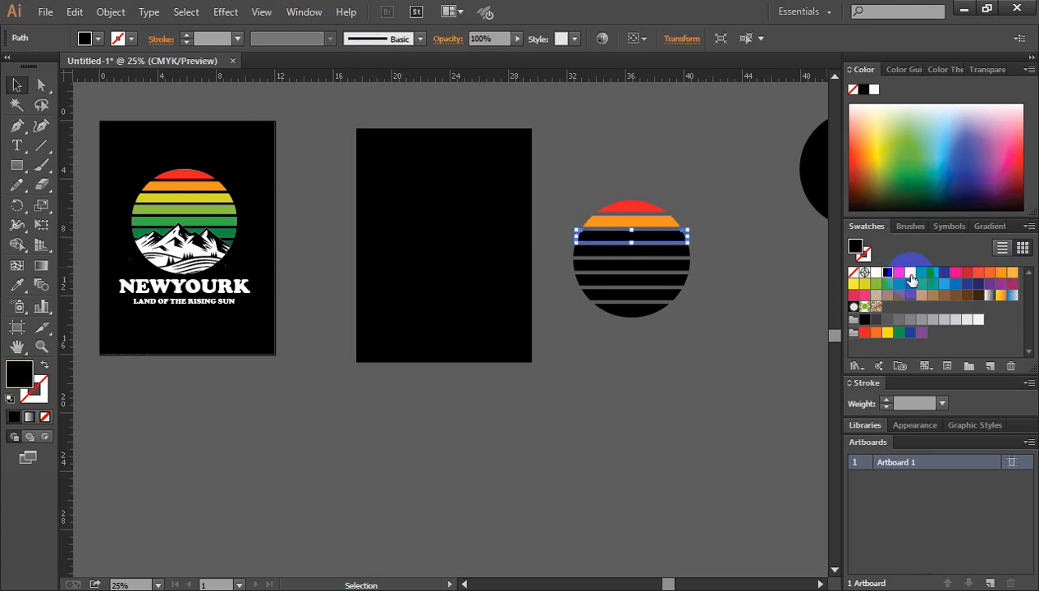
pyautogui.click(911, 279)
pyautogui.click(738, 301)
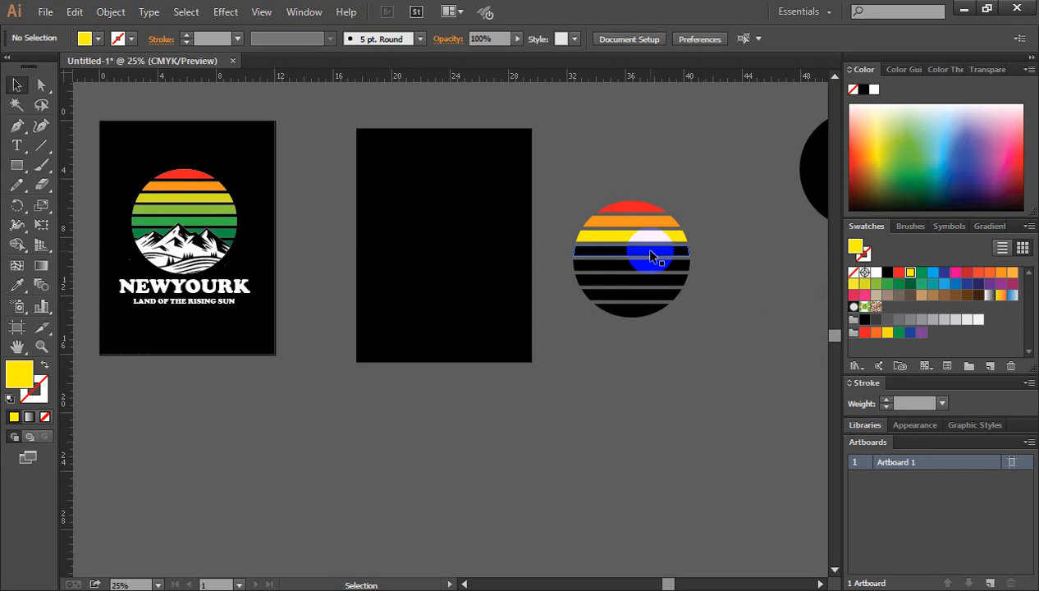
pyautogui.click(651, 256)
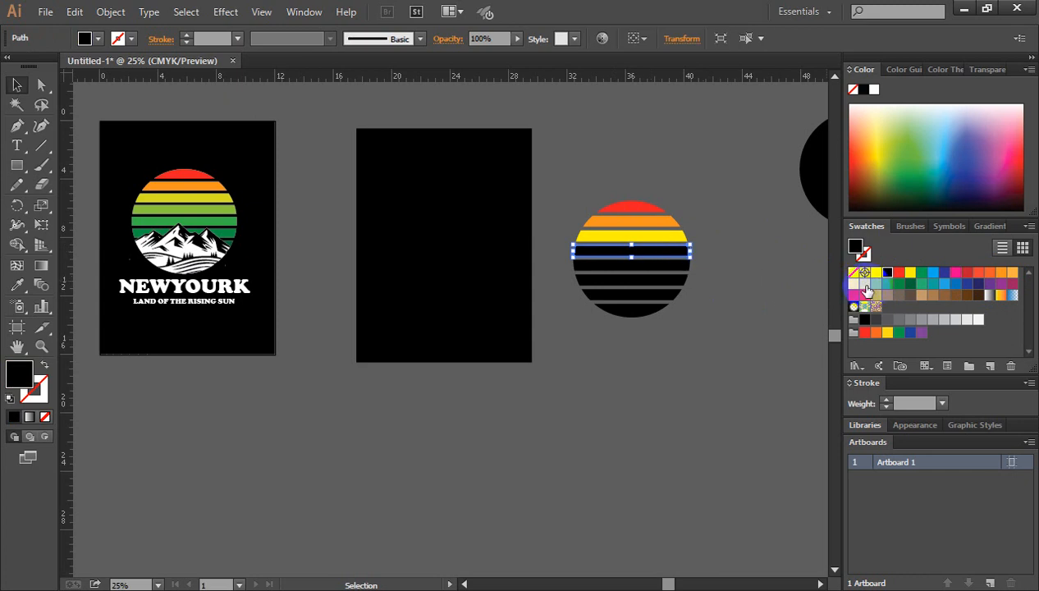
pyautogui.click(864, 285)
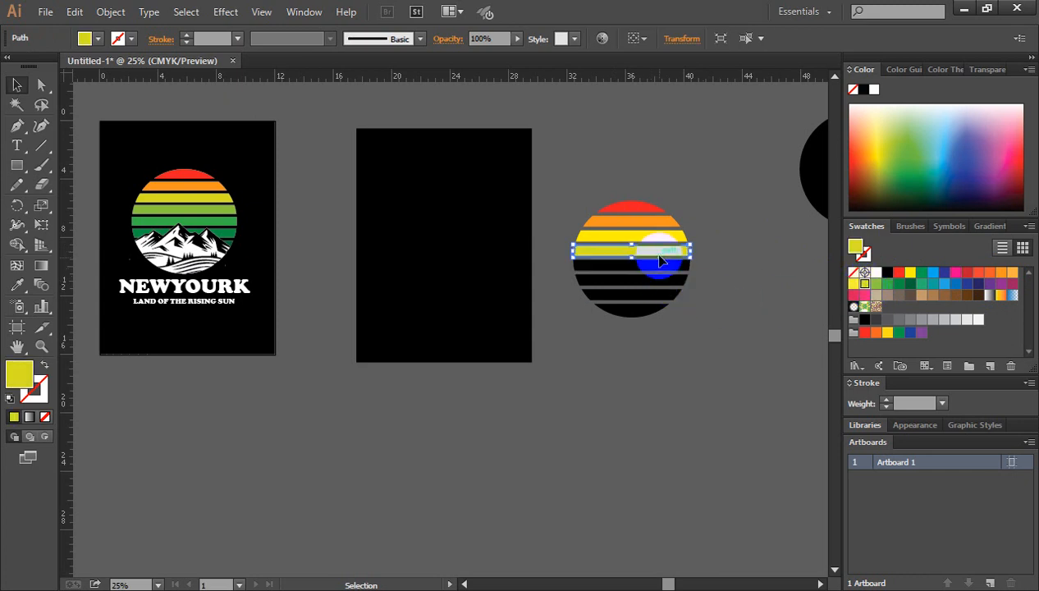
pyautogui.click(876, 285)
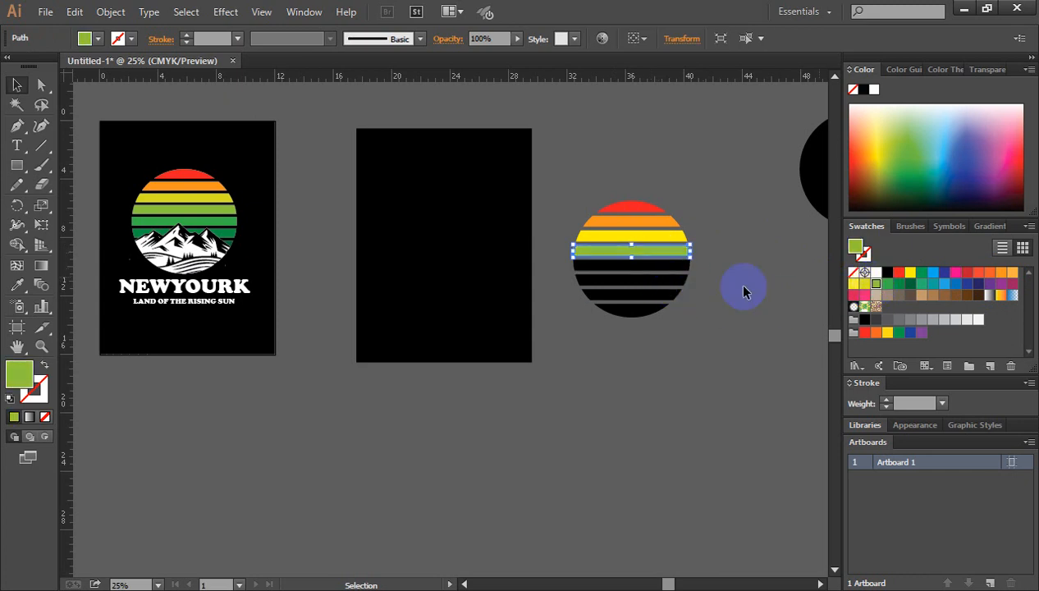
# Fill the fifth strip of the circle with medium green and the sixth with a darker green.
pyautogui.click(664, 272)
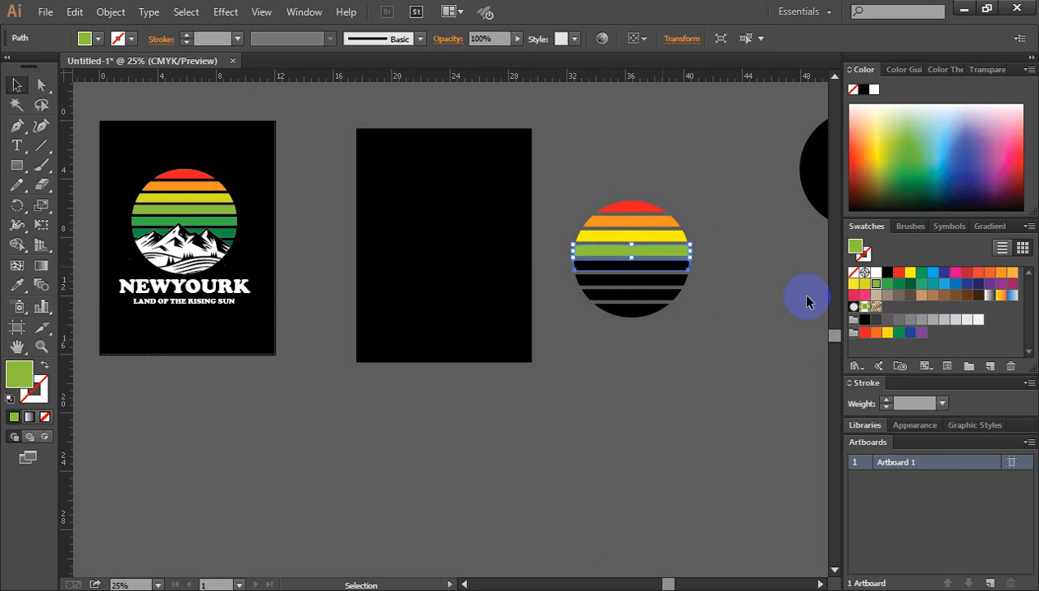
pyautogui.click(888, 285)
pyautogui.click(675, 284)
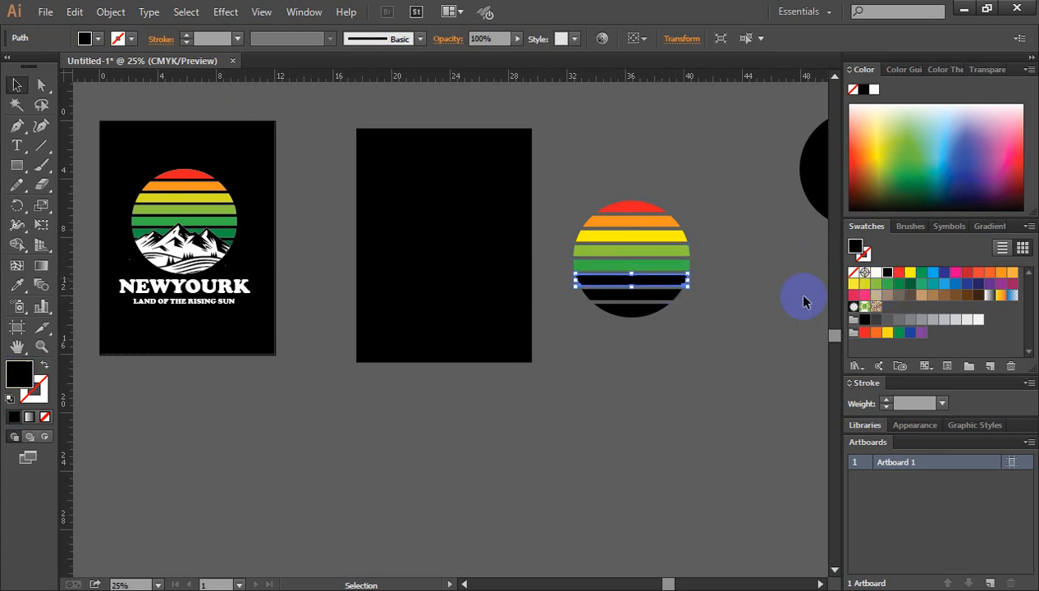
pyautogui.click(898, 284)
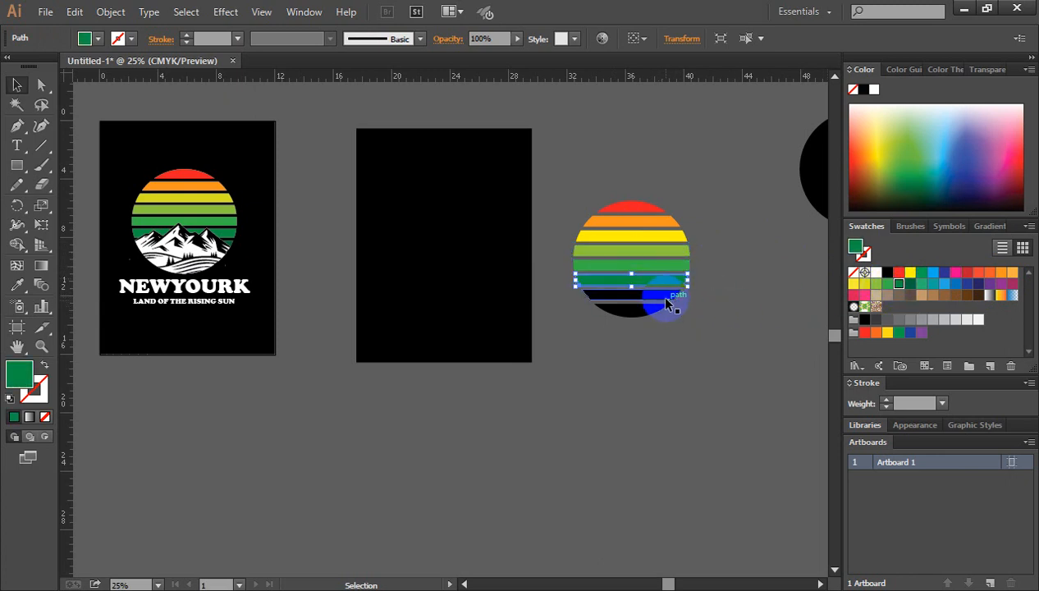
# Fill the seventh strip with the darkest green and the bottom strip with the teal green C=75 M=0 Y=75 K=0.
pyautogui.click(666, 300)
pyautogui.click(910, 283)
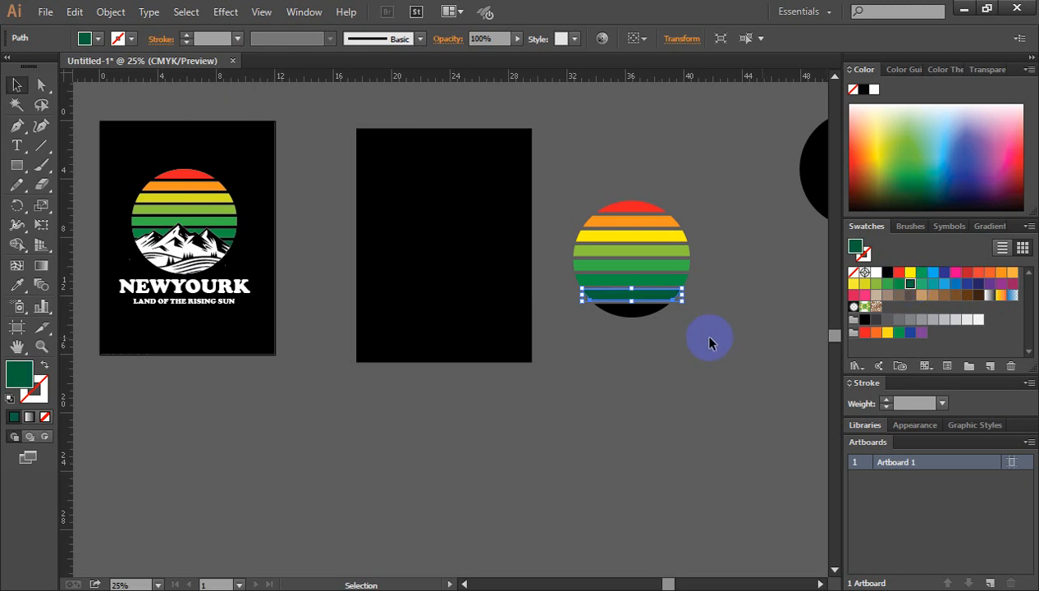
pyautogui.click(642, 317)
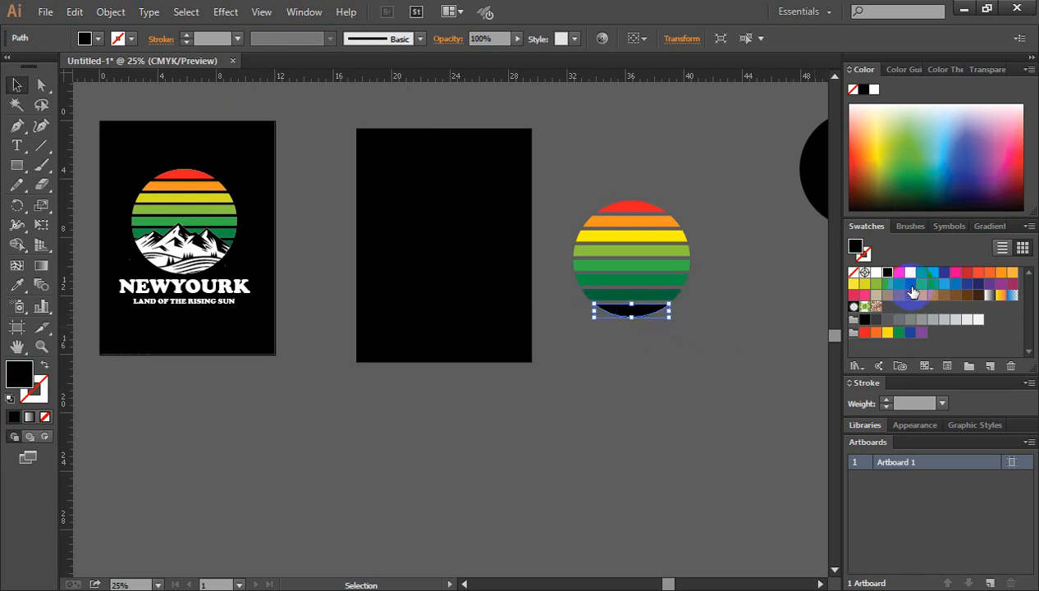
pyautogui.click(923, 284)
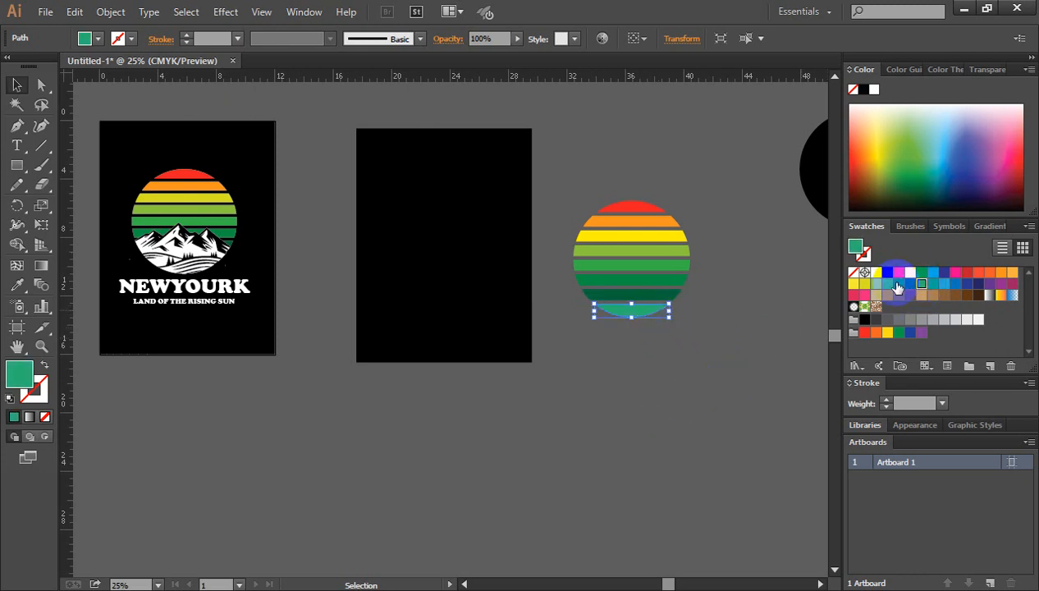
pyautogui.click(910, 284)
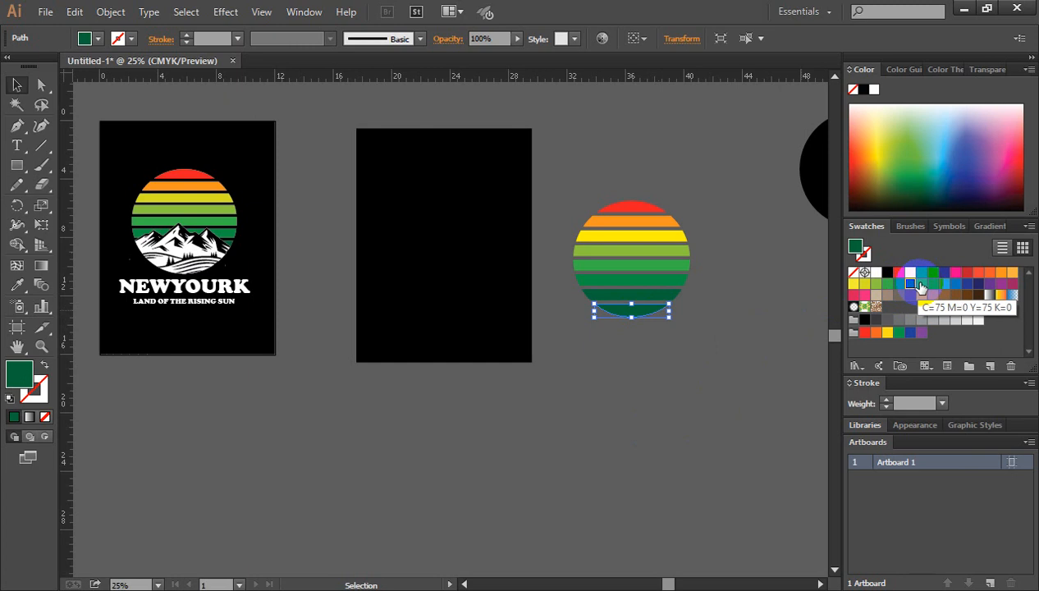
pyautogui.click(922, 284)
pyautogui.click(730, 340)
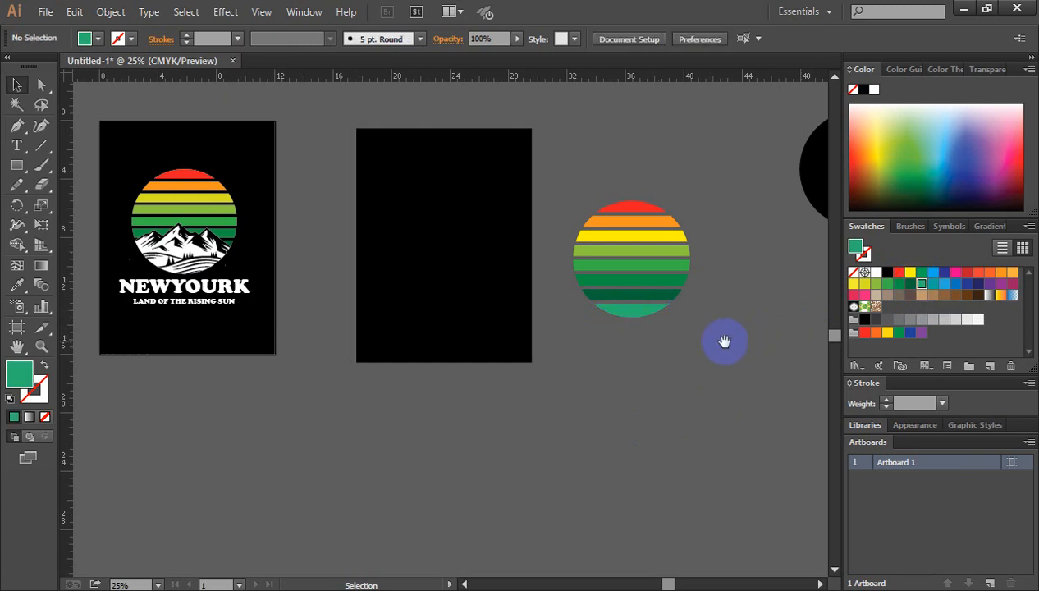
# Select all eight colored strips of the circle and group them.
pyautogui.keyDown('ctrl'); pyautogui.click(621, 341); pyautogui.keyUp('ctrl')
pyautogui.moveTo(534, 346); pyautogui.dragTo(702, 241)
pyautogui.rightClick(680, 208)
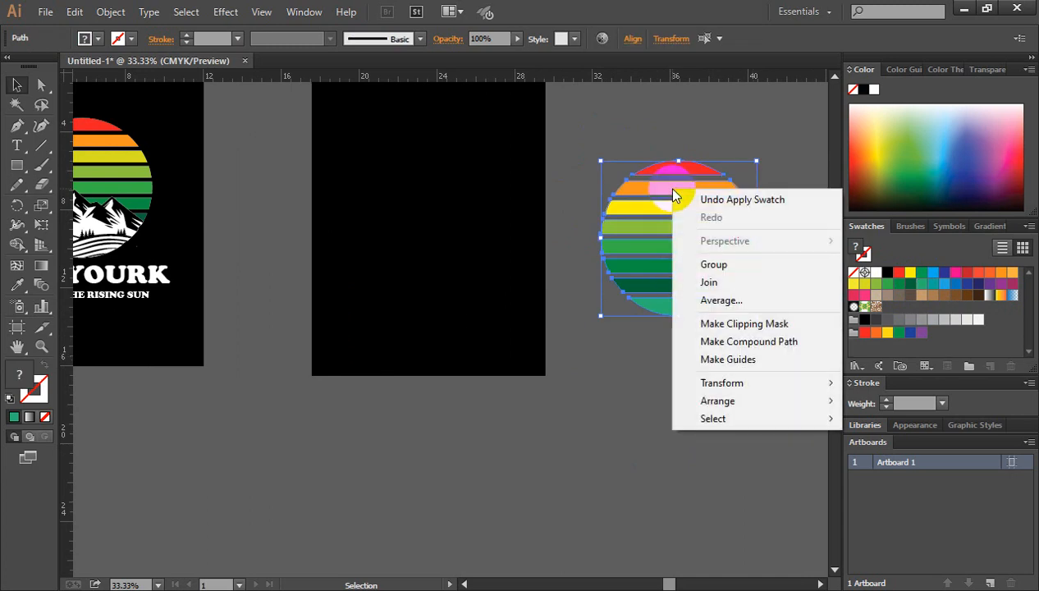
pyautogui.click(715, 264)
pyautogui.click(673, 356)
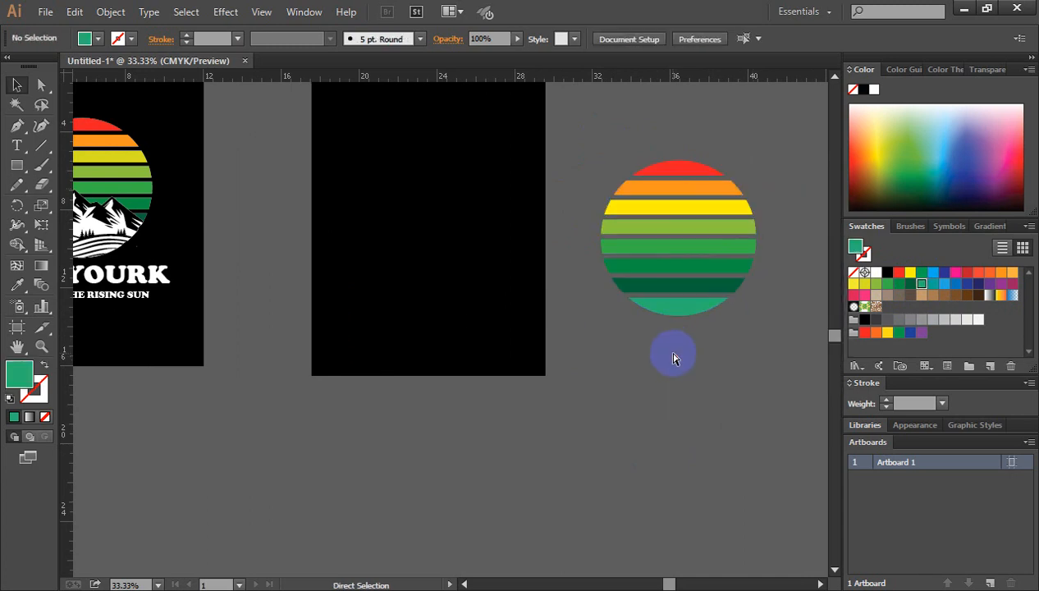
# Move the grouped sunset circle onto the blank black rectangle, centered horizontally and slightly above the middle.
pyautogui.hotkey('ctrl', '-')
pyautogui.moveTo(613, 362); pyautogui.dragTo(643, 360)
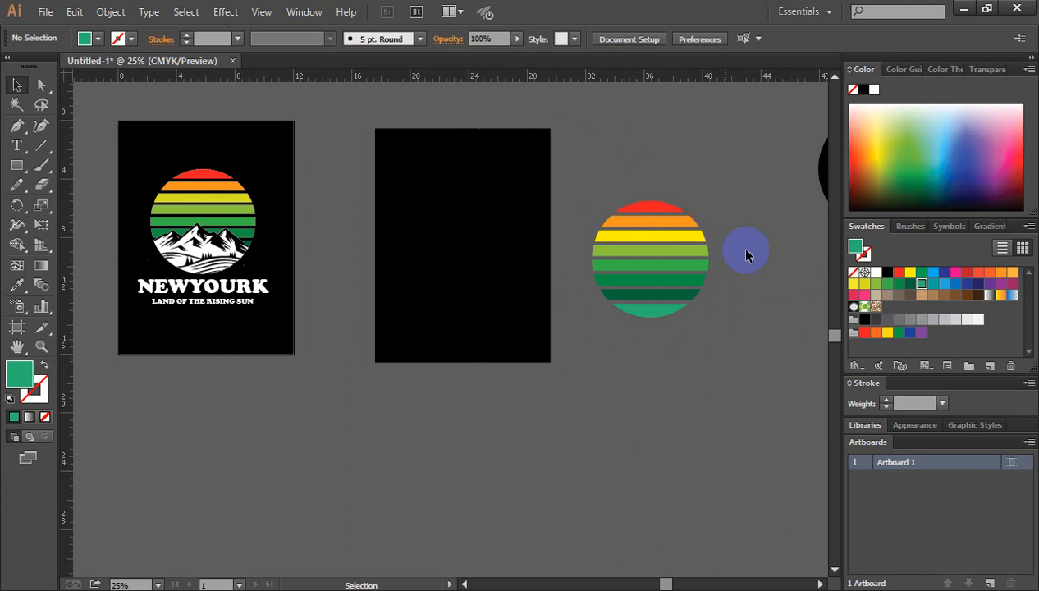
pyautogui.click(682, 255)
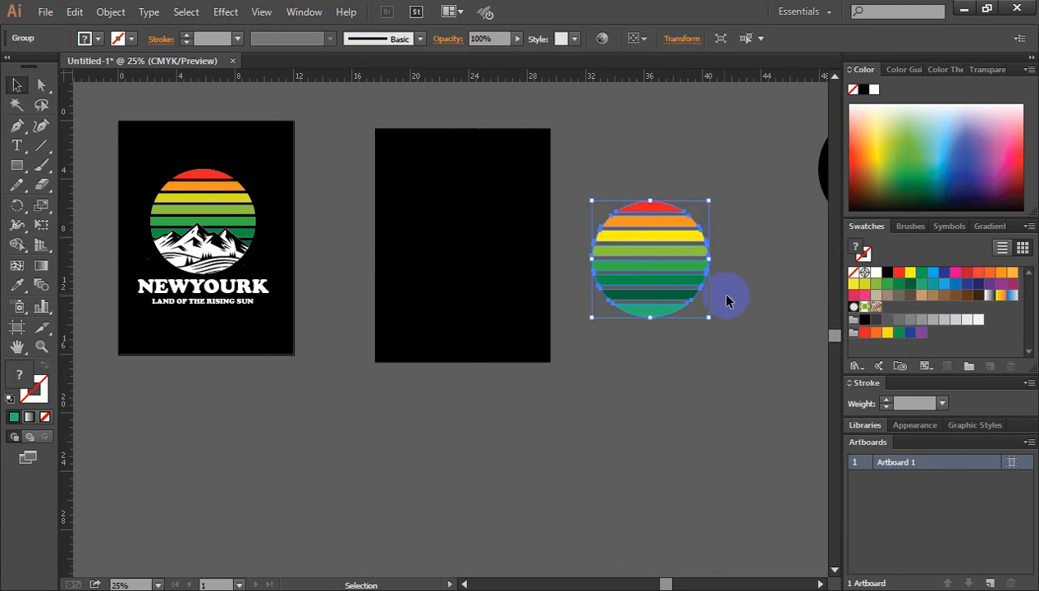
pyautogui.press('space')
pyautogui.moveTo(665, 256); pyautogui.dragTo(476, 239)
pyautogui.click(635, 300)
# Examine the mountain artwork and lettering of the finished reference design and compare it with the new sunset circle.
pyautogui.press('space')
pyautogui.moveTo(616, 293); pyautogui.dragTo(708, 287)
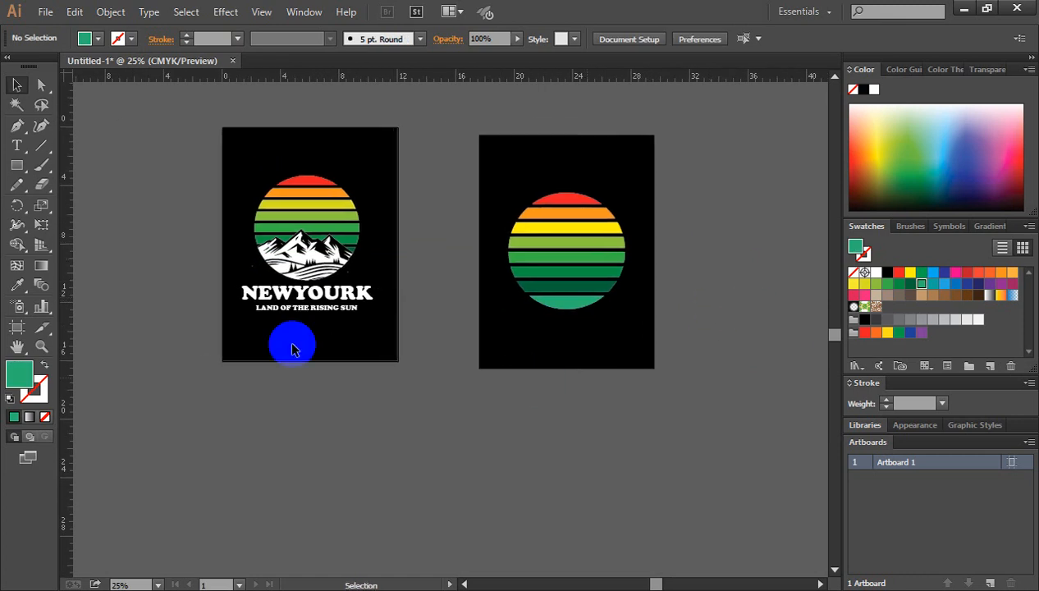
pyautogui.hotkey('ctrl', 'space')
pyautogui.click(310, 274)
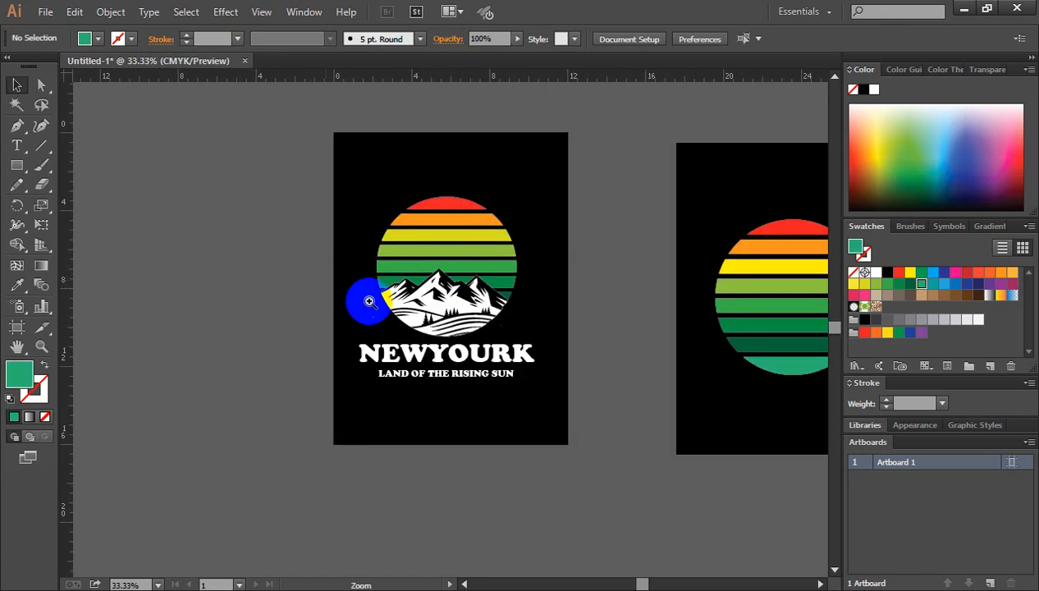
pyautogui.click(392, 301)
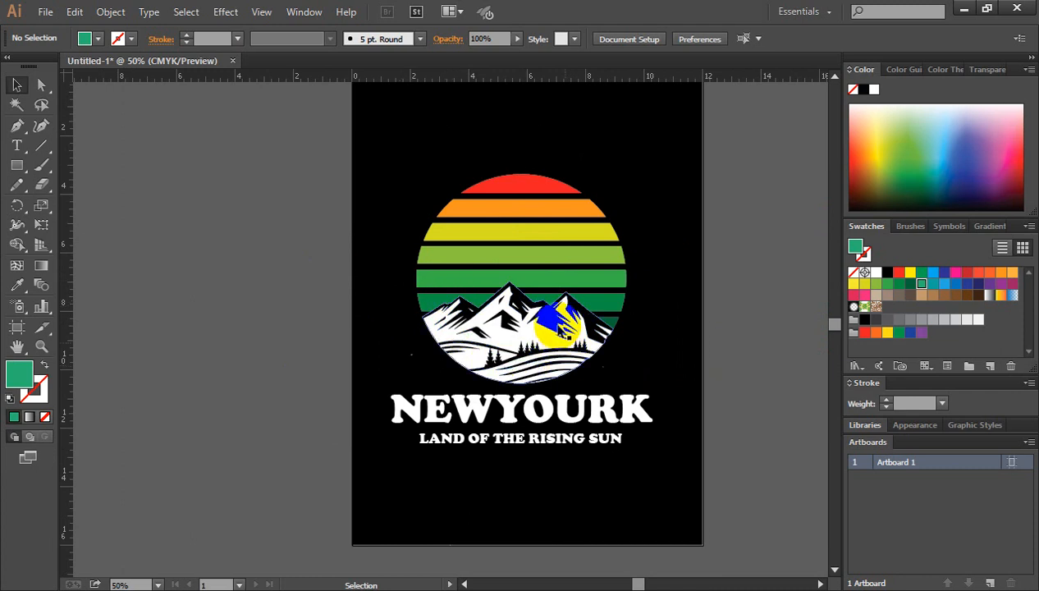
pyautogui.hotkey('ctrl', '-')
pyautogui.hotkey('ctrl', '-')
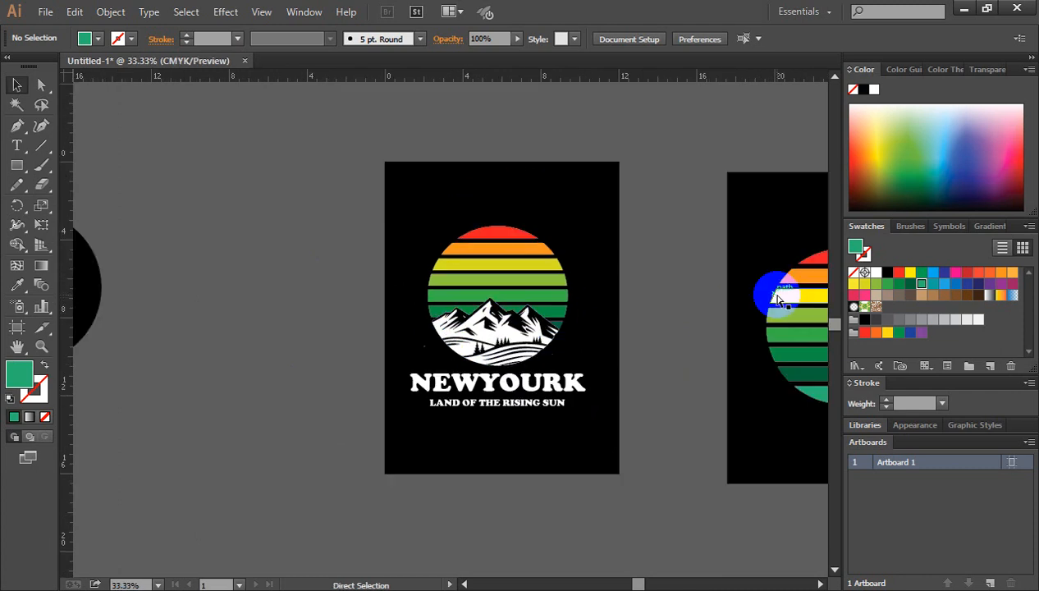
pyautogui.press('space')
pyautogui.moveTo(636, 301); pyautogui.dragTo(538, 215)
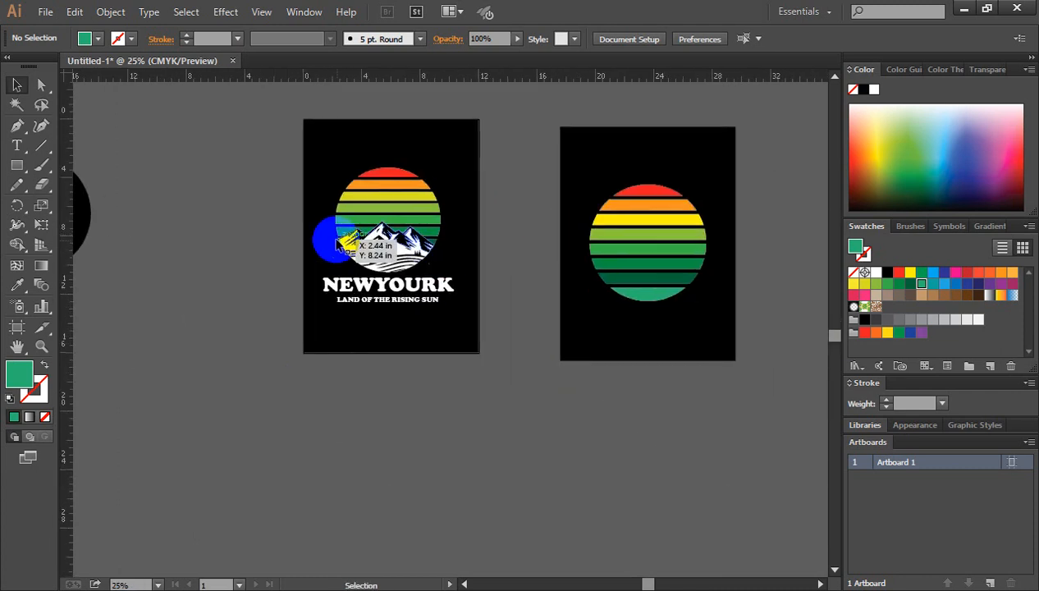
# Switch to the browser, dismiss the notification request and copy the black mountain and landscape vector image from the Dreamstime page.
pyautogui.moveTo(529, 325); pyautogui.dragTo(381, 310)
pyautogui.moveTo(598, 273); pyautogui.dragTo(601, 313)
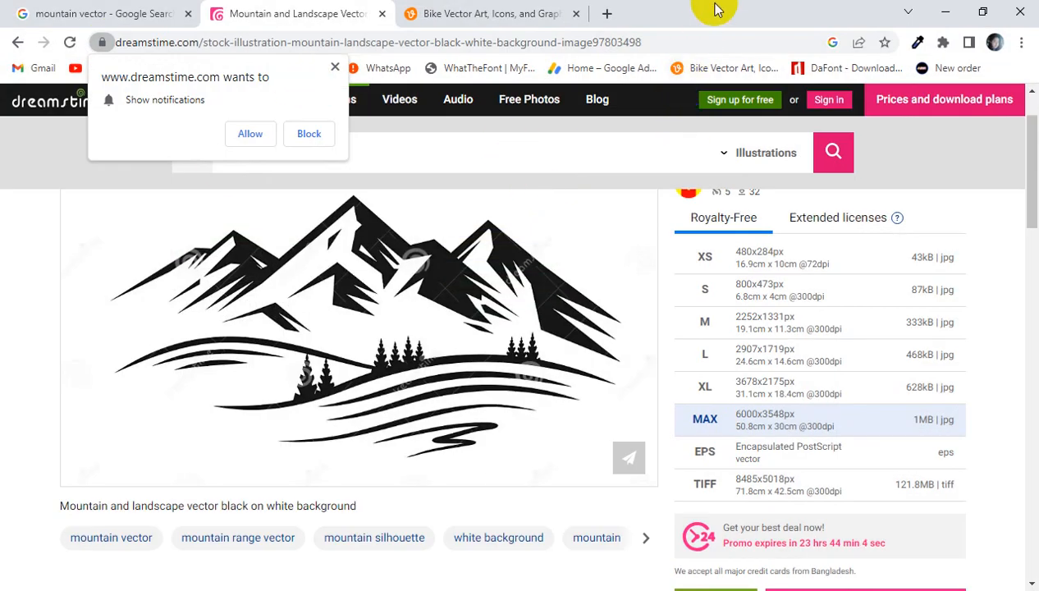
pyautogui.click(335, 66)
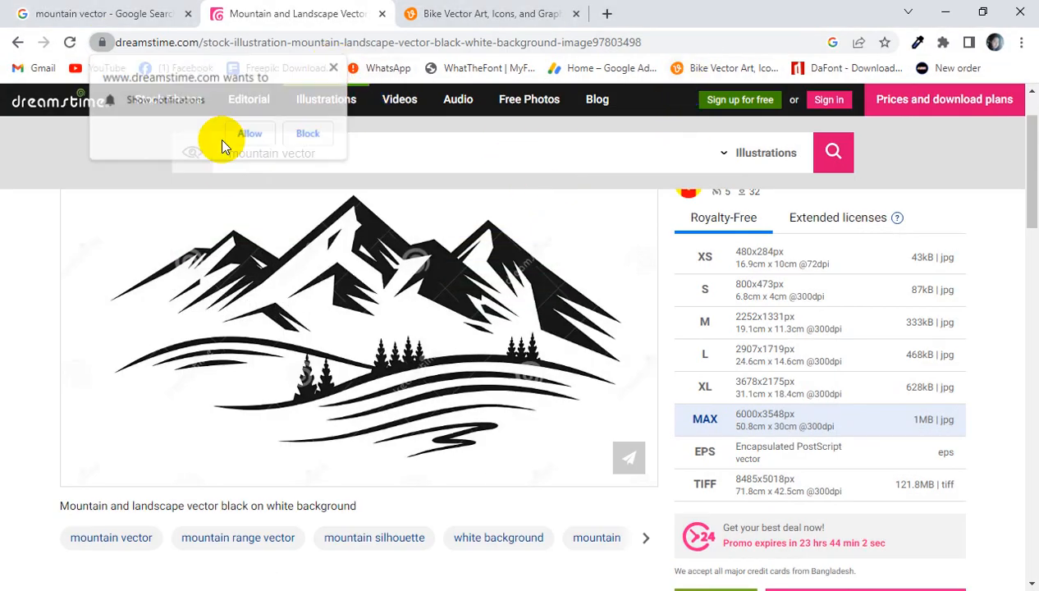
pyautogui.moveTo(360, 156); pyautogui.dragTo(193, 155)
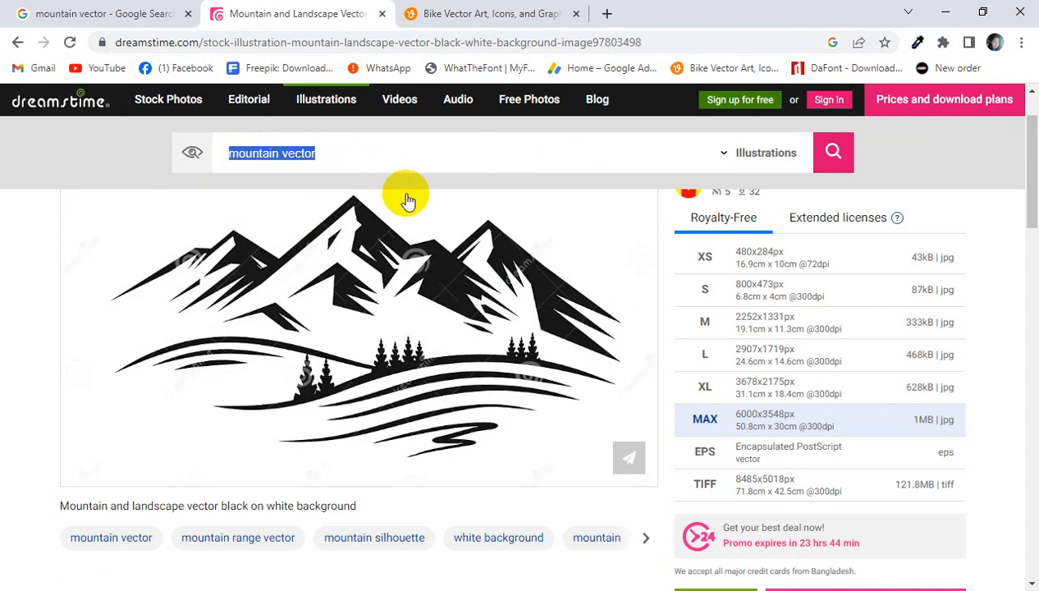
pyautogui.scroll(-2, 533, 247)
pyautogui.scroll(2, 427, 317)
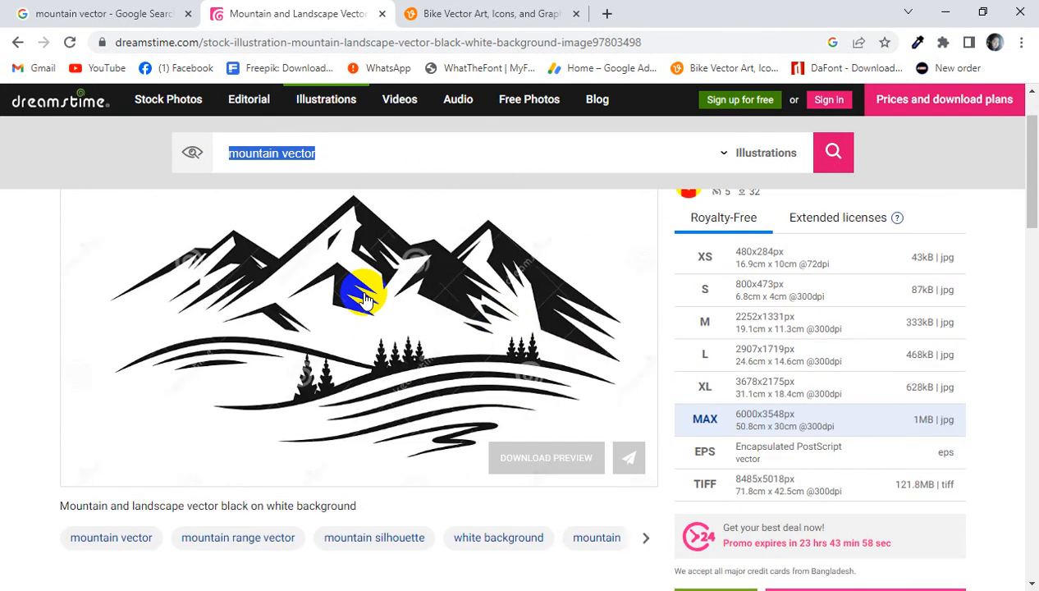
pyautogui.rightClick(362, 233)
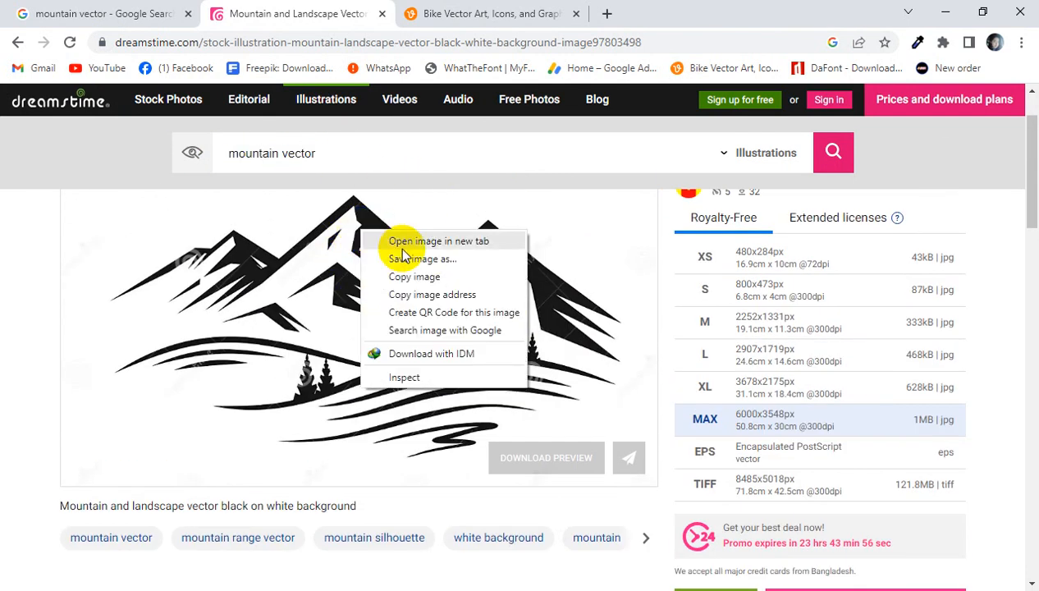
pyautogui.click(416, 278)
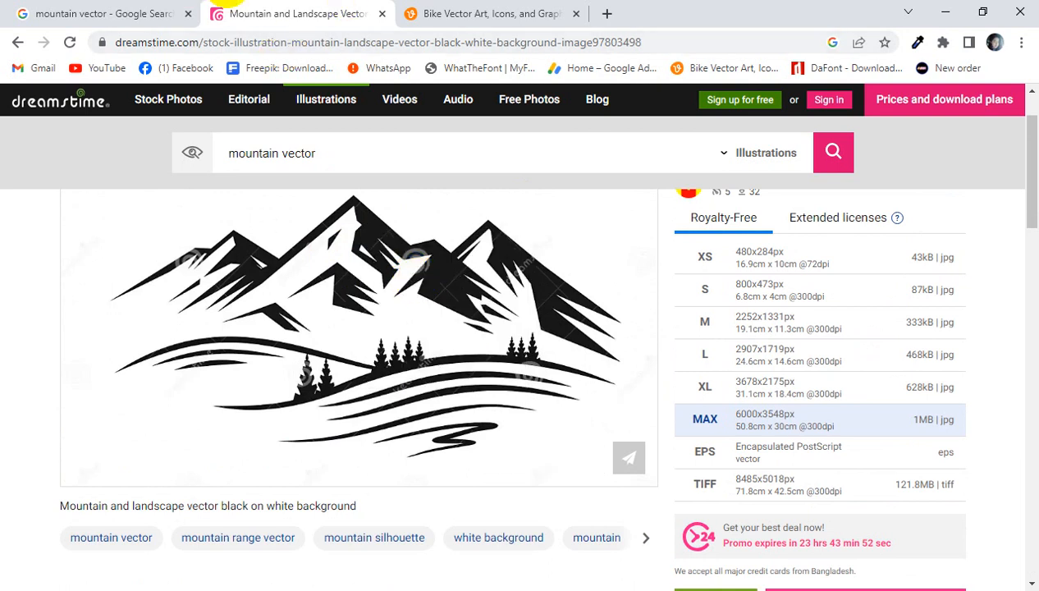
# Paste the mountain image into the Illustrator document, move it below the black circle and enlarge it to about 18.8 by 11.1 in.
pyautogui.click(228, 0)
pyautogui.hotkey('ctrl', 'v')
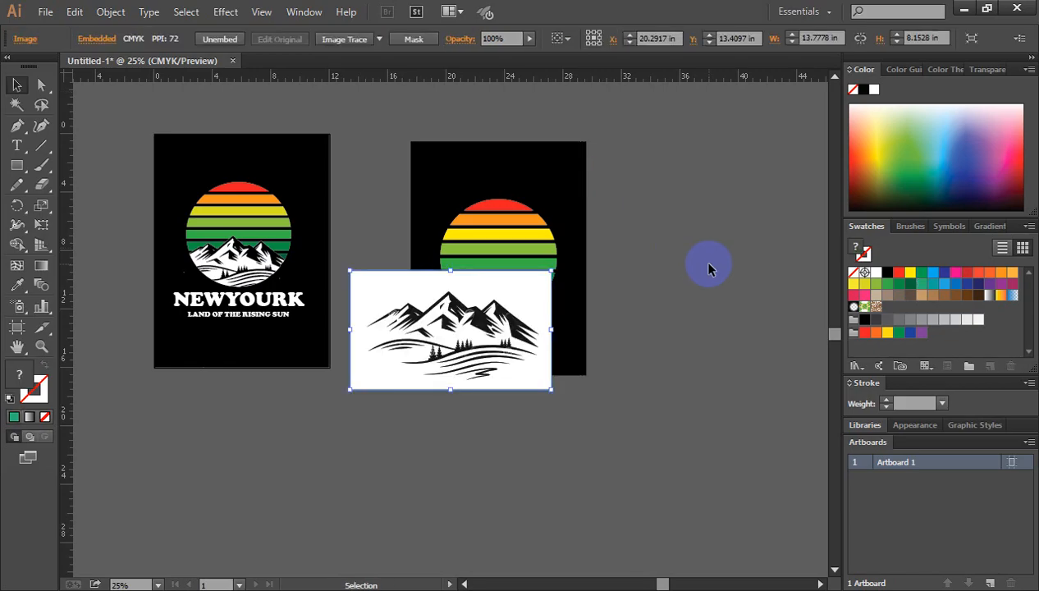
pyautogui.hotkey('ctrl', '-')
pyautogui.moveTo(715, 275); pyautogui.dragTo(628, 258)
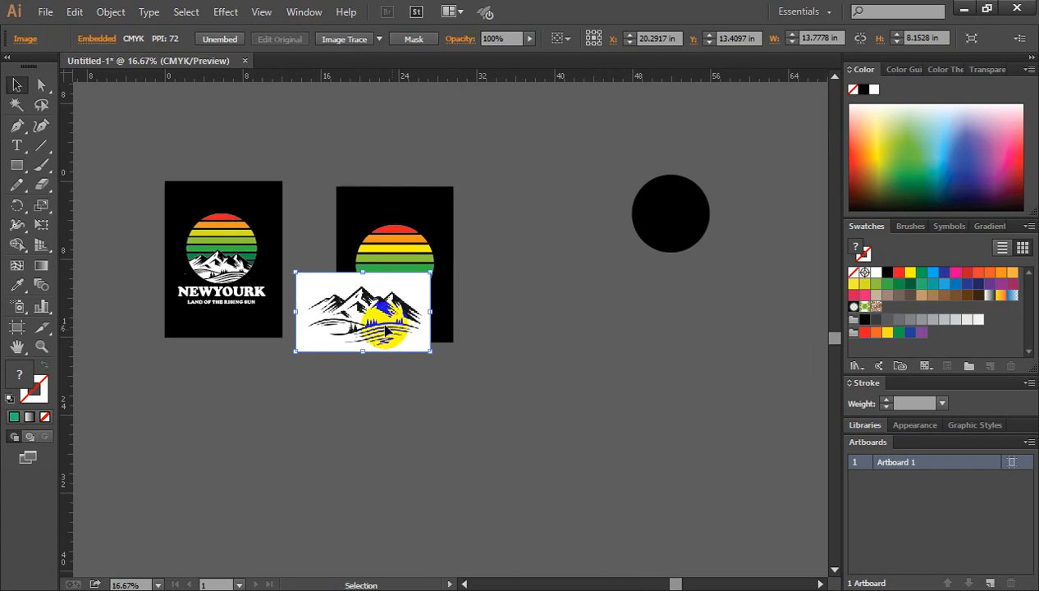
pyautogui.moveTo(394, 325); pyautogui.dragTo(631, 372)
pyautogui.moveTo(587, 343)
pyautogui.mouseDown()
pyautogui.moveTo(633, 357)
pyautogui.moveTo(580, 360)
pyautogui.moveTo(589, 332)
pyautogui.mouseUp()
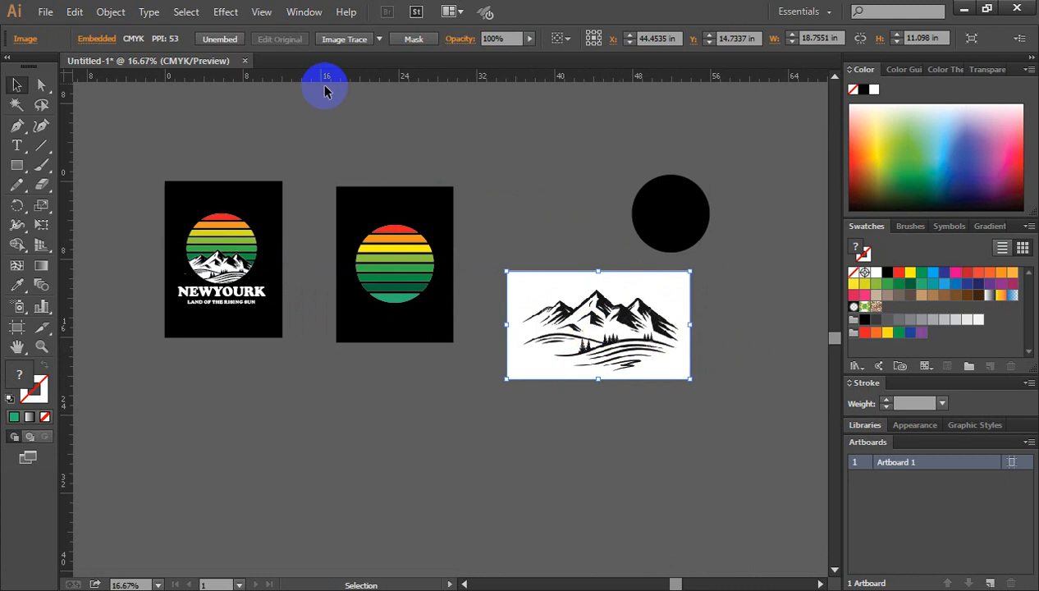
# Convert the mountain image to vector shapes with Image Trace and Expand, and ungroup the result.
pyautogui.click(343, 41)
pyautogui.click(384, 45)
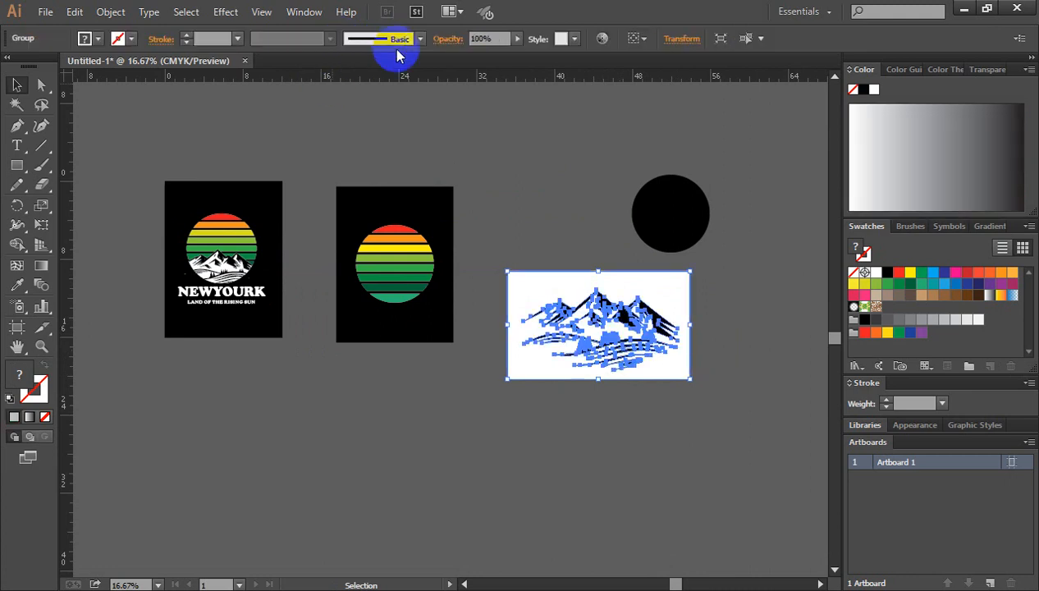
pyautogui.rightClick(536, 283)
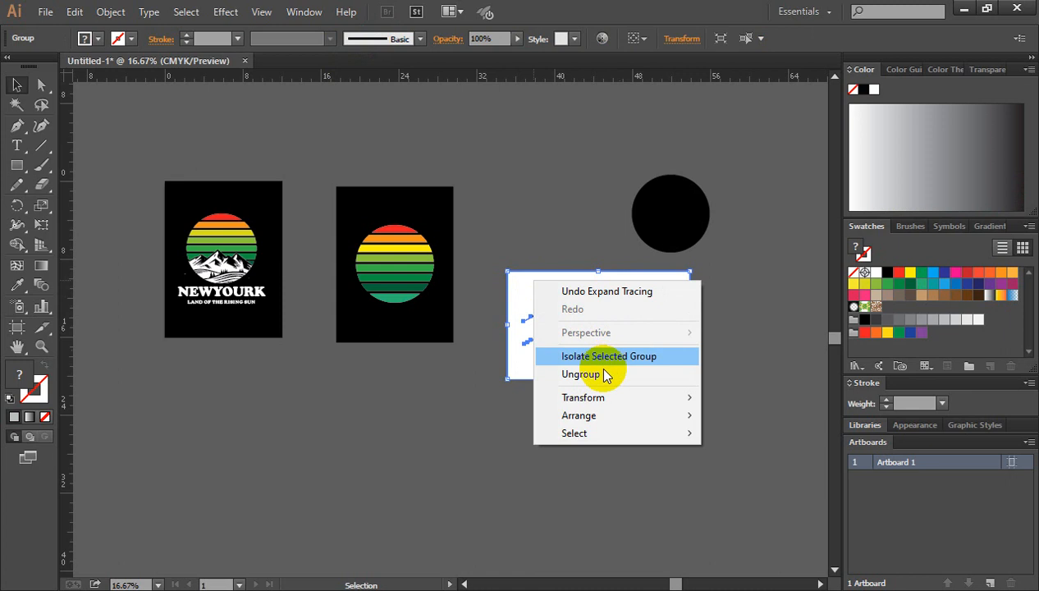
pyautogui.click(598, 375)
# Delete the white background shape behind the traced mountains.
pyautogui.click(528, 163)
pyautogui.click(535, 288)
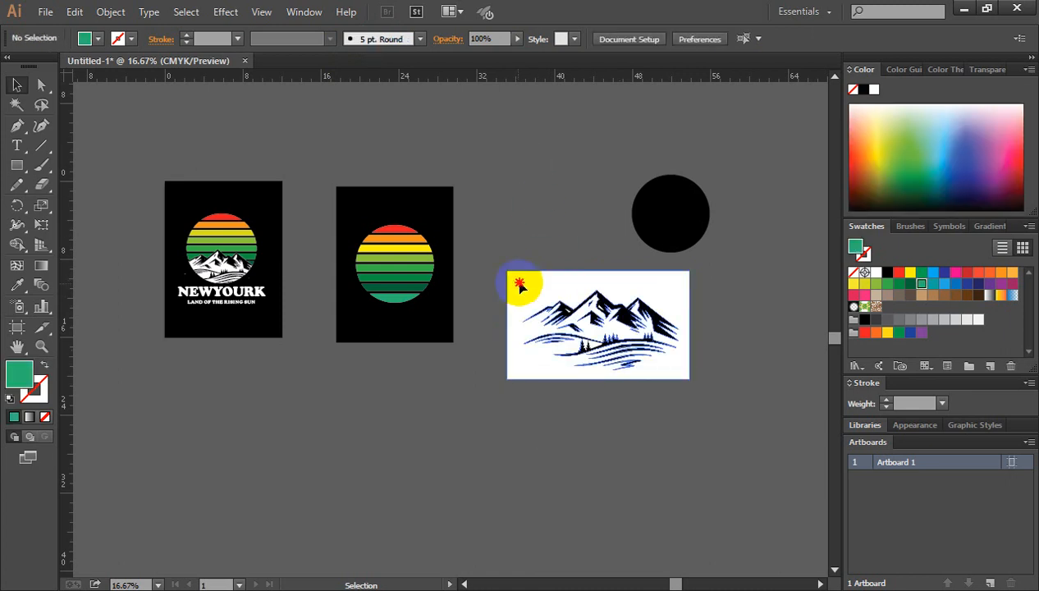
pyautogui.press('Delete')
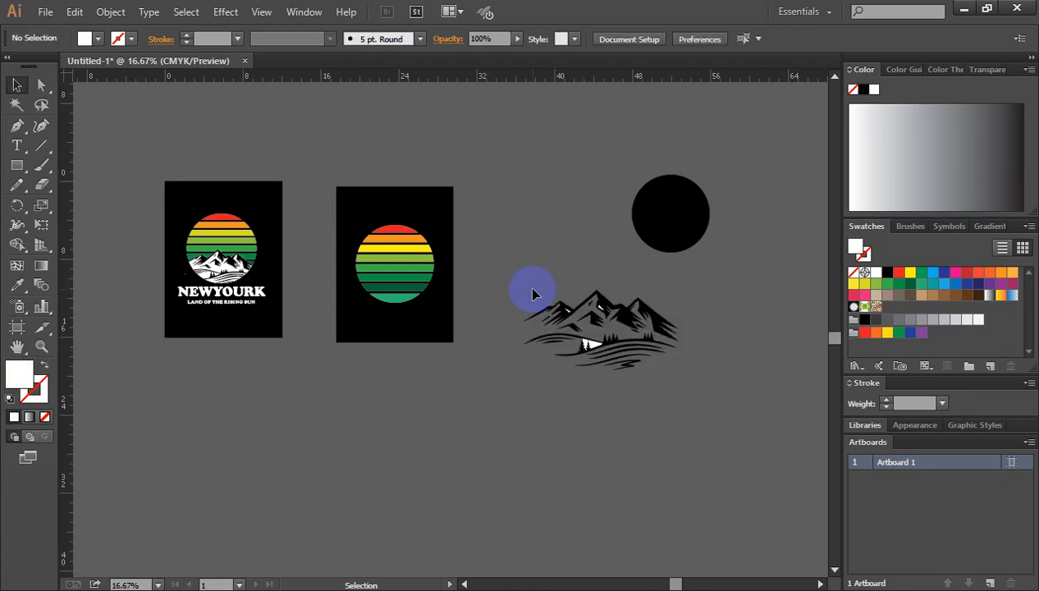
# Select the leftover white fragments inside the mountain artwork with the Magic Wand and delete them.
pyautogui.hotkey('ctrl', 'space')
pyautogui.click(598, 334)
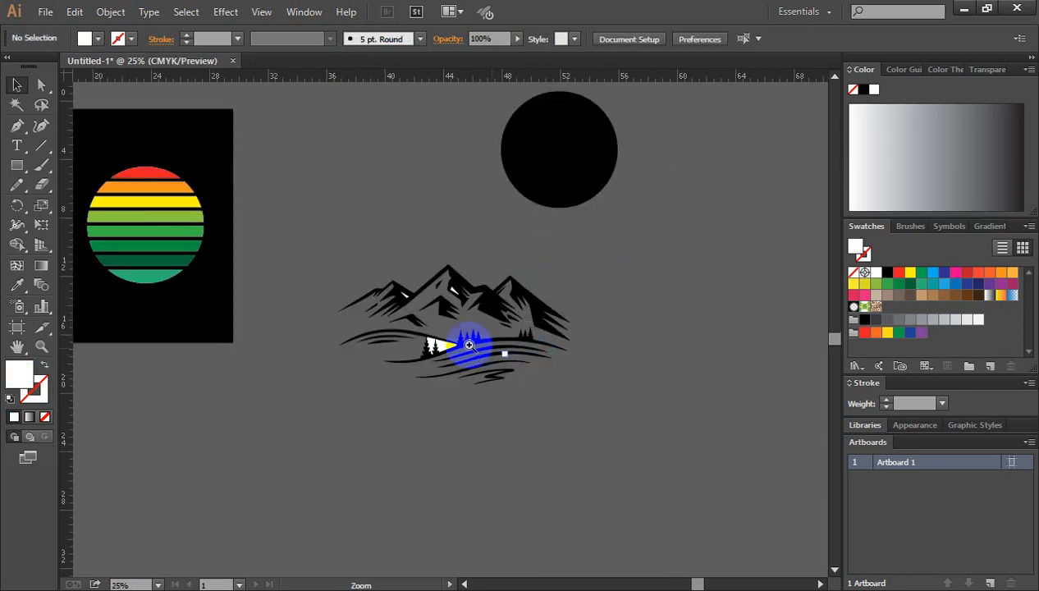
pyautogui.click(468, 345)
pyautogui.press('space')
pyautogui.moveTo(413, 335); pyautogui.dragTo(612, 306)
pyautogui.moveTo(595, 252); pyautogui.dragTo(605, 251)
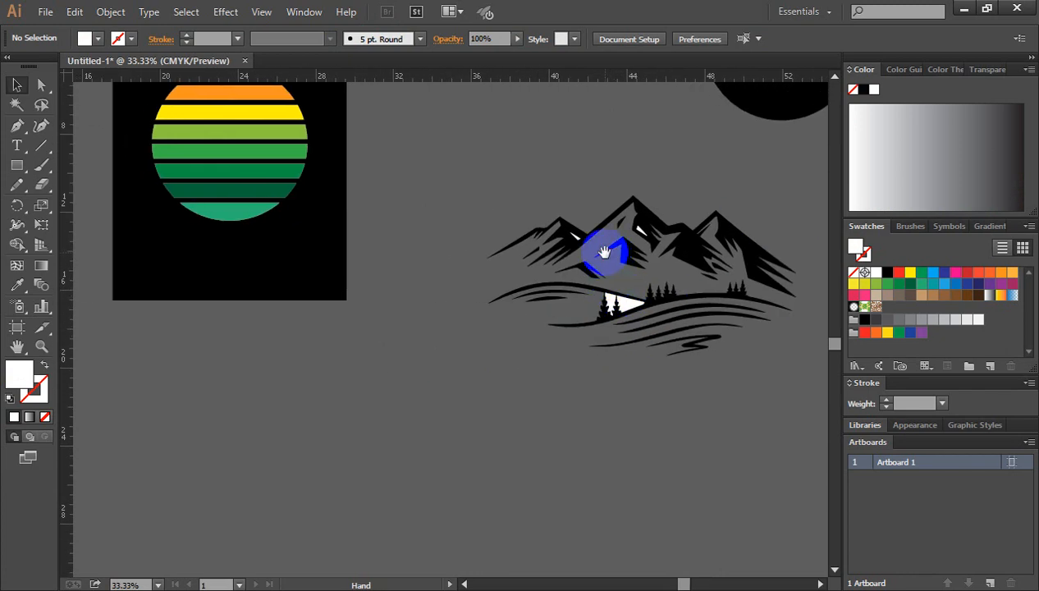
pyautogui.click(17, 86)
pyautogui.click(16, 107)
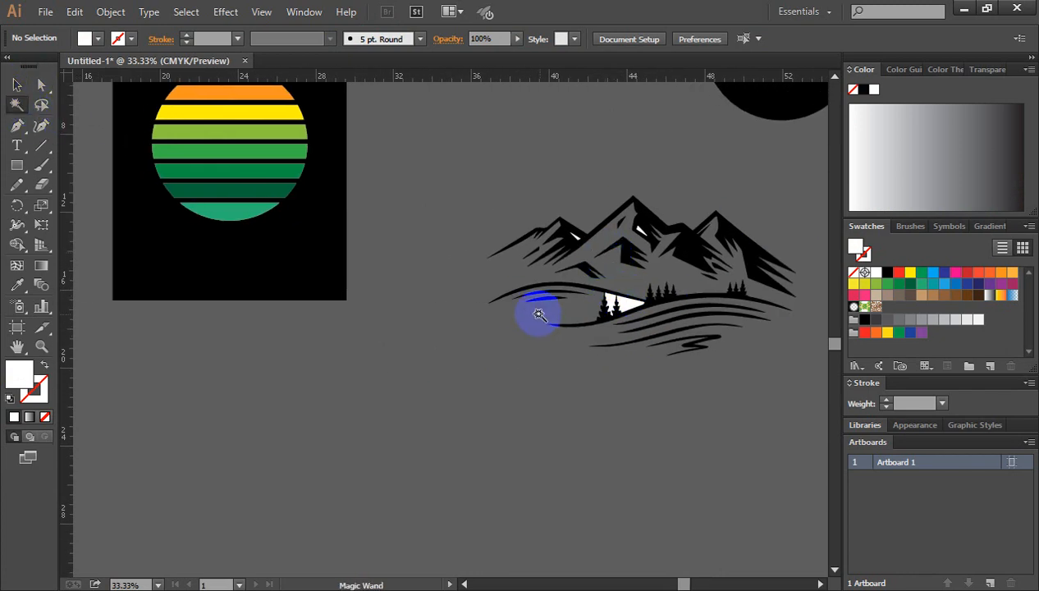
pyautogui.click(539, 309)
pyautogui.click(621, 302)
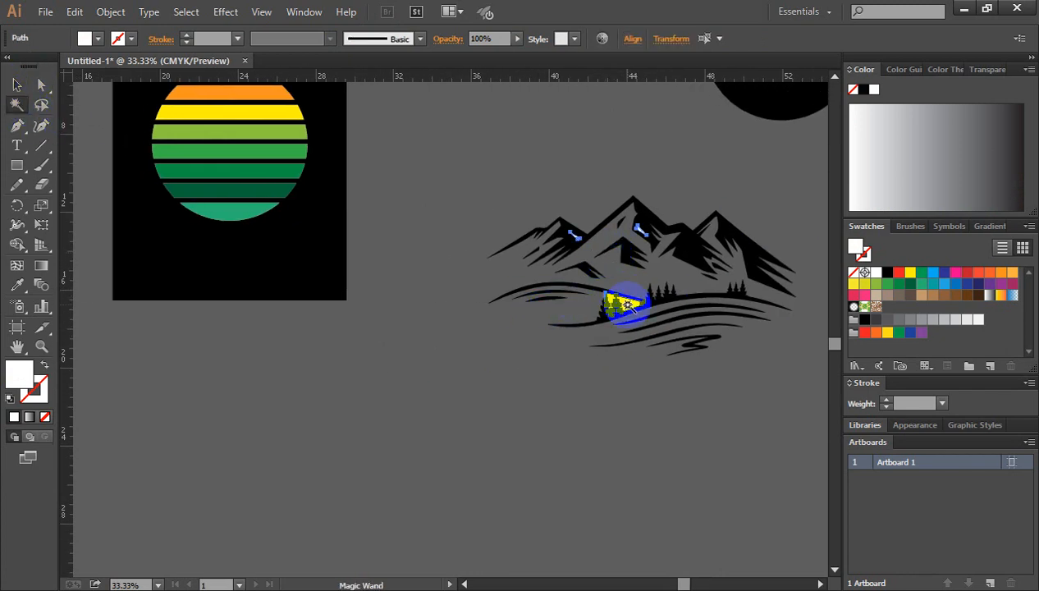
pyautogui.press('Delete')
pyautogui.click(16, 85)
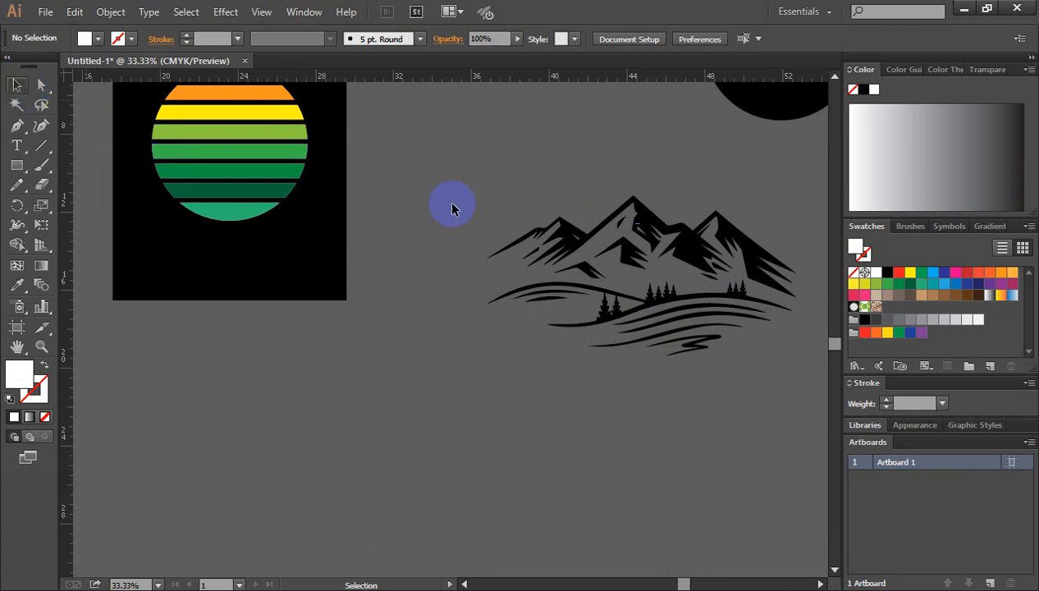
# Draw a white-filled rectangle without a stroke over the mountain artwork, slightly larger than it on every side.
pyautogui.hotkey('ctrl', '-')
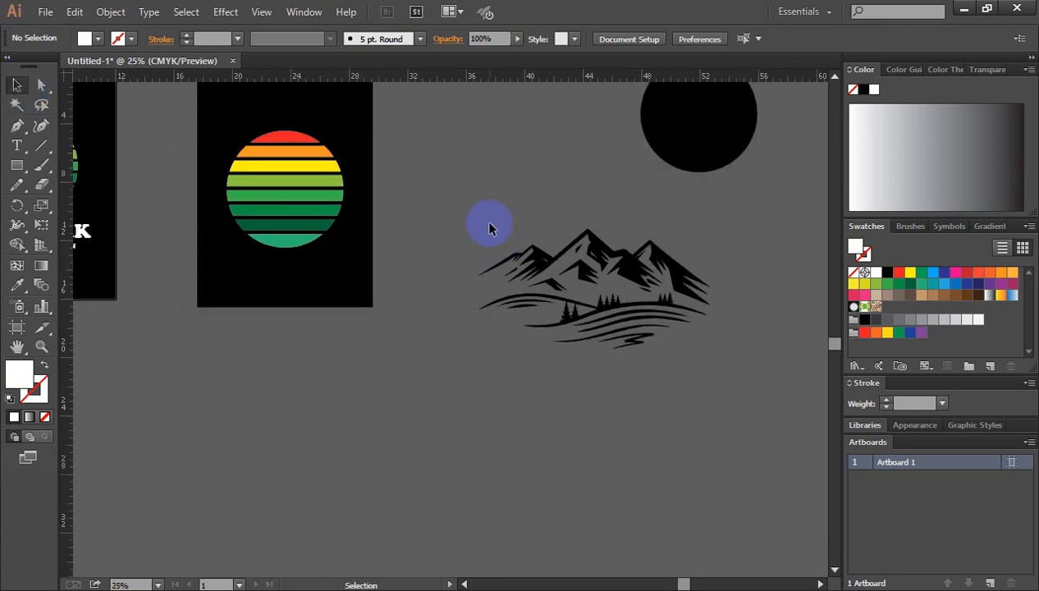
pyautogui.moveTo(764, 396); pyautogui.dragTo(766, 395)
pyautogui.click(770, 300)
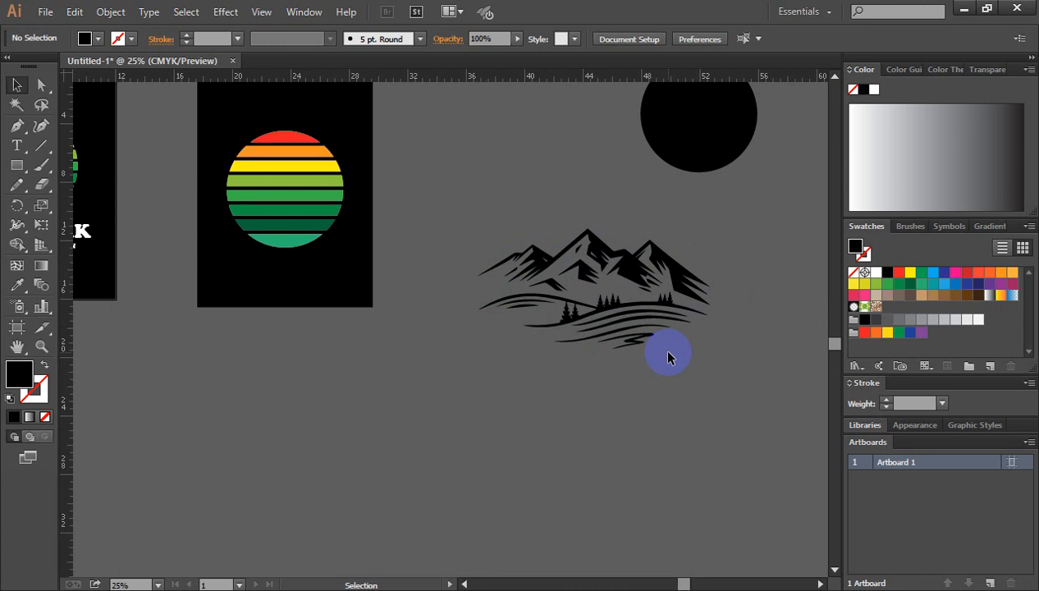
pyautogui.scroll(-2, 726, 313)
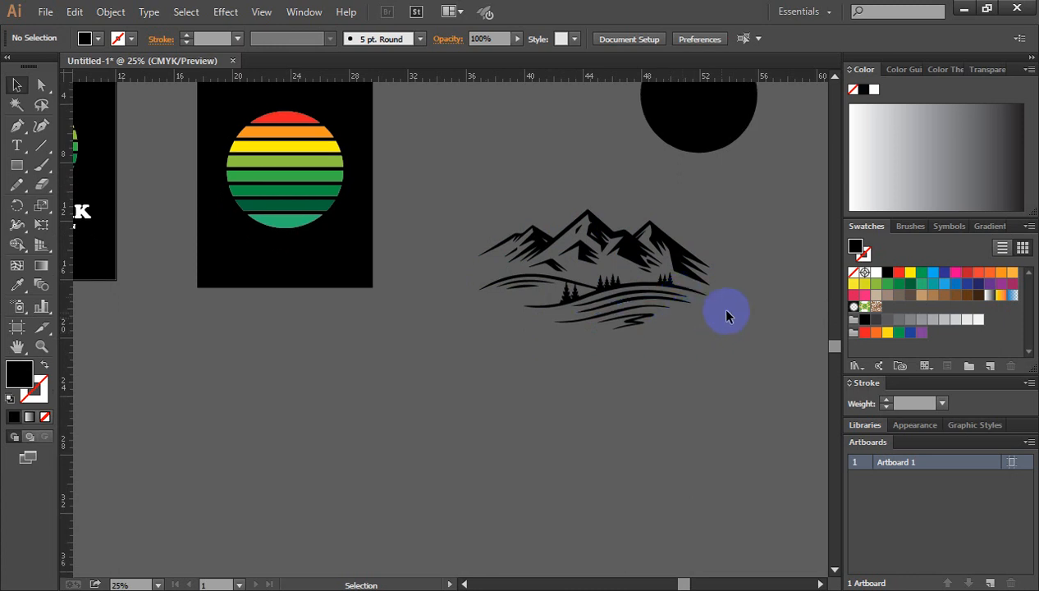
pyautogui.click(17, 164)
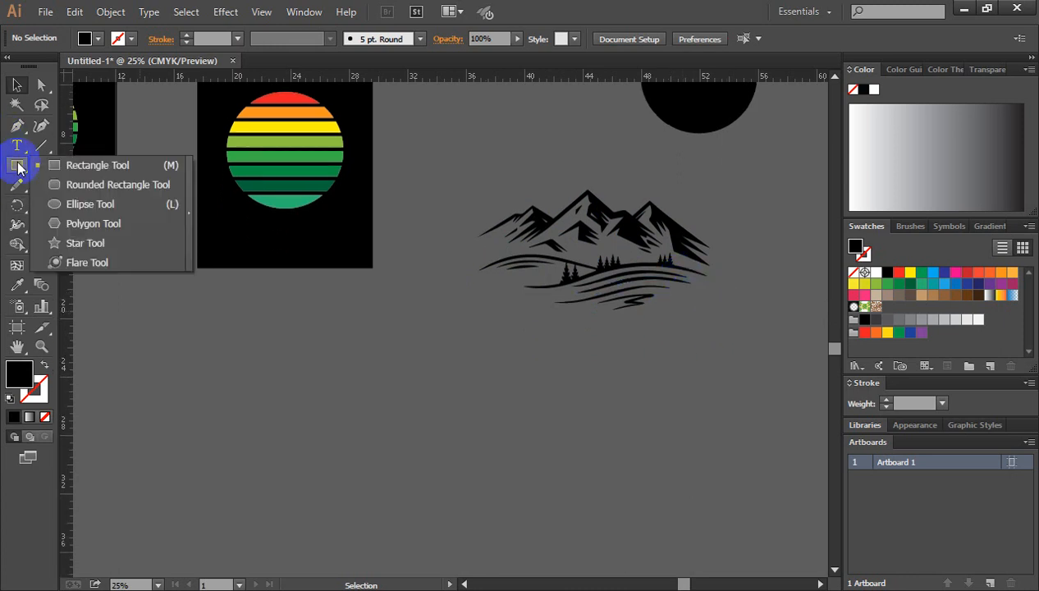
pyautogui.click(97, 167)
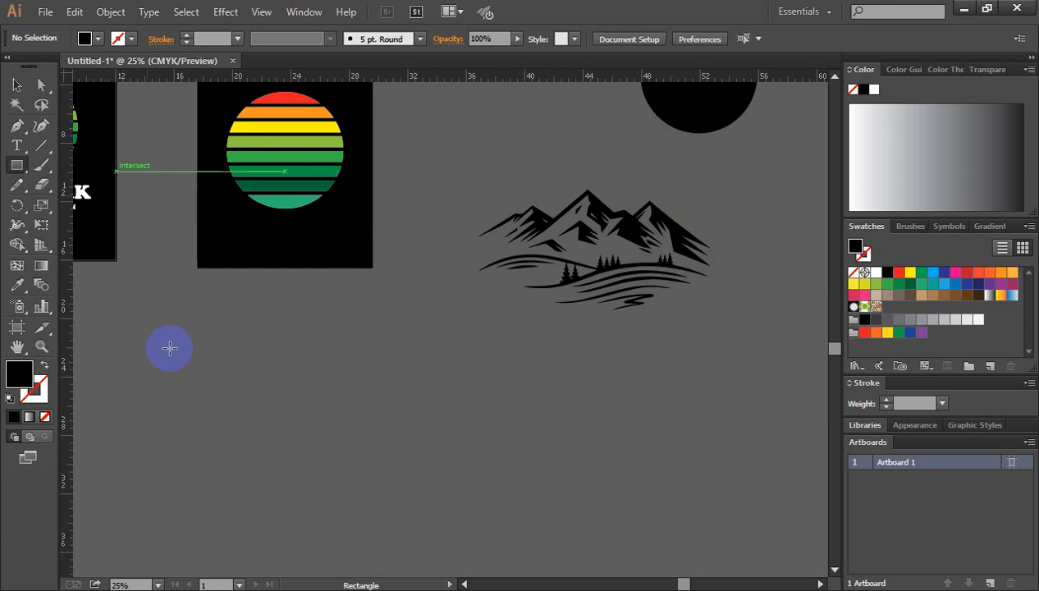
pyautogui.click(877, 273)
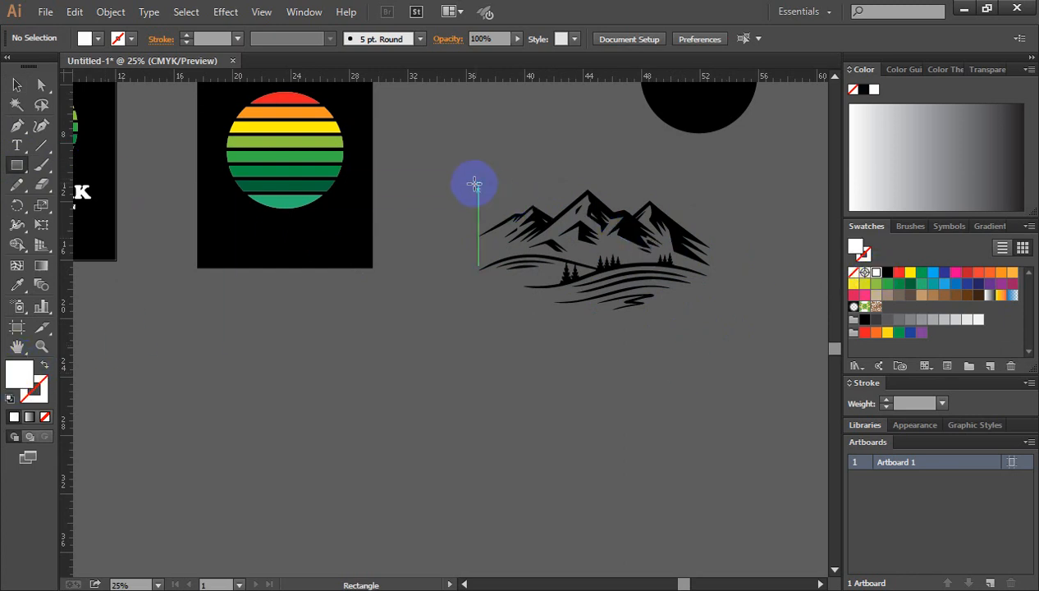
pyautogui.moveTo(475, 179); pyautogui.dragTo(721, 341)
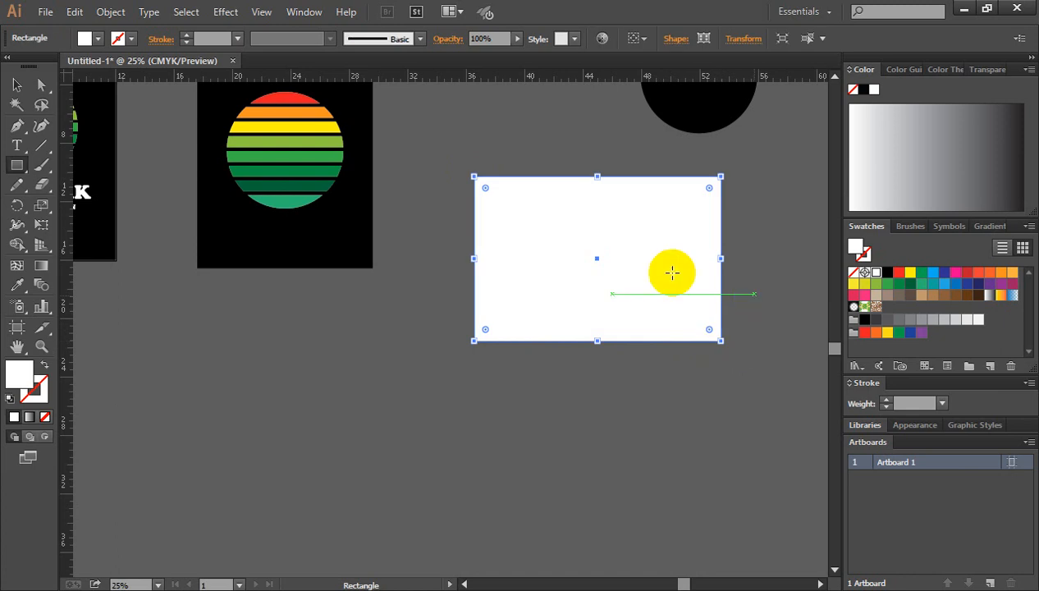
# Send the white rectangle to the back so it lies behind the black mountain artwork.
pyautogui.click(16, 85)
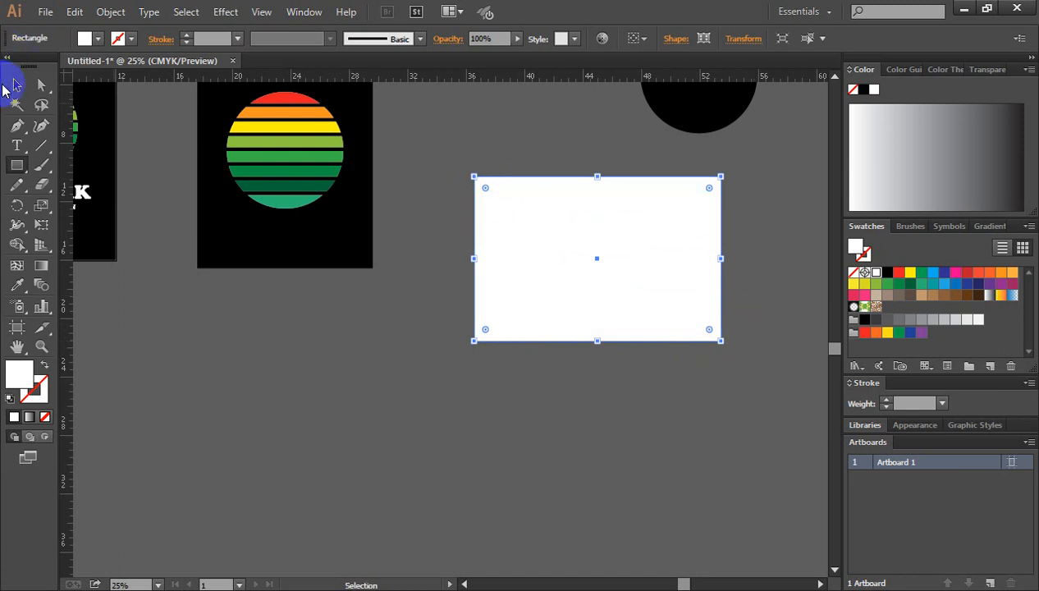
pyautogui.rightClick(484, 210)
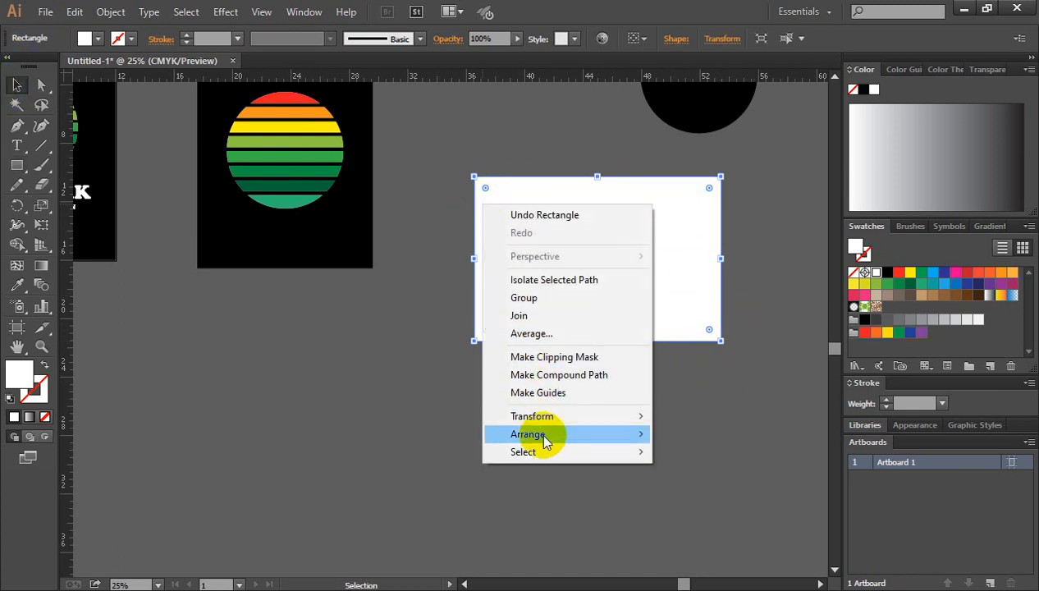
pyautogui.moveTo(587, 439)
pyautogui.click(715, 487)
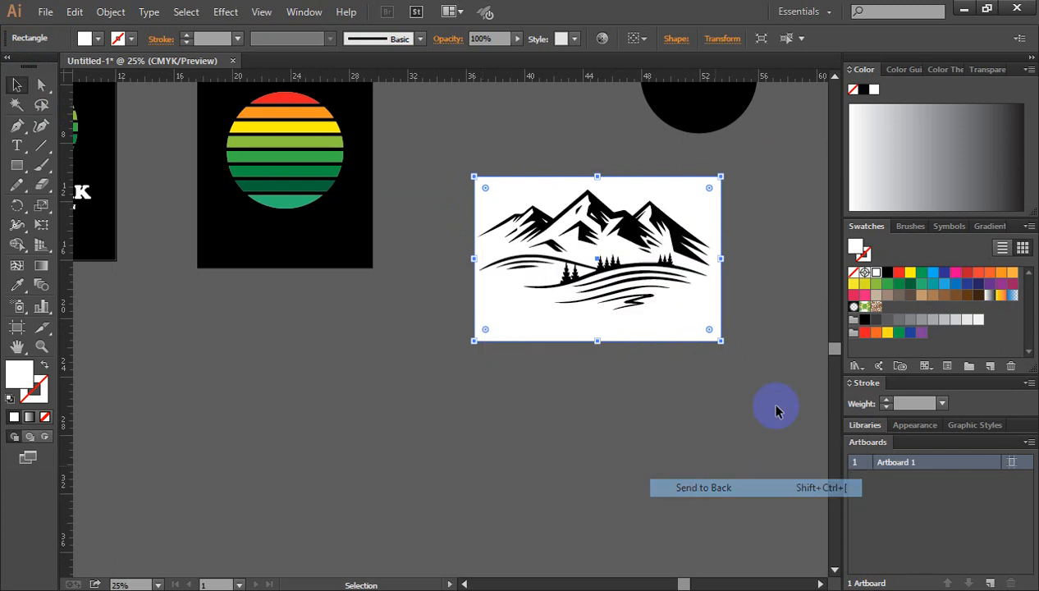
pyautogui.click(767, 353)
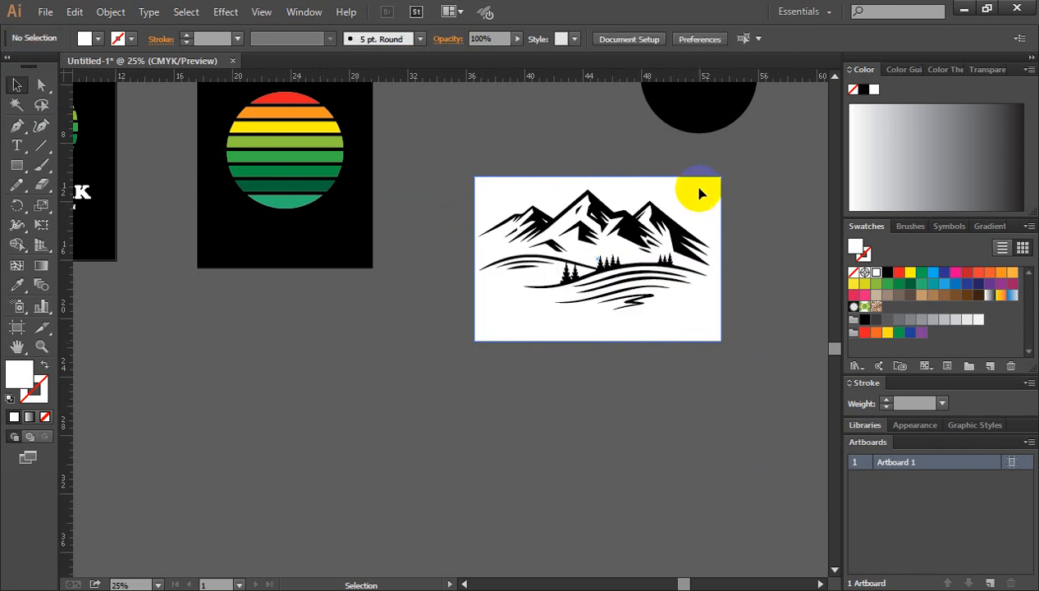
pyautogui.click(701, 194)
pyautogui.click(767, 281)
# Trace the sides and lower edge of the mountain artwork with the Pencil tool, from the right slope under the wavy lines to the left slope.
pyautogui.keyDown('ctrl'); pyautogui.click(591, 309); pyautogui.keyUp('ctrl')
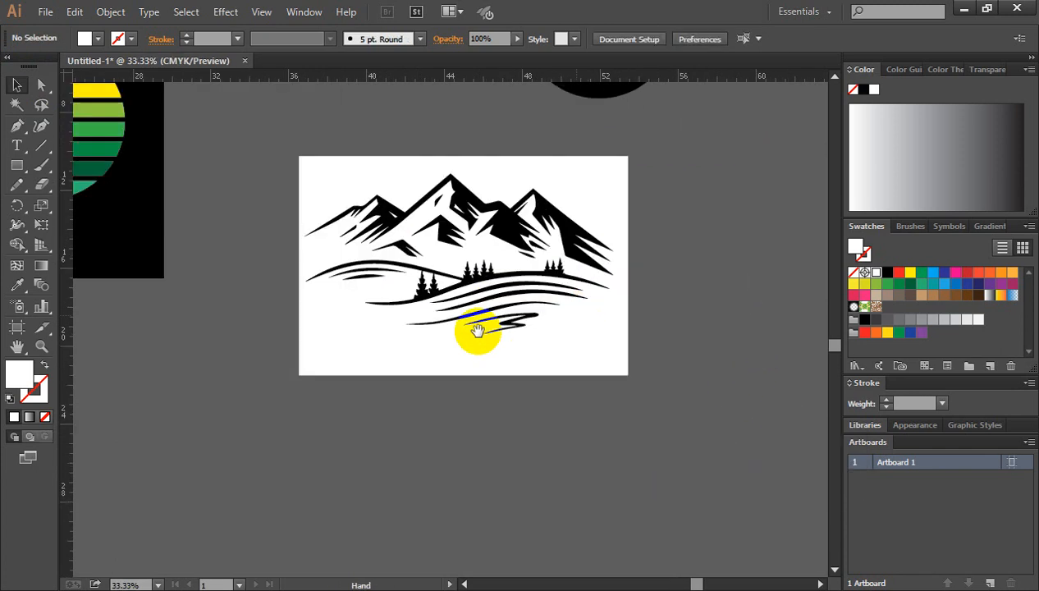
pyautogui.moveTo(478, 329); pyautogui.dragTo(497, 323)
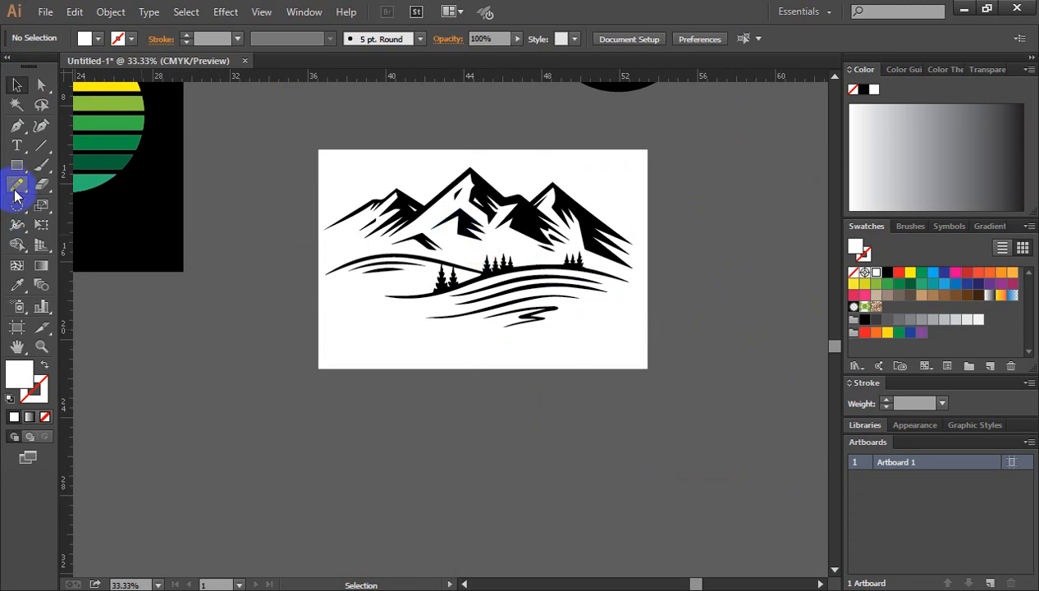
pyautogui.moveTo(16, 195)
pyautogui.mouseDown()
pyautogui.moveTo(42, 200)
pyautogui.moveTo(91, 184)
pyautogui.mouseUp()
pyautogui.scroll(-2, 596, 269)
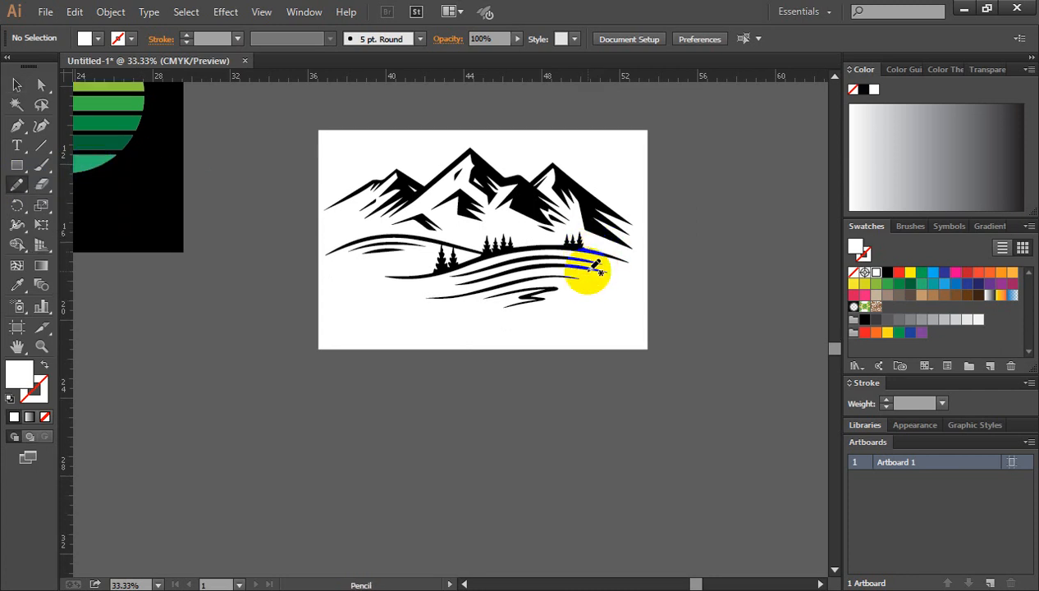
pyautogui.scroll(-2, 597, 269)
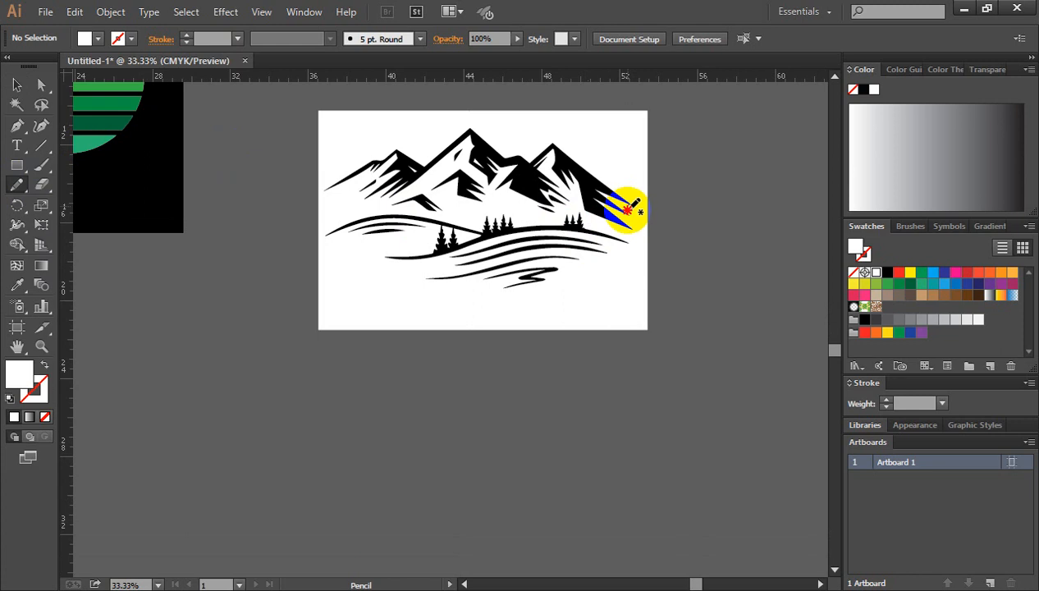
pyautogui.moveTo(627, 238)
pyautogui.mouseDown()
pyautogui.moveTo(557, 276)
pyautogui.moveTo(439, 278)
pyautogui.moveTo(331, 235)
pyautogui.moveTo(338, 204)
pyautogui.moveTo(327, 187)
pyautogui.mouseUp()
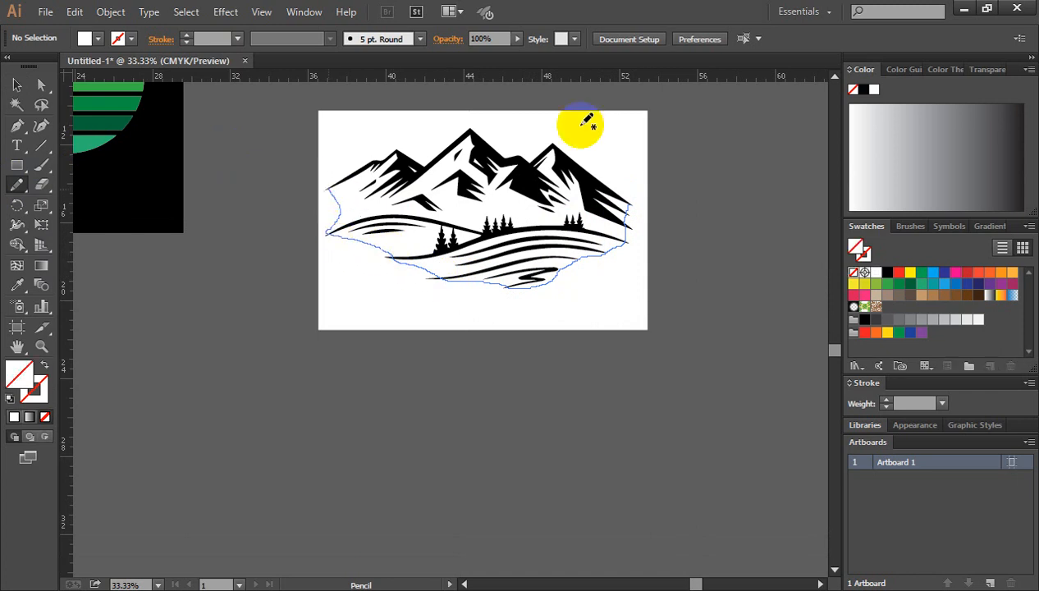
pyautogui.click(17, 85)
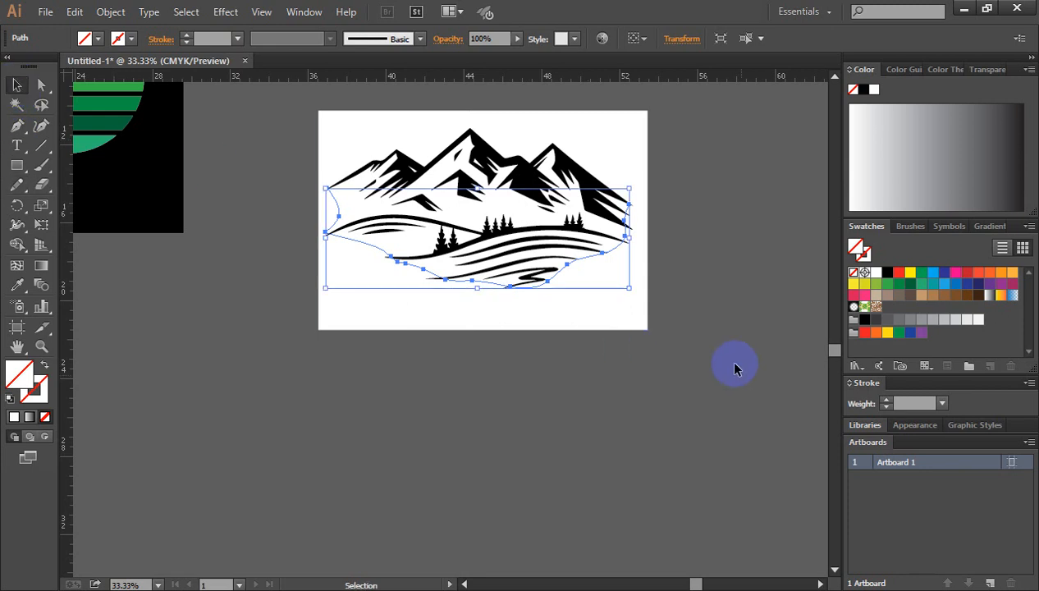
# Try to cut away the white rectangle outside the traced mountain outline with the Shape Builder.
pyautogui.moveTo(664, 375); pyautogui.dragTo(322, 142)
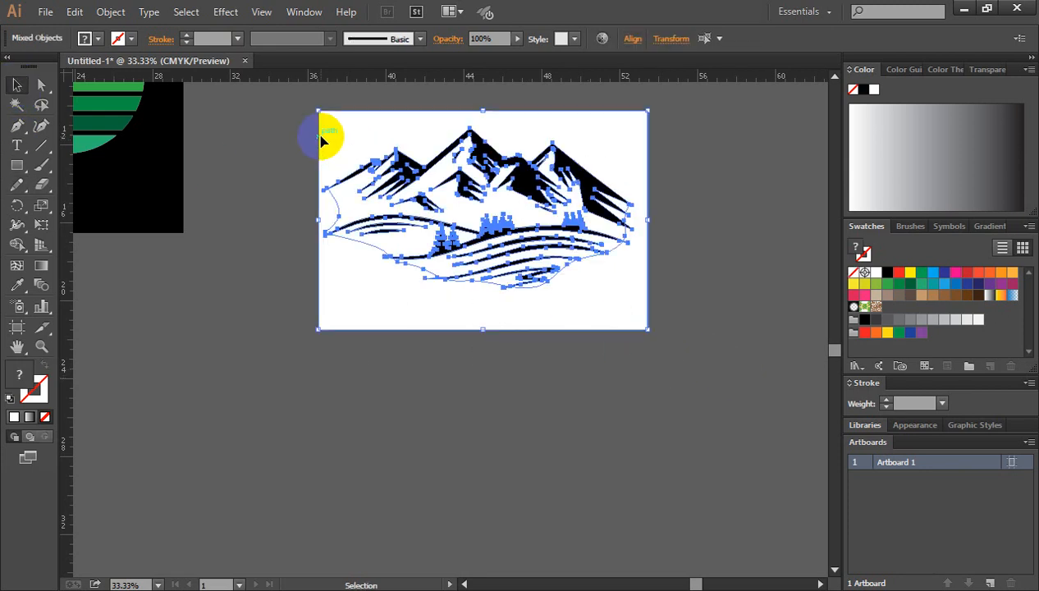
pyautogui.click(18, 247)
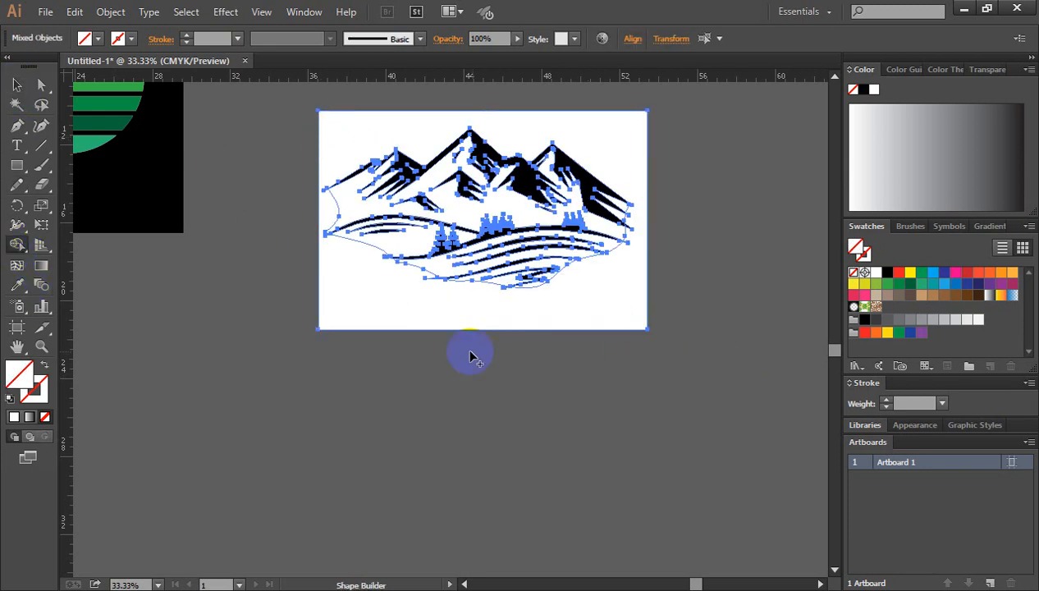
pyautogui.keyDown('alt'); pyautogui.click(398, 319); pyautogui.keyUp('alt')
pyautogui.click(15, 87)
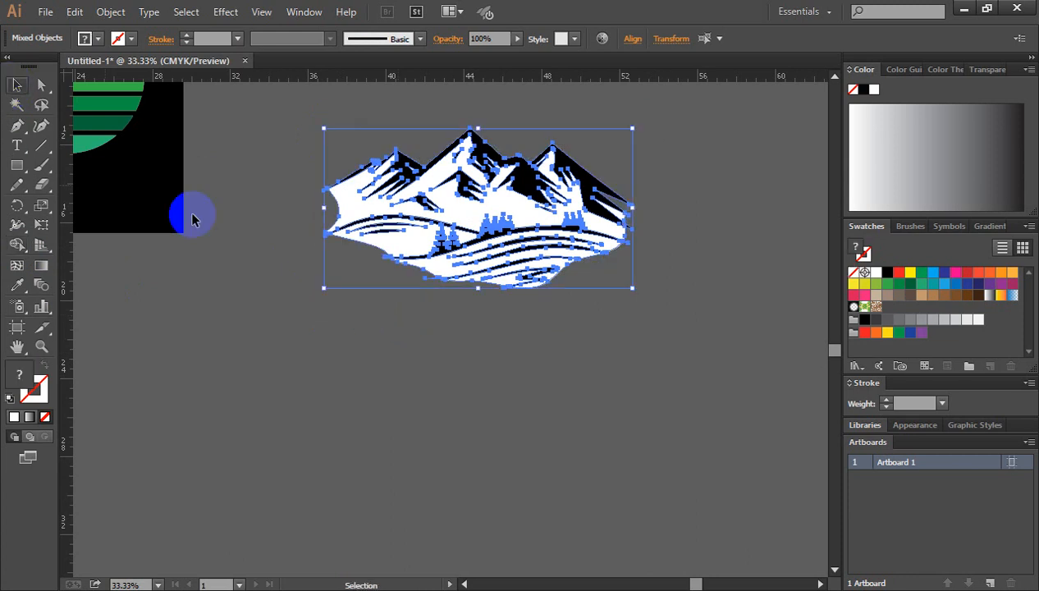
pyautogui.click(314, 302)
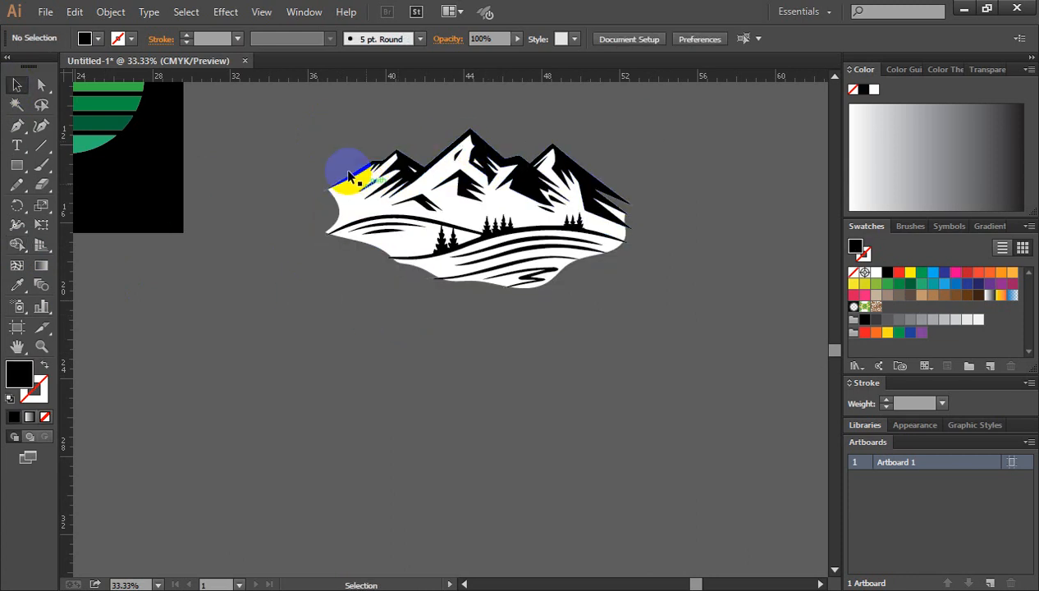
pyautogui.moveTo(604, 378); pyautogui.dragTo(699, 387)
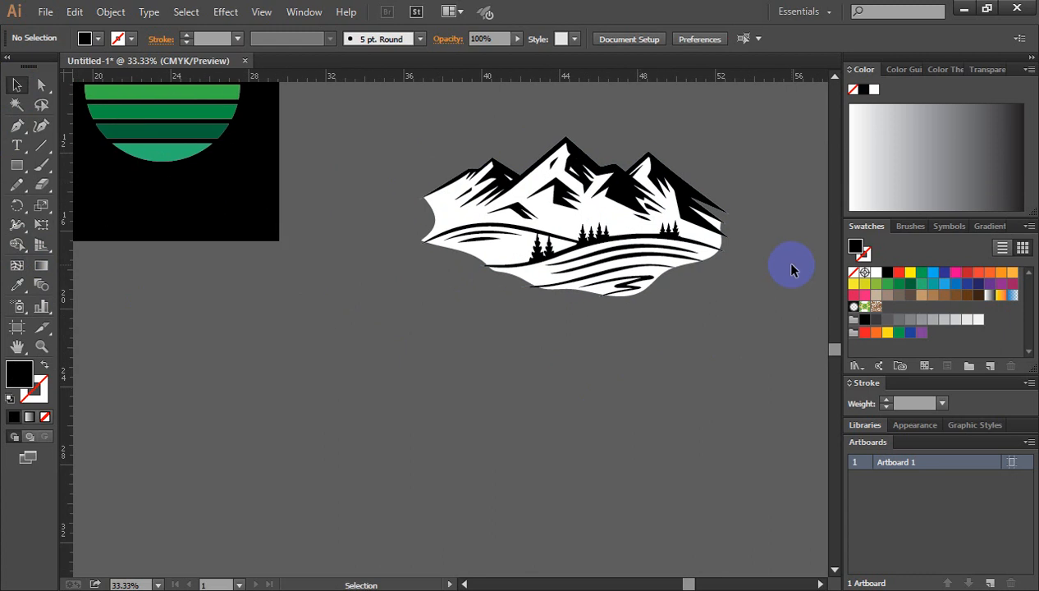
pyautogui.keyDown('ctrl'); pyautogui.click(690, 246); pyautogui.keyUp('ctrl')
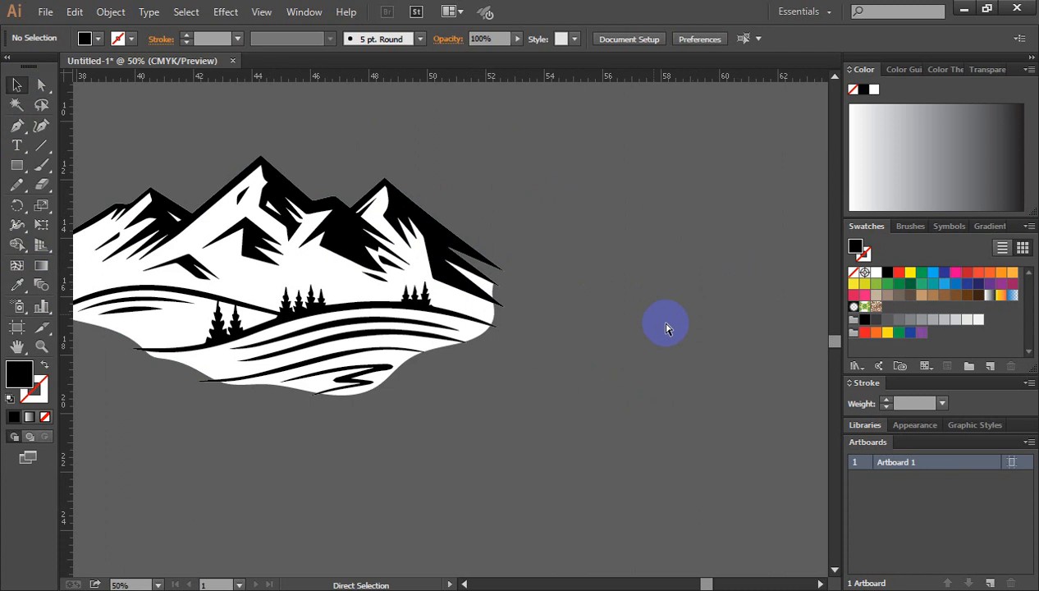
pyautogui.hotkey('ctrl', 'z')
pyautogui.click(658, 315)
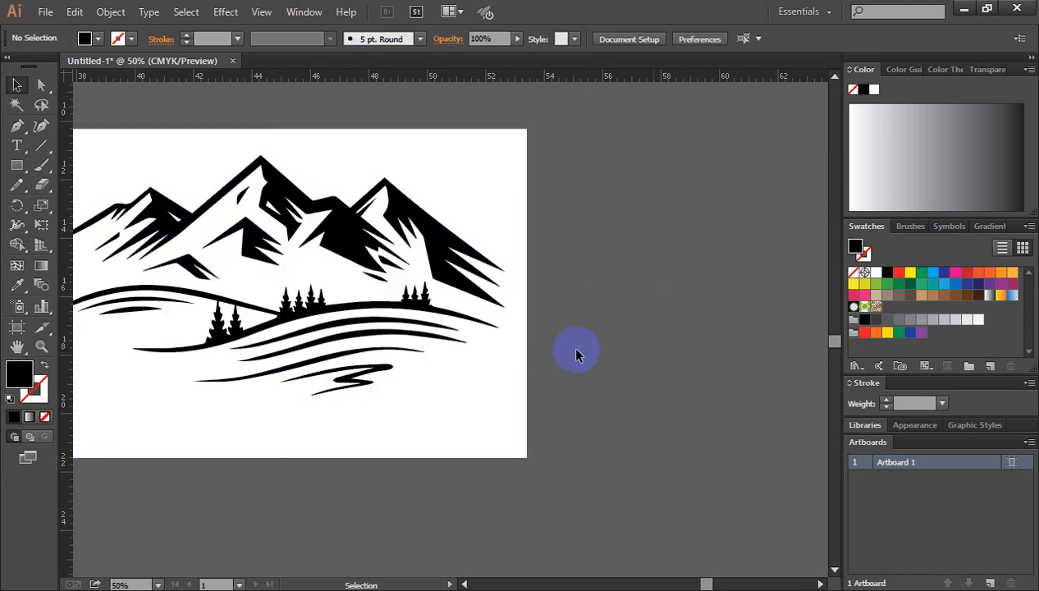
# Move the traced outline's end anchor onto the outer edge of the right mountain slope with Direct Selection.
pyautogui.keyDown('ctrl'); pyautogui.click(489, 308); pyautogui.keyUp('ctrl')
pyautogui.click(460, 289)
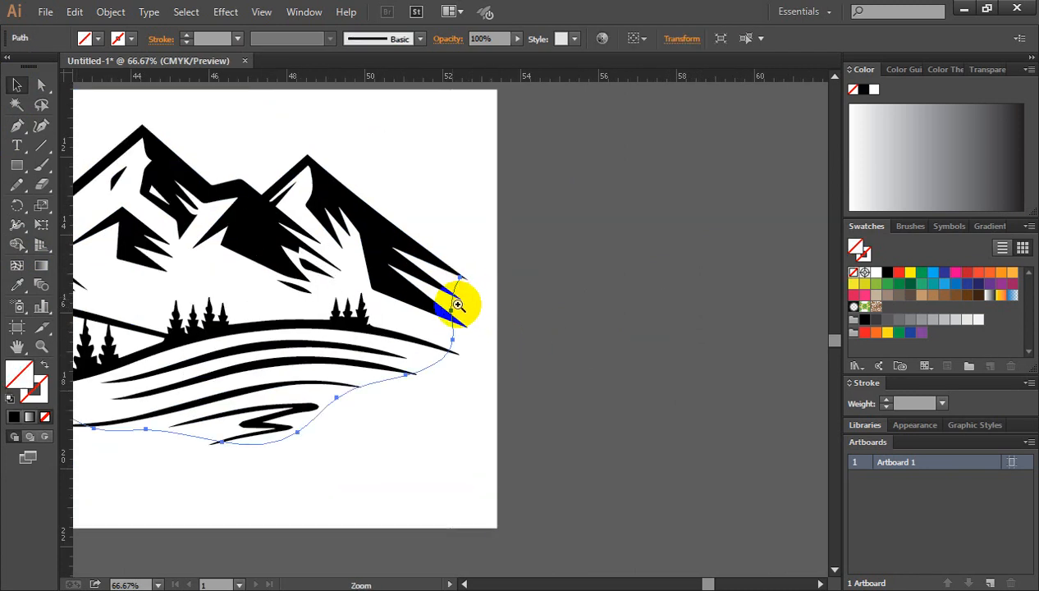
pyautogui.keyDown('ctrl'); pyautogui.click(459, 294); pyautogui.keyUp('ctrl')
pyautogui.keyDown('ctrl'); pyautogui.click(459, 299); pyautogui.keyUp('ctrl')
pyautogui.keyDown('ctrl'); pyautogui.click(458, 305); pyautogui.keyUp('ctrl')
pyautogui.keyDown('ctrl'); pyautogui.click(458, 311); pyautogui.keyUp('ctrl')
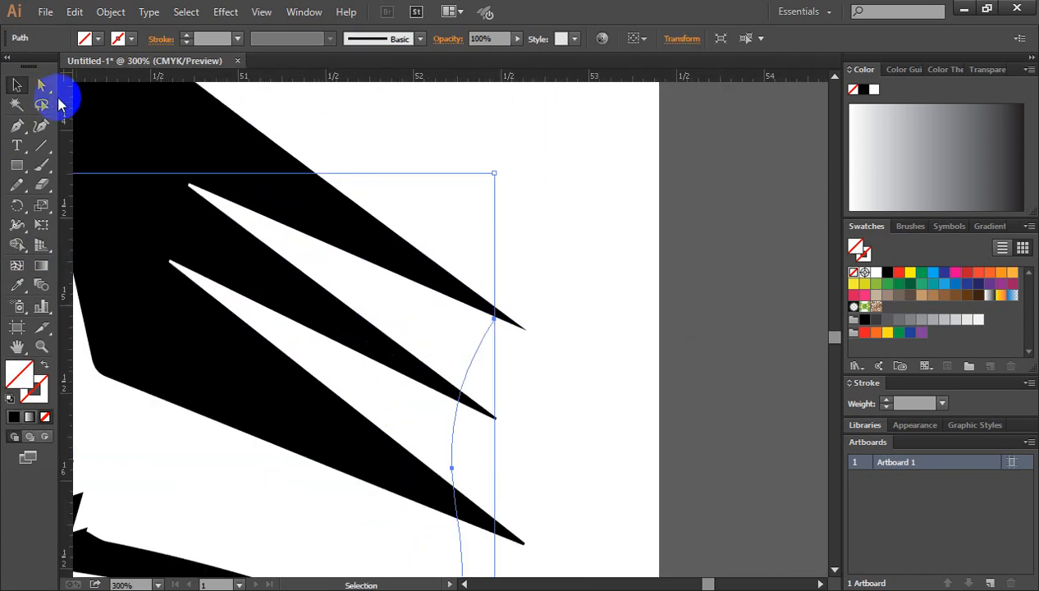
pyautogui.click(43, 85)
pyautogui.click(493, 319)
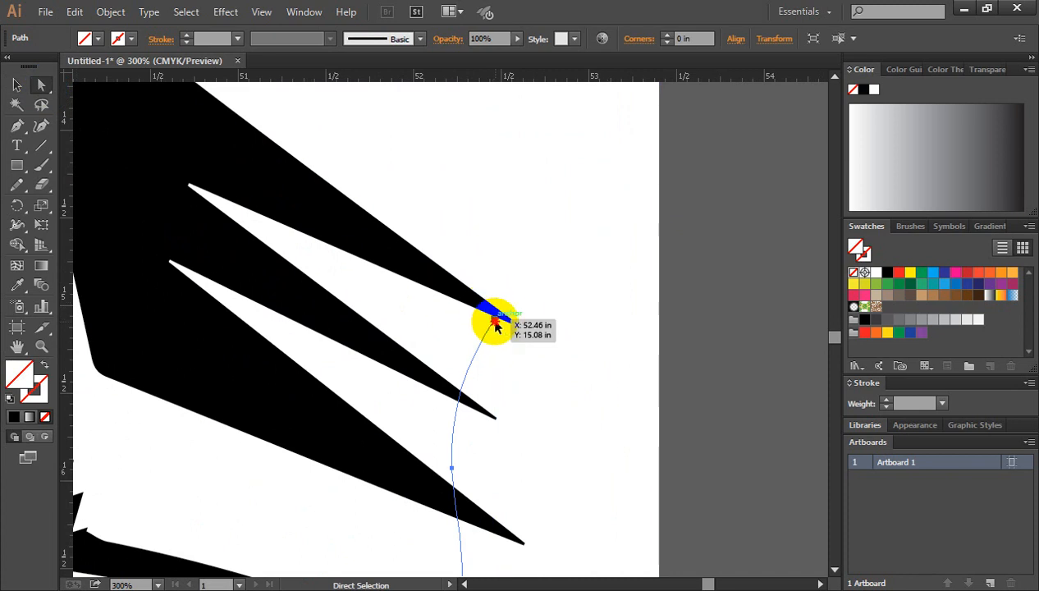
pyautogui.moveTo(495, 322); pyautogui.dragTo(500, 313)
pyautogui.keyDown('ctrl'); pyautogui.click(699, 304); pyautogui.keyUp('ctrl')
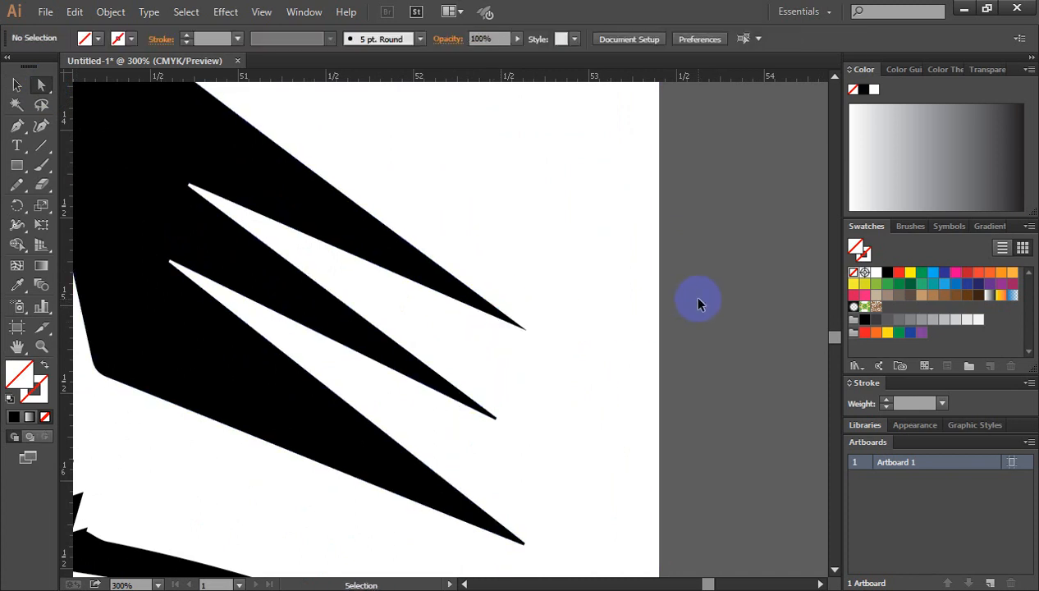
# Select the rectangle, outline and mountain artwork together and remove the white area outside the outline with the Shape Builder.
pyautogui.hotkey('ctrl', '-')
pyautogui.hotkey('ctrl', '-')
pyautogui.hotkey('ctrl', '-')
pyautogui.hotkey('ctrl', '-')
pyautogui.hotkey('ctrl', '-')
pyautogui.hotkey('ctrl', '-')
pyautogui.moveTo(599, 299); pyautogui.dragTo(748, 257)
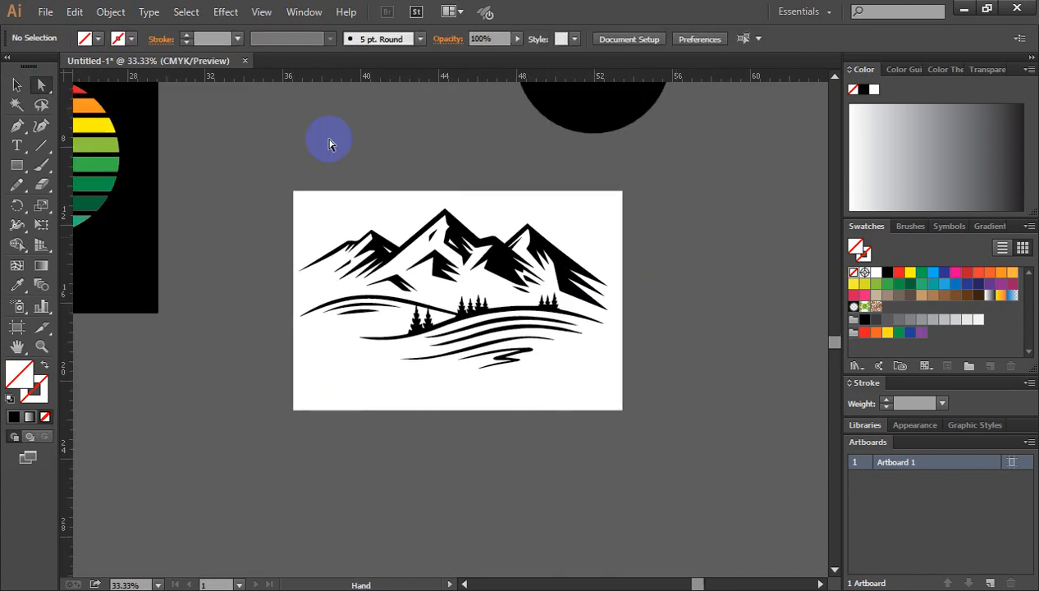
pyautogui.click(16, 85)
pyautogui.moveTo(247, 198); pyautogui.dragTo(648, 383)
pyautogui.click(17, 244)
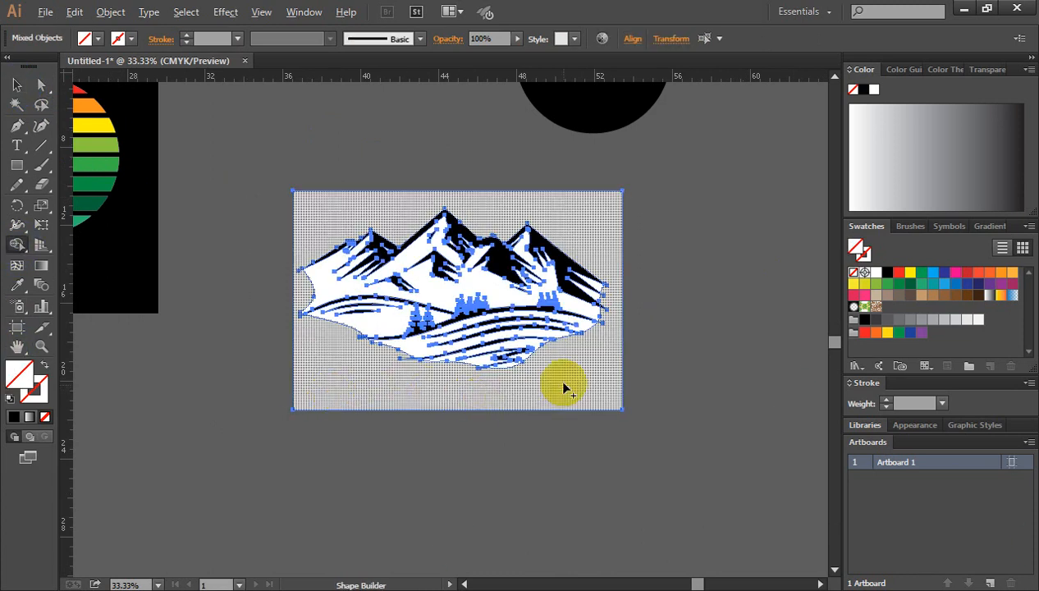
pyautogui.keyDown('alt'); pyautogui.click(565, 388); pyautogui.keyUp('alt')
pyautogui.click(17, 84)
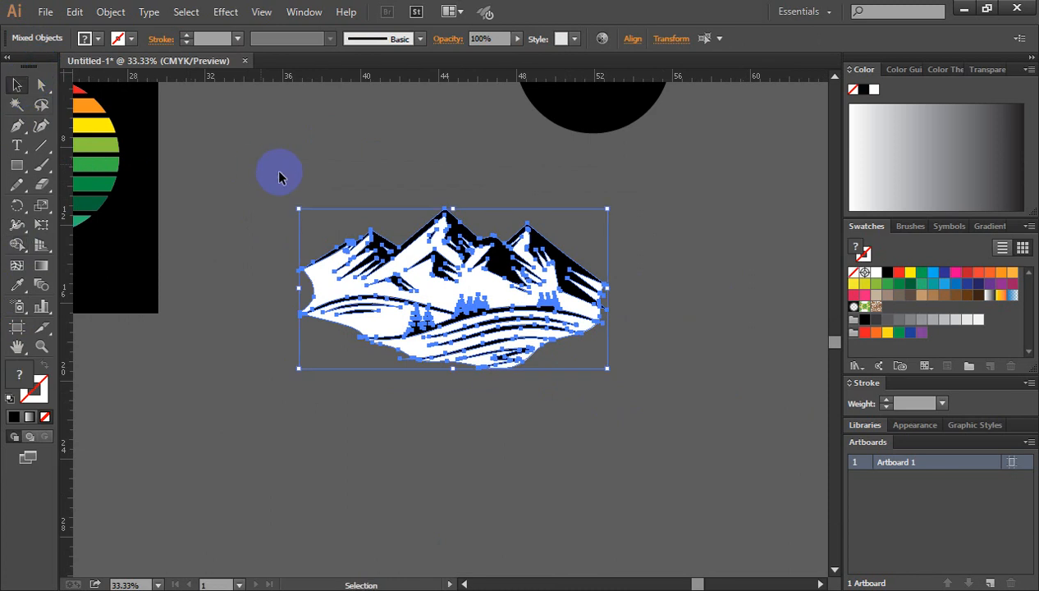
pyautogui.click(281, 177)
# Move the striped sunset circle off the black background to just above the mountain artwork.
pyautogui.moveTo(274, 280); pyautogui.dragTo(412, 251)
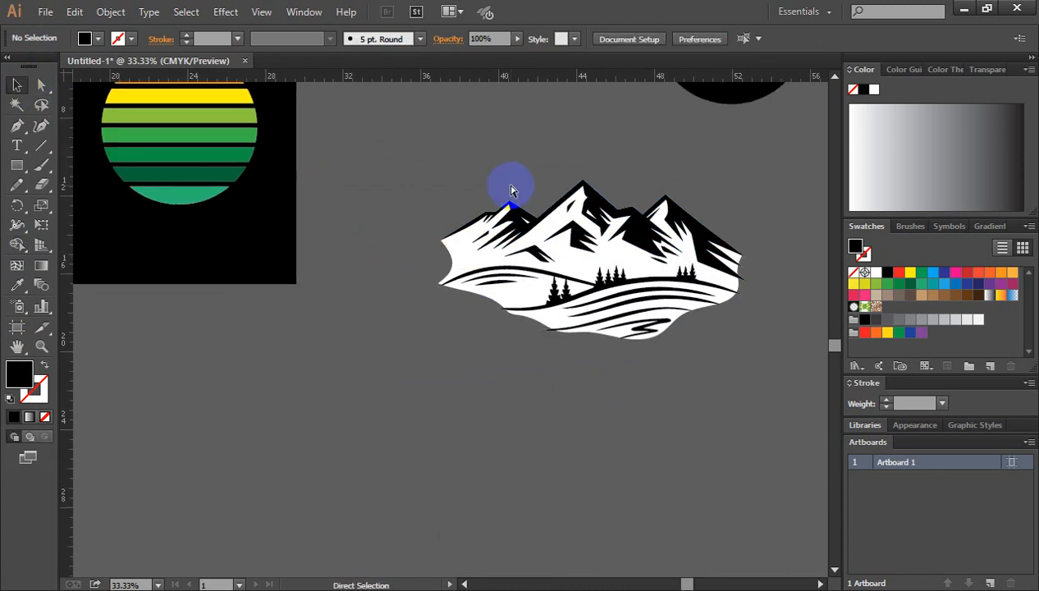
pyautogui.hotkey('ctrl', '-')
pyautogui.click(241, 115)
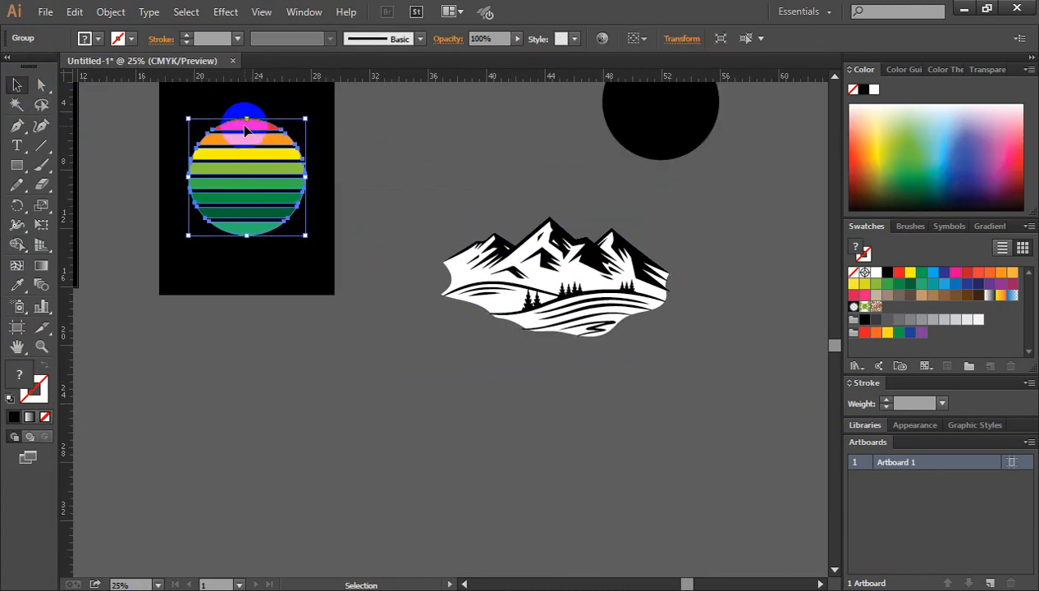
pyautogui.moveTo(245, 131); pyautogui.dragTo(456, 123)
pyautogui.click(650, 352)
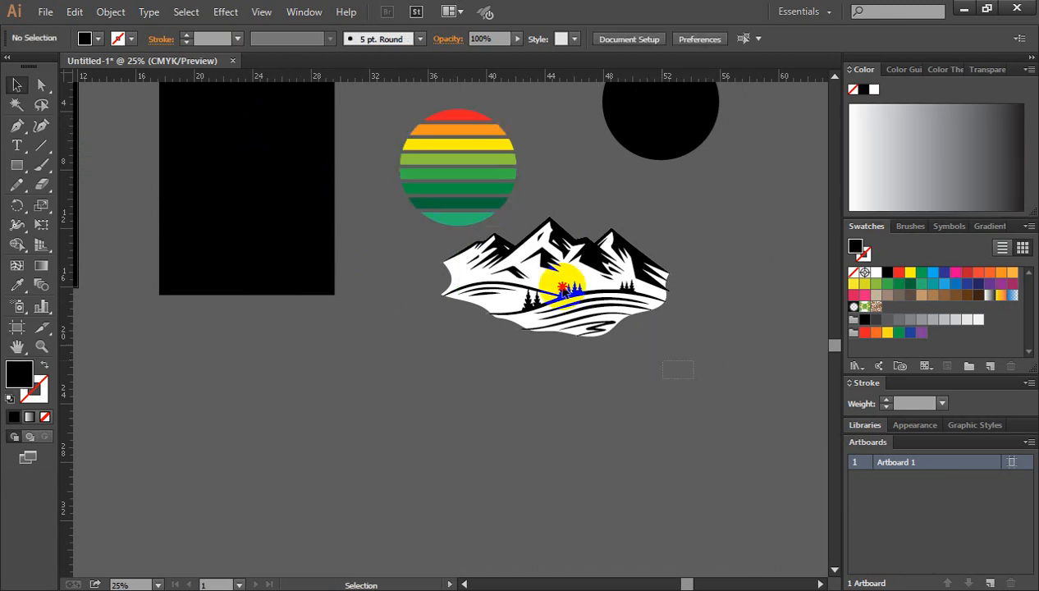
# Try to scale down the ungrouped mountain pieces around their center.
pyautogui.moveTo(689, 375); pyautogui.dragTo(522, 260)
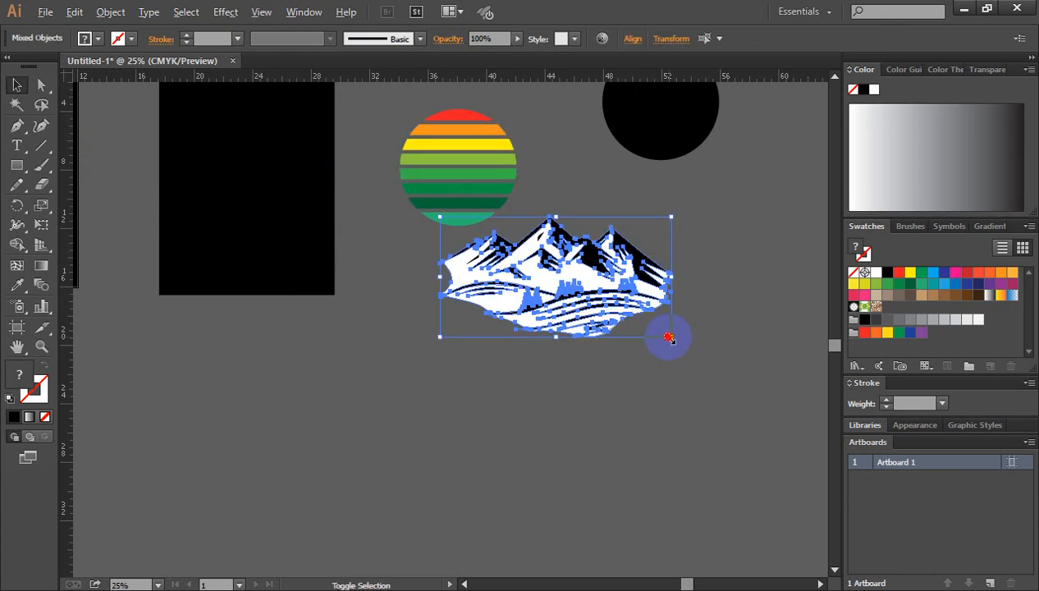
pyautogui.moveTo(669, 337); pyautogui.dragTo(484, 312)
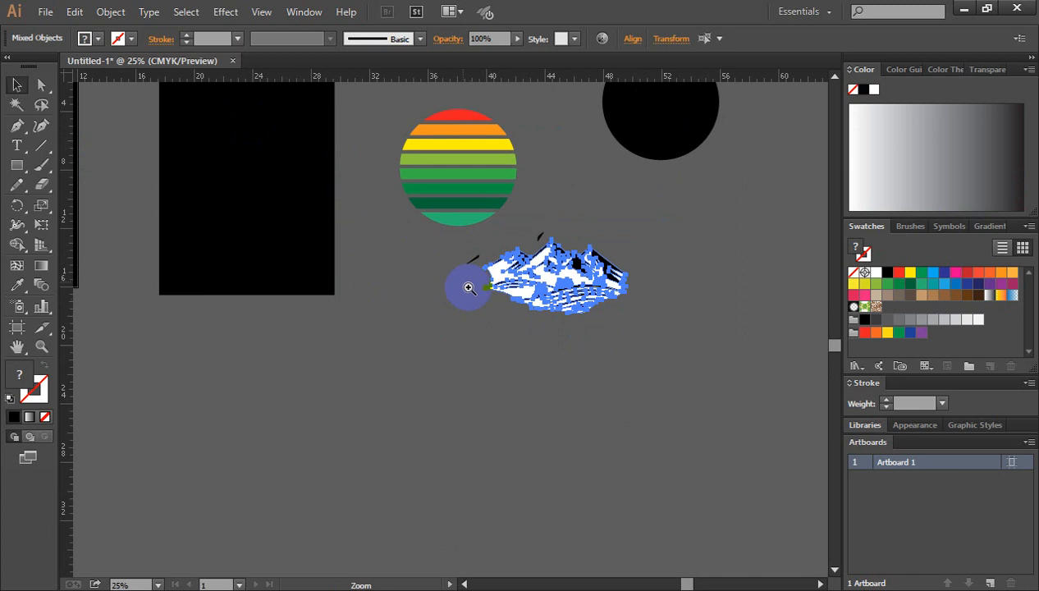
pyautogui.click(469, 287)
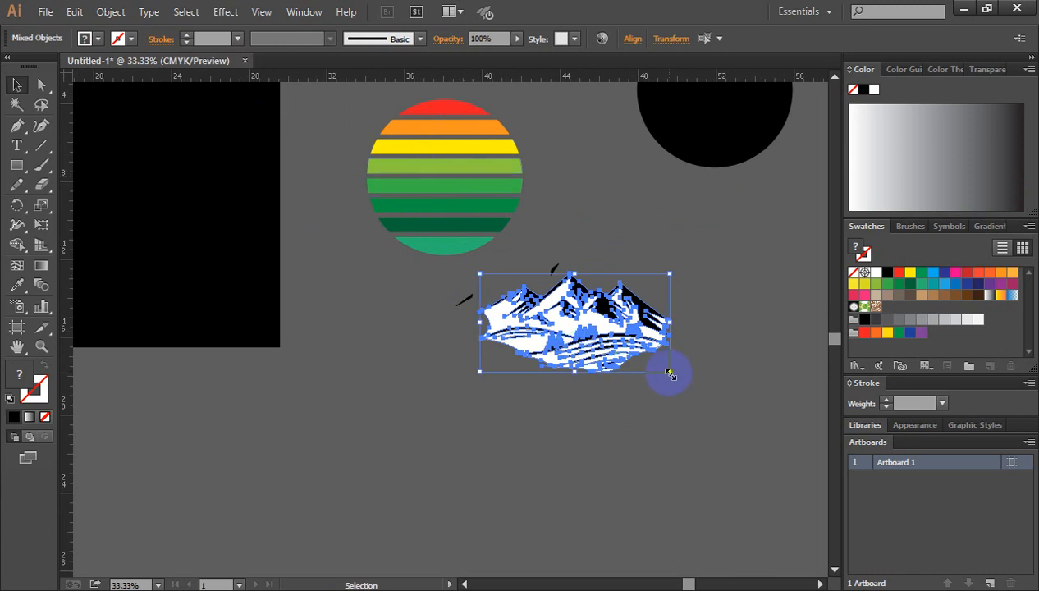
pyautogui.hotkey('ctrl', 'z')
pyautogui.click(655, 250)
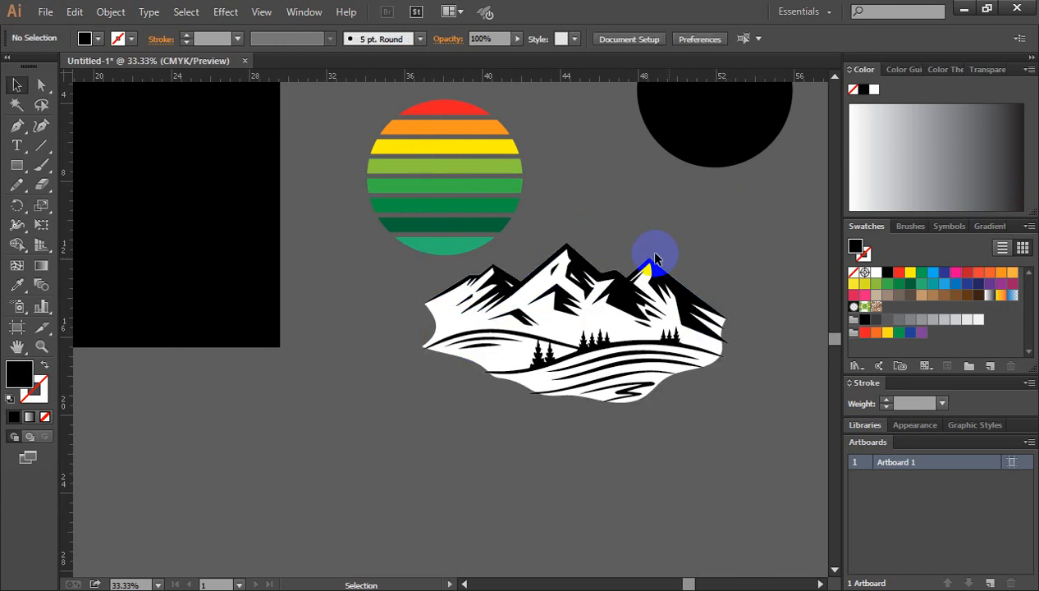
# Group all pieces of the white-backed mountain artwork.
pyautogui.moveTo(457, 265); pyautogui.dragTo(728, 453)
pyautogui.rightClick(606, 349)
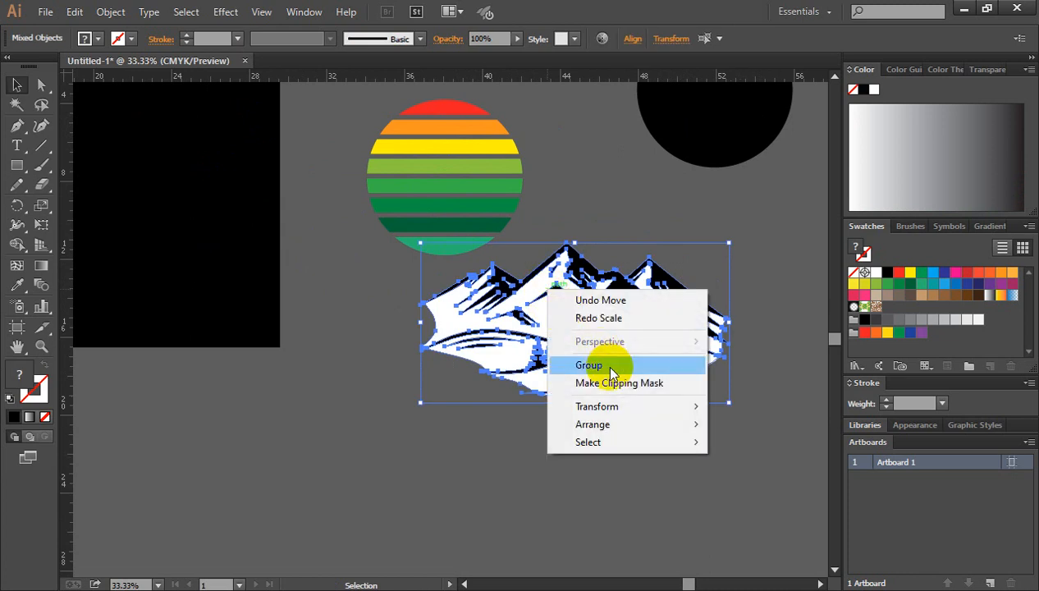
pyautogui.click(598, 364)
pyautogui.click(771, 305)
# Scale the mountain group down proportionally and place it over the lower part of the striped circle.
pyautogui.click(598, 285)
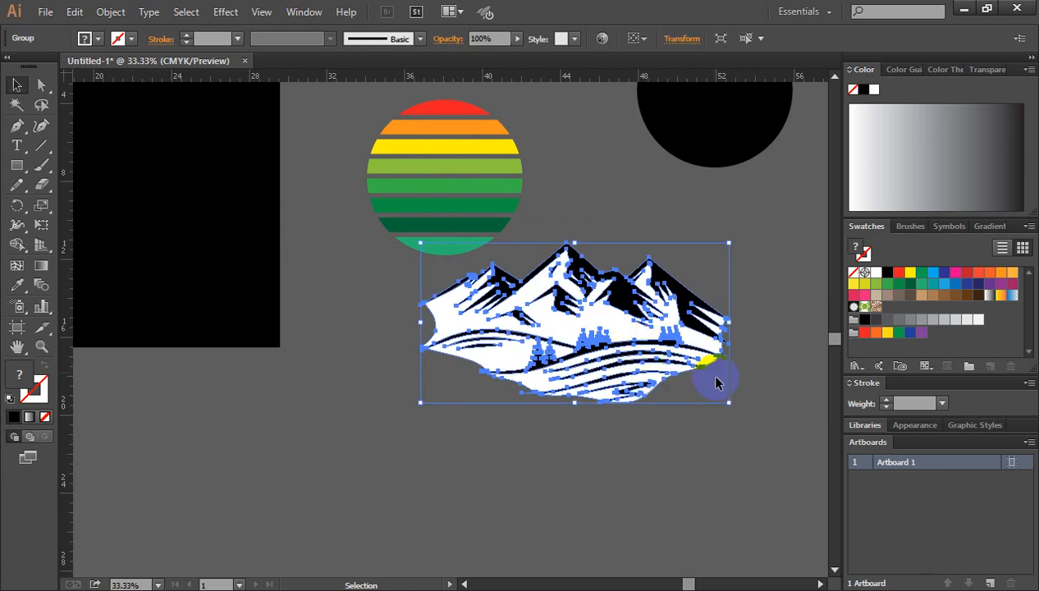
pyautogui.moveTo(729, 403); pyautogui.dragTo(665, 369)
pyautogui.moveTo(611, 317); pyautogui.dragTo(478, 213)
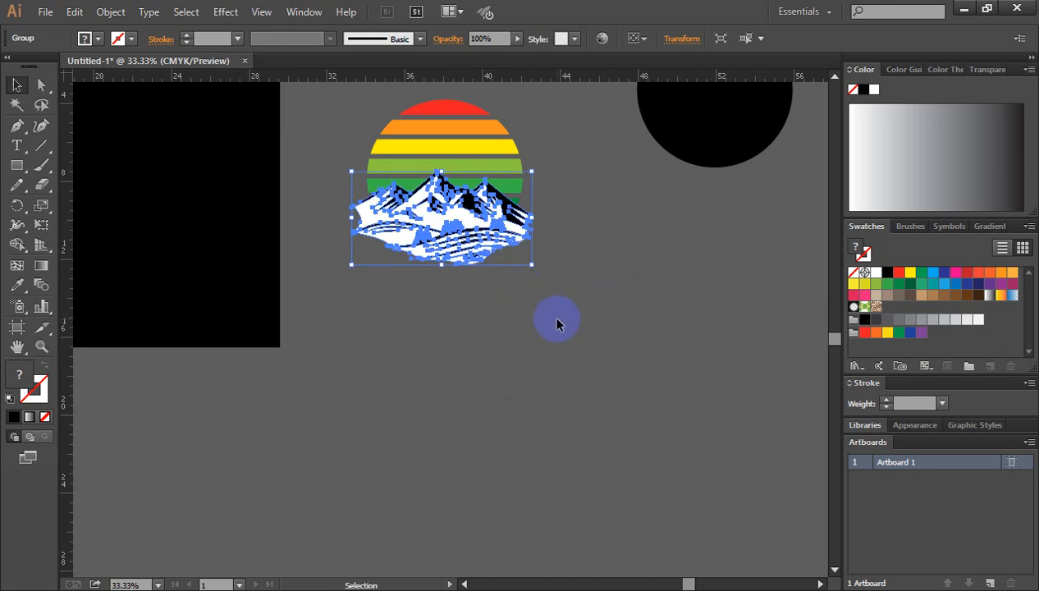
pyautogui.click(557, 320)
pyautogui.keyDown('ctrl'); pyautogui.click(425, 251); pyautogui.keyUp('ctrl')
pyautogui.moveTo(441, 271); pyautogui.dragTo(481, 234)
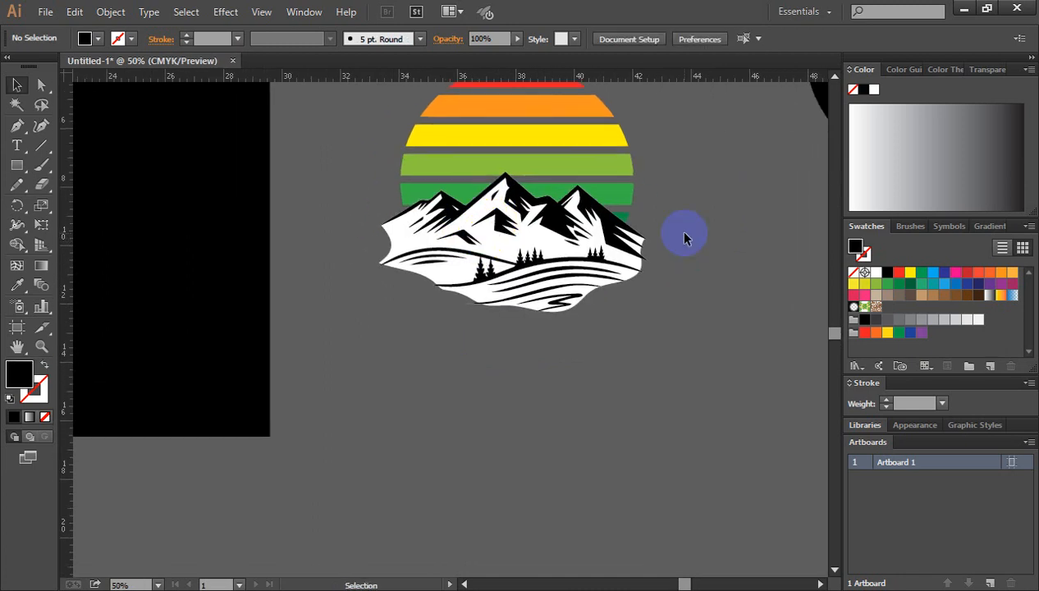
# Shrink the mountain group to about the striped circle's width and shift it slightly downward over the lower stripes.
pyautogui.click(544, 287)
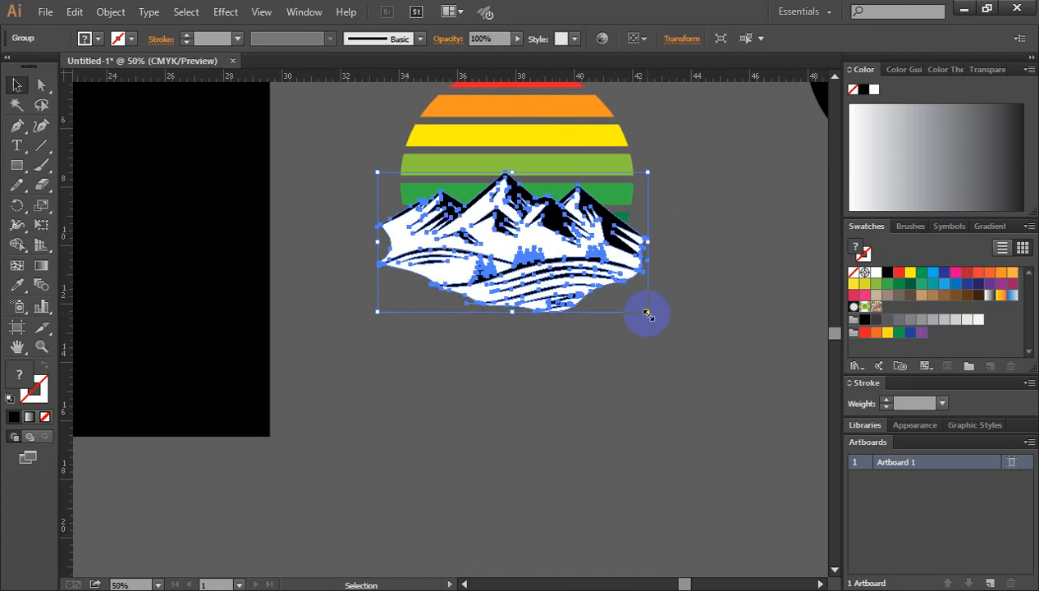
pyautogui.moveTo(647, 314); pyautogui.dragTo(630, 303)
pyautogui.click(725, 339)
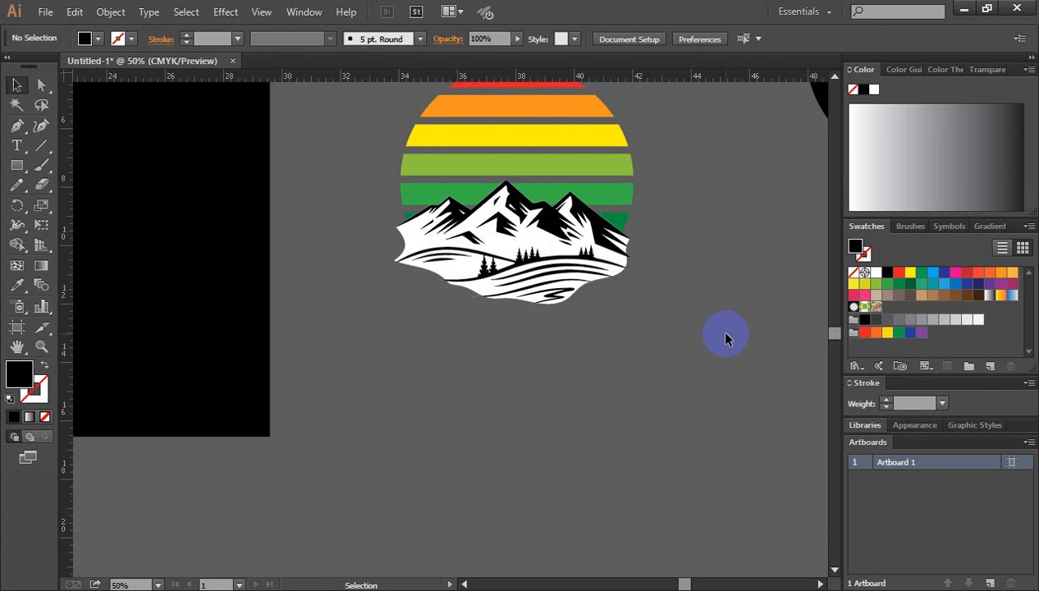
pyautogui.click(546, 249)
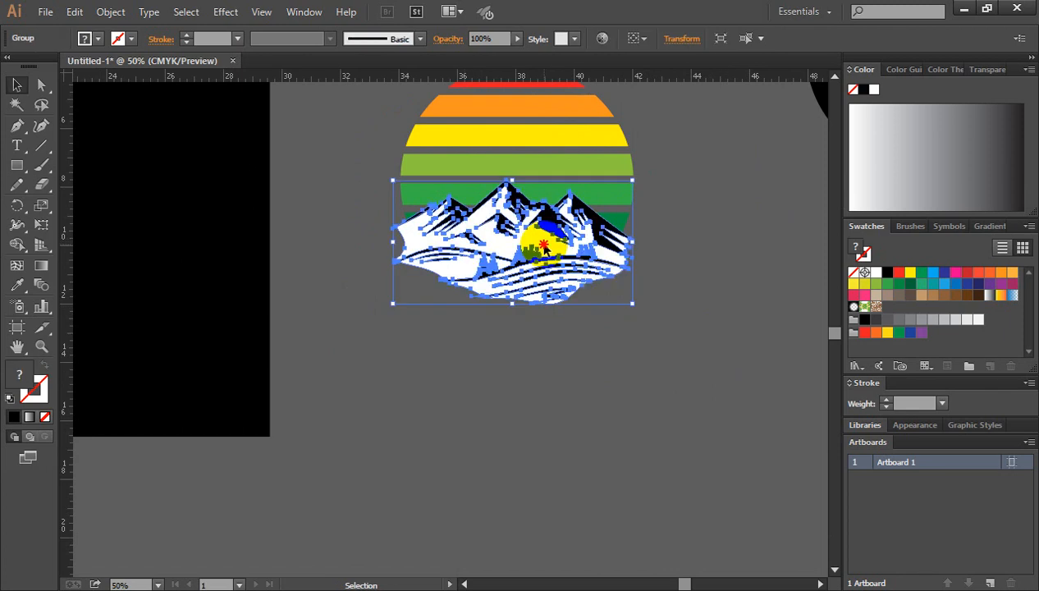
pyautogui.moveTo(545, 247)
pyautogui.mouseDown()
pyautogui.moveTo(542, 239)
pyautogui.moveTo(545, 263)
pyautogui.mouseUp()
pyautogui.click(673, 320)
pyautogui.click(537, 250)
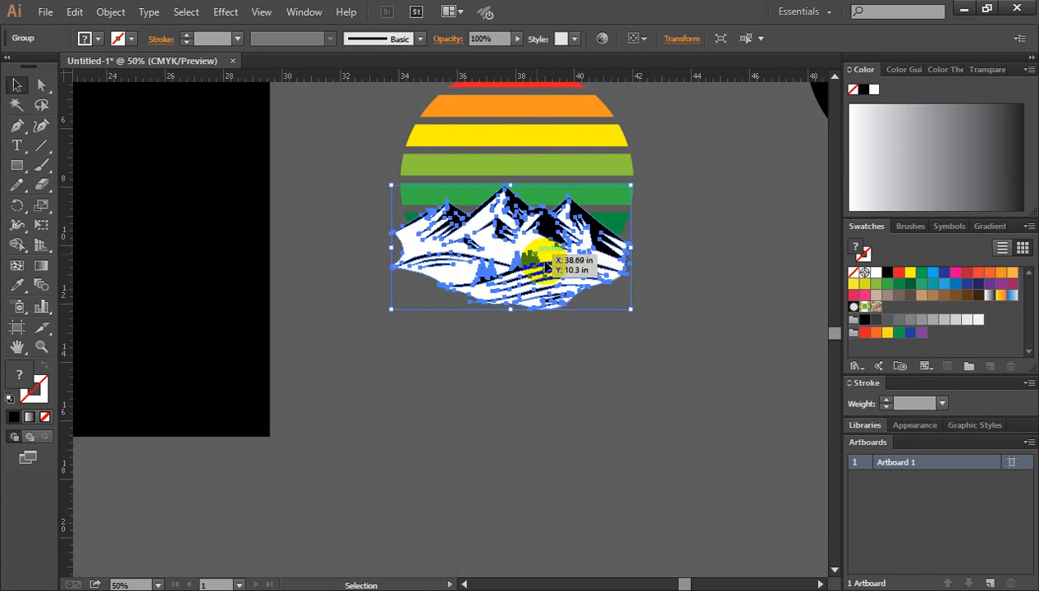
pyautogui.click(649, 336)
pyautogui.hotkey('ctrl', '-')
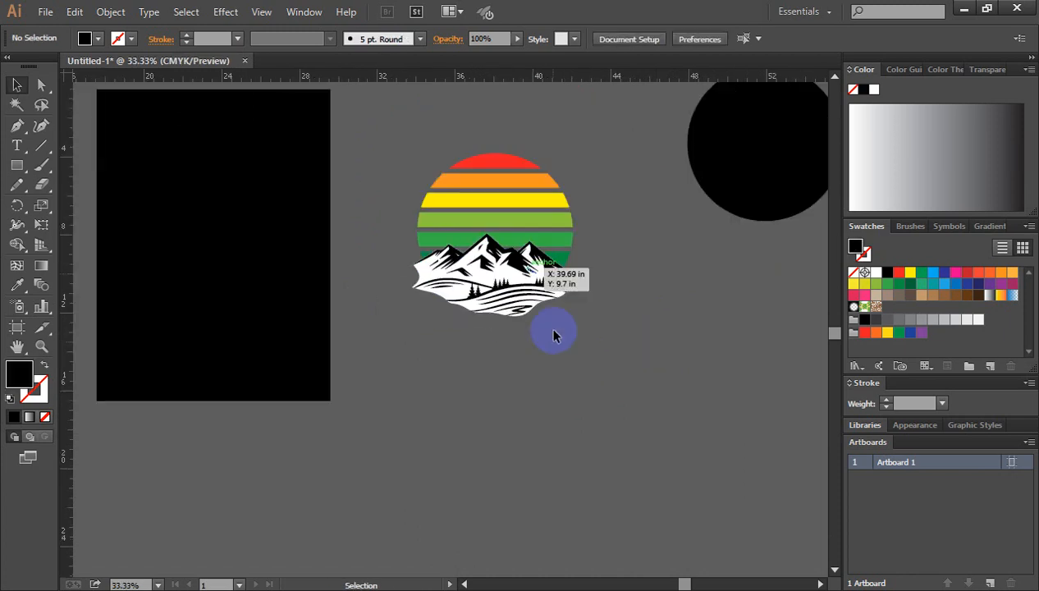
pyautogui.keyDown('ctrl'); pyautogui.click(492, 309); pyautogui.keyUp('ctrl')
pyautogui.moveTo(523, 314); pyautogui.dragTo(569, 323)
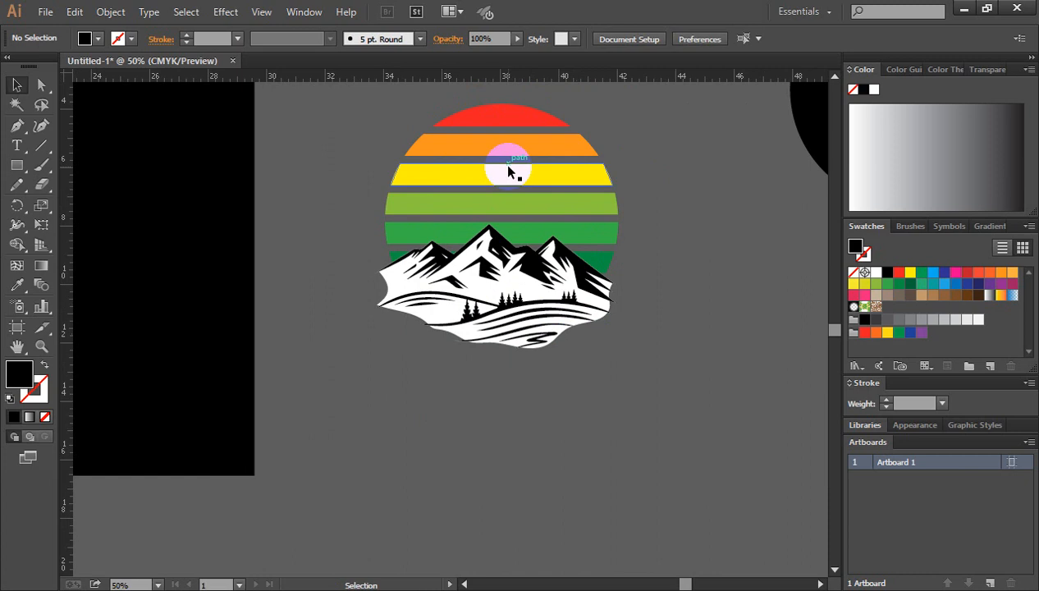
pyautogui.moveTo(653, 352); pyautogui.dragTo(687, 390)
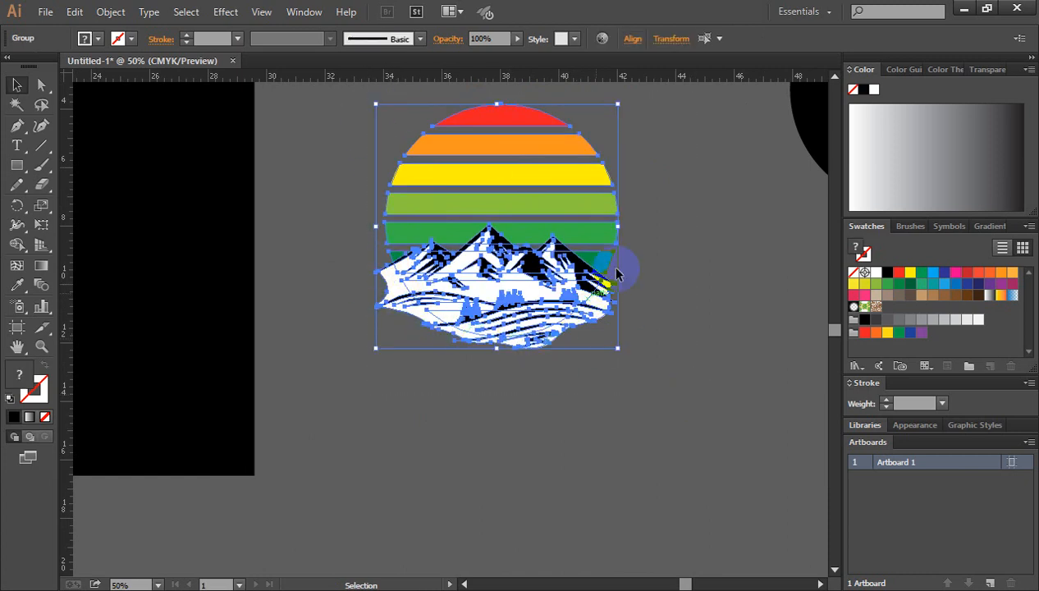
pyautogui.click(720, 336)
# Duplicate the plain black circle and place the copy to the lower right of the mountain artwork.
pyautogui.hotkey('ctrl', '-')
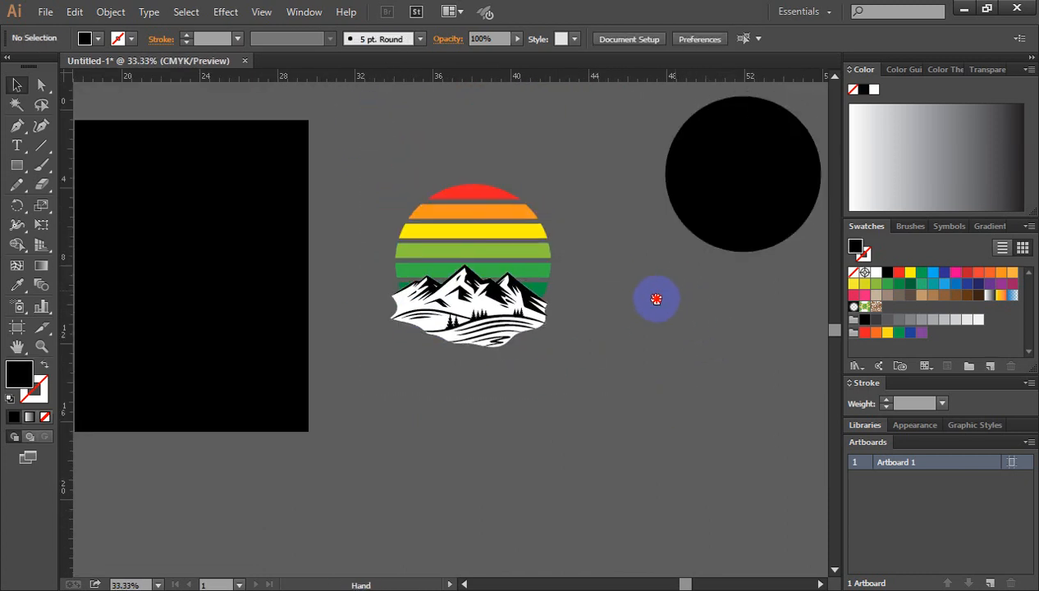
pyautogui.click(714, 187)
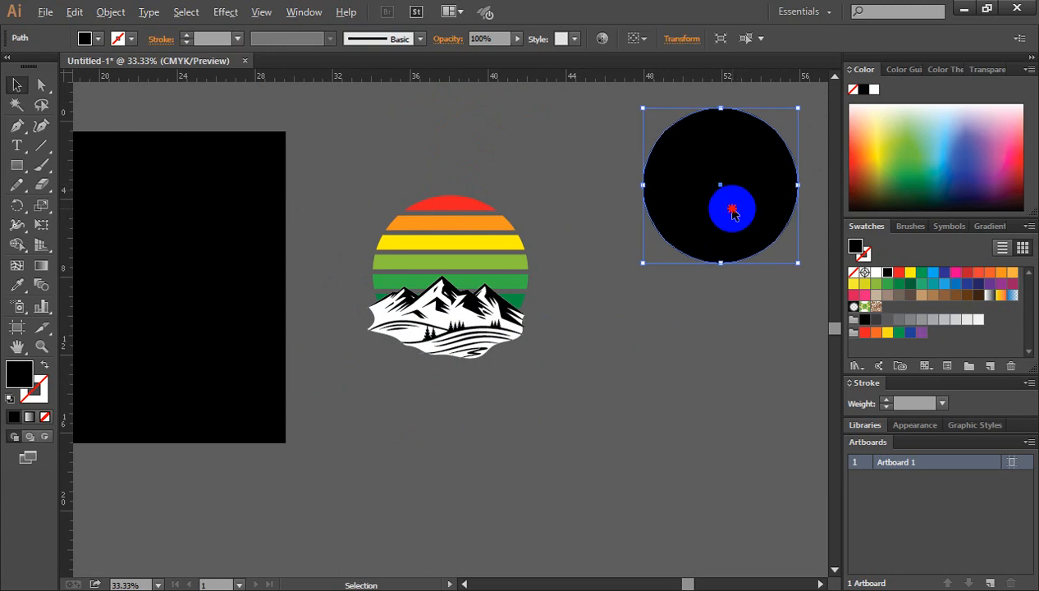
pyautogui.moveTo(734, 212); pyautogui.dragTo(756, 277)
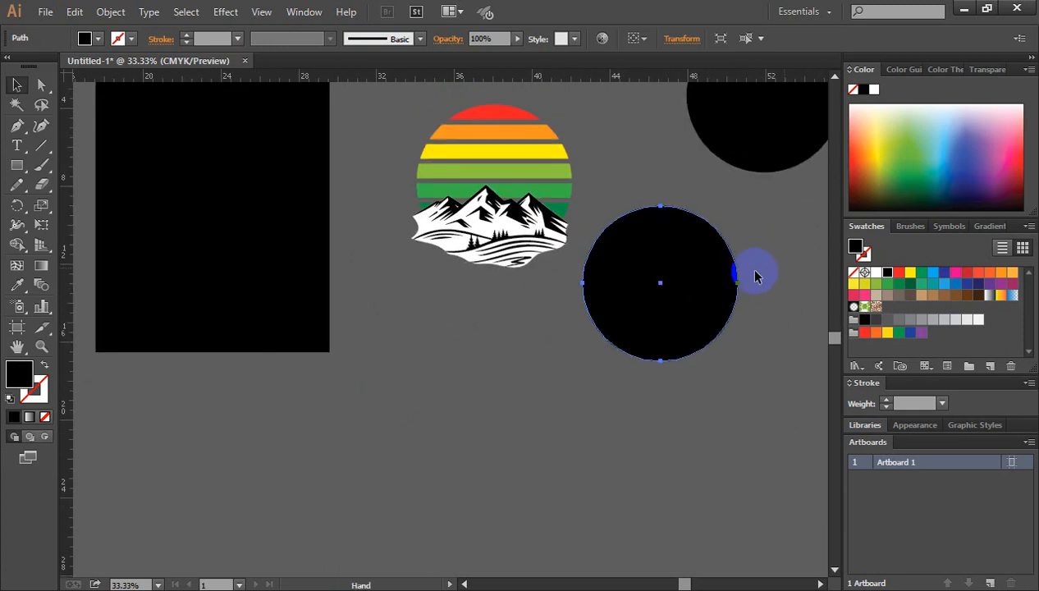
# Turn the copied black circle into an unfilled outline with a 1 pt white stroke.
pyautogui.moveTo(666, 271); pyautogui.dragTo(655, 296)
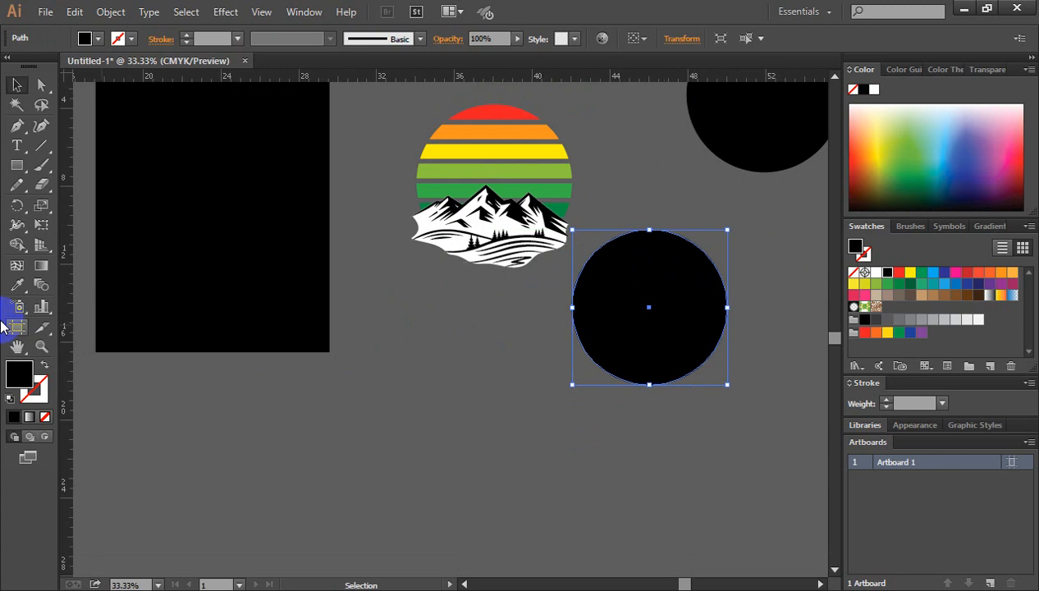
pyautogui.click(45, 369)
pyautogui.click(35, 386)
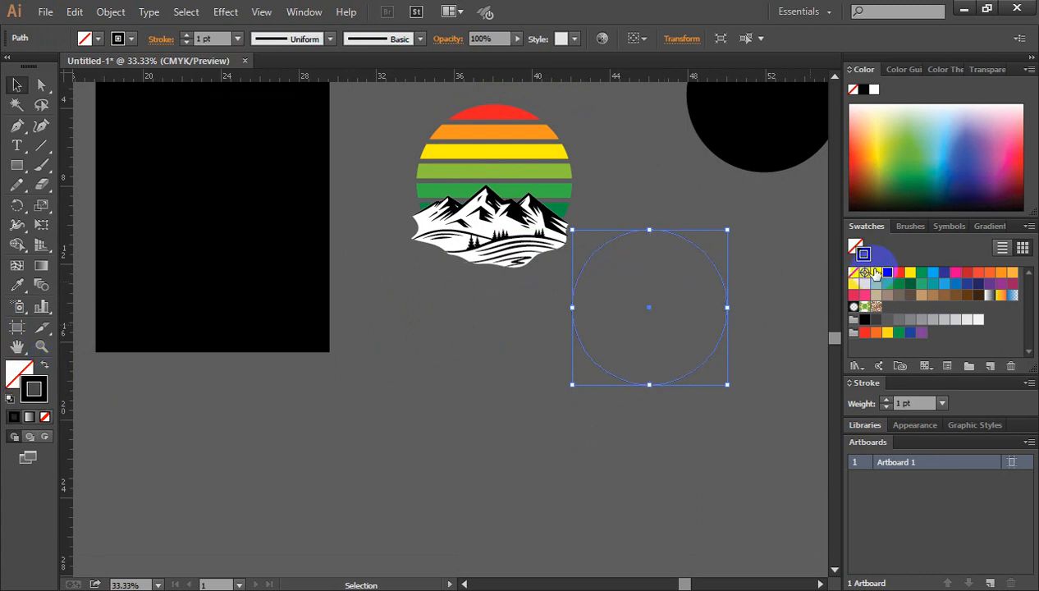
pyautogui.click(876, 272)
pyautogui.click(774, 338)
# Move the white circle outline over the striped circle and align it precisely with the stripes' outer edge.
pyautogui.moveTo(631, 323); pyautogui.dragTo(599, 123)
pyautogui.keyDown('ctrl'); pyautogui.click(555, 197); pyautogui.keyUp('ctrl')
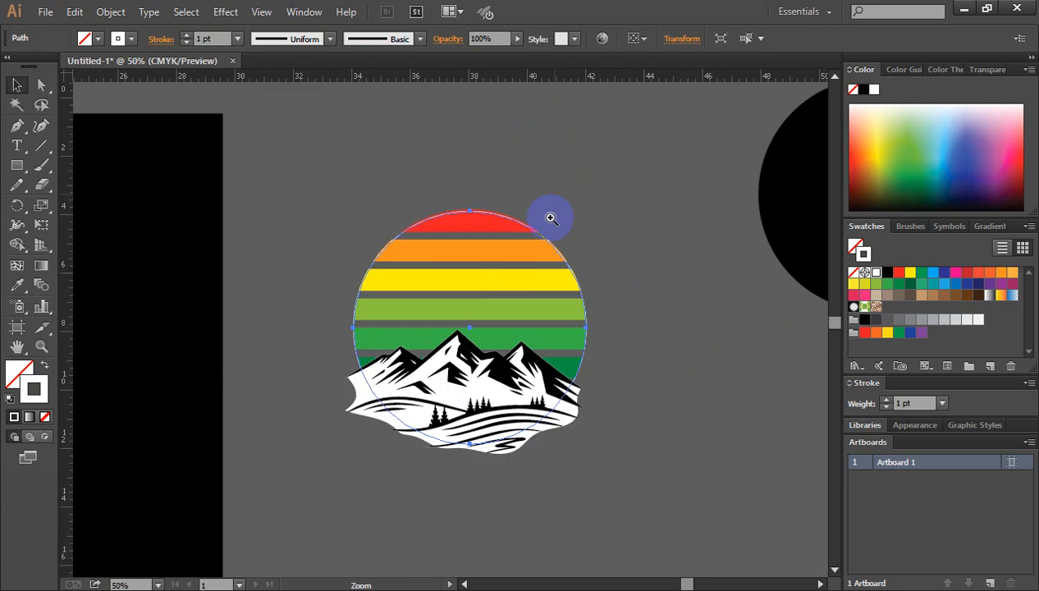
pyautogui.keyDown('ctrl'); pyautogui.click(438, 289); pyautogui.keyUp('ctrl')
pyautogui.keyDown('ctrl'); pyautogui.click(439, 290); pyautogui.keyUp('ctrl')
pyautogui.keyDown('ctrl'); pyautogui.click(493, 297); pyautogui.keyUp('ctrl')
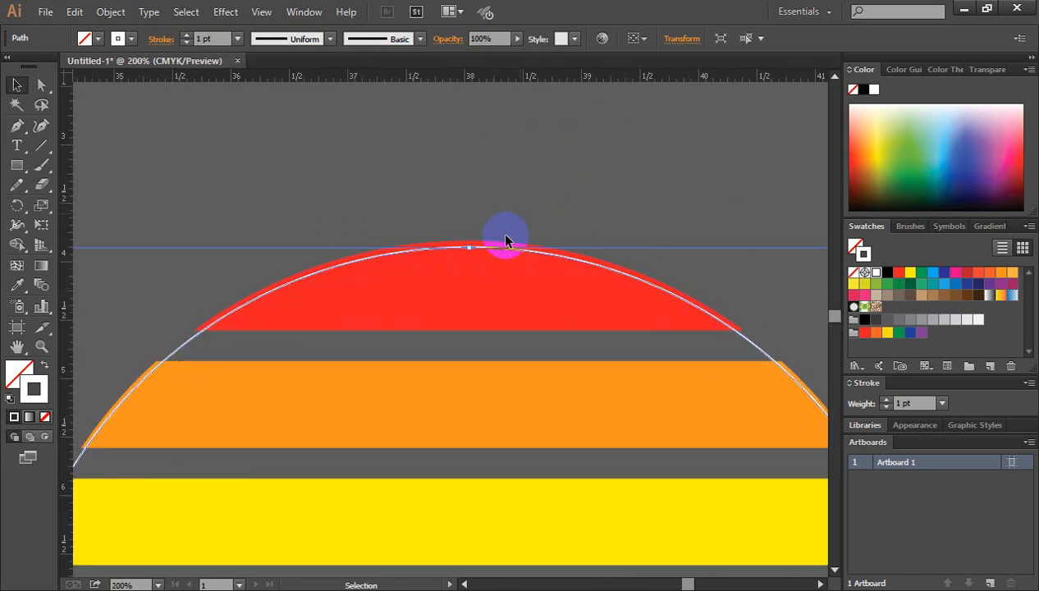
pyautogui.moveTo(539, 260); pyautogui.dragTo(558, 244)
pyautogui.hotkey('ctrl', '-')
pyautogui.hotkey('ctrl', '-')
pyautogui.hotkey('ctrl', '-')
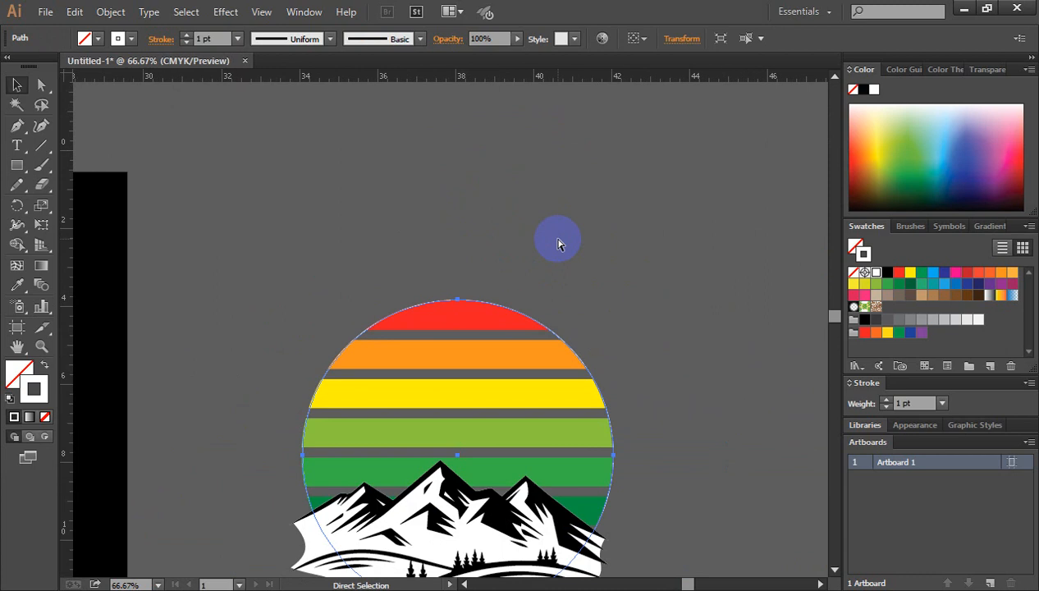
pyautogui.moveTo(648, 291); pyautogui.dragTo(705, 133)
pyautogui.moveTo(674, 442); pyautogui.dragTo(710, 303)
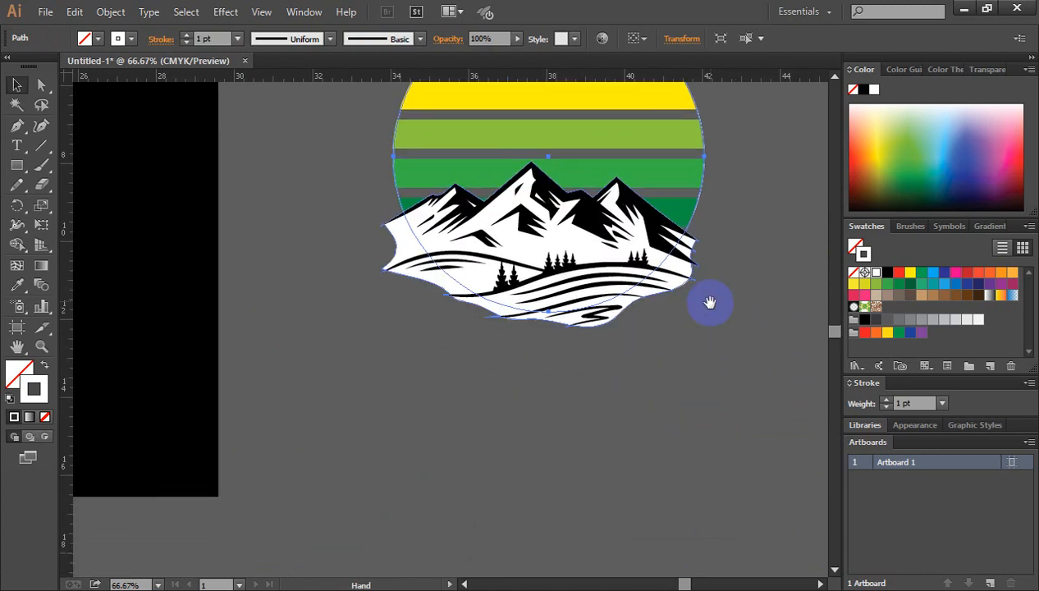
pyautogui.hotkey('ctrl', '-')
pyautogui.click(737, 326)
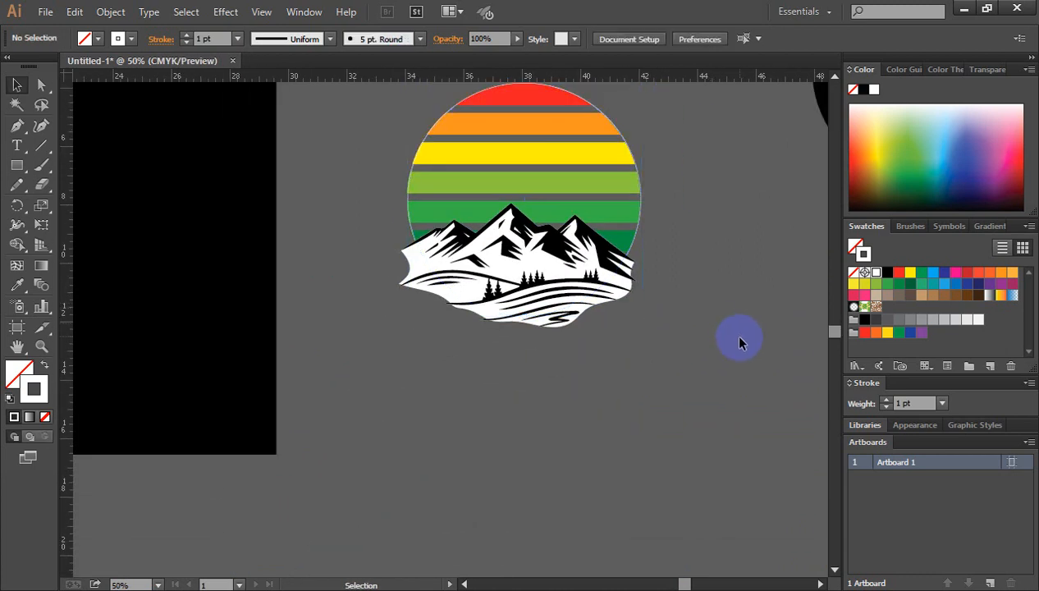
# Trim away the parts of the mountain artwork that extend beyond the circle outline using the Shape Builder tool.
pyautogui.scroll(1, 739, 338)
pyautogui.moveTo(377, 128); pyautogui.dragTo(698, 415)
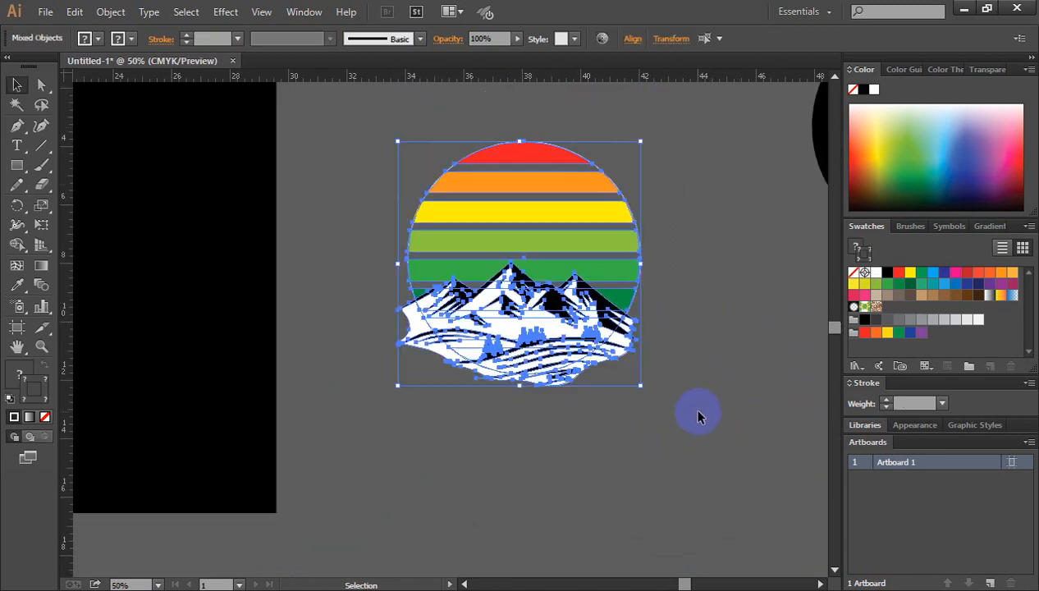
pyautogui.keyDown('ctrl'); pyautogui.click(488, 349); pyautogui.keyUp('ctrl')
pyautogui.keyDown('ctrl'); pyautogui.click(487, 346); pyautogui.keyUp('ctrl')
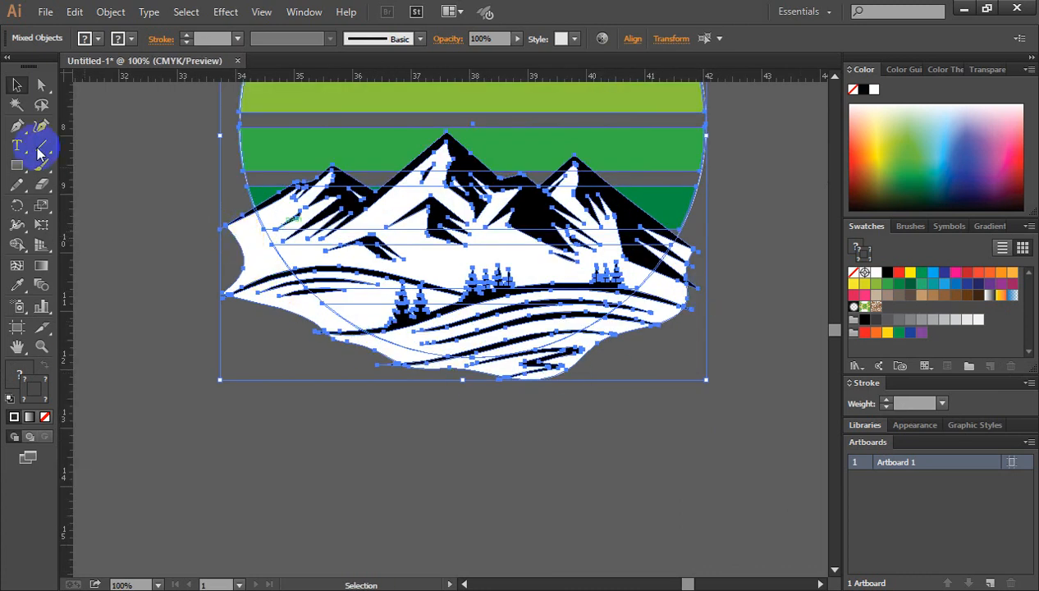
pyautogui.click(17, 244)
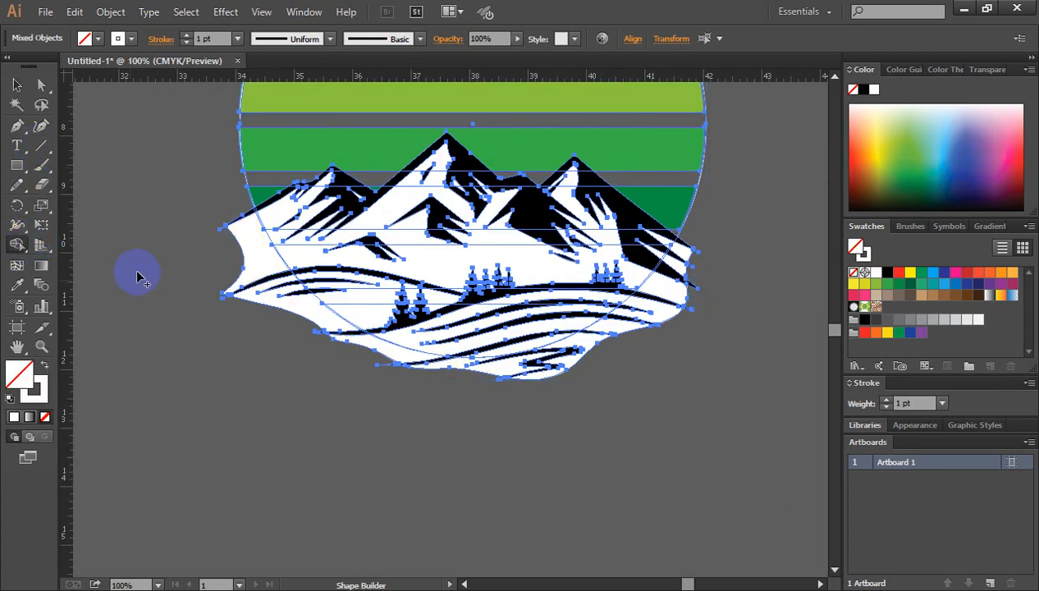
pyautogui.moveTo(211, 209)
pyautogui.mouseDown()
pyautogui.moveTo(243, 233)
pyautogui.moveTo(261, 273)
pyautogui.moveTo(262, 265)
pyautogui.moveTo(311, 328)
pyautogui.mouseUp()
pyautogui.moveTo(315, 320)
pyautogui.mouseDown()
pyautogui.moveTo(326, 309)
pyautogui.moveTo(366, 343)
pyautogui.moveTo(447, 376)
pyautogui.moveTo(461, 359)
pyautogui.moveTo(459, 371)
pyautogui.moveTo(532, 385)
pyautogui.moveTo(661, 289)
pyautogui.moveTo(690, 251)
pyautogui.mouseUp()
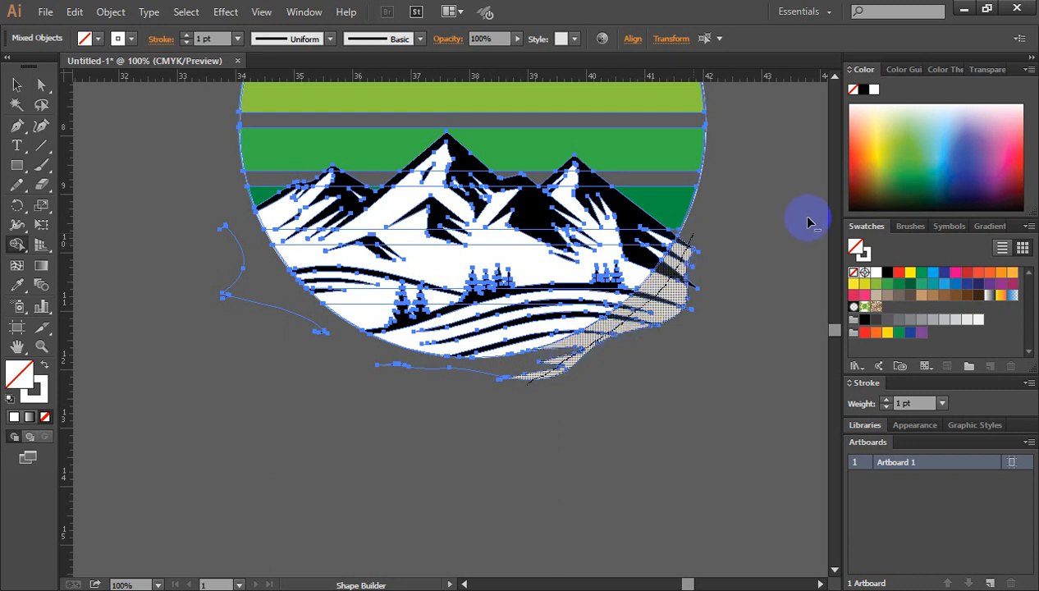
pyautogui.moveTo(808, 224); pyautogui.dragTo(804, 230)
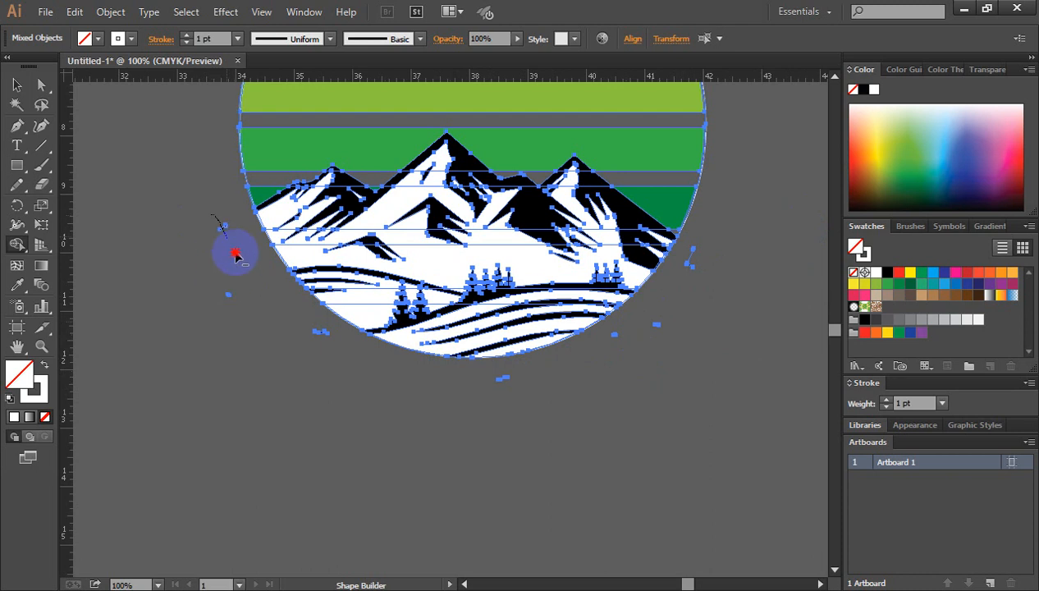
# Remove the small leftover mountain fragments outside the circle's lower edge with the Shape Builder tool.
pyautogui.click(640, 335)
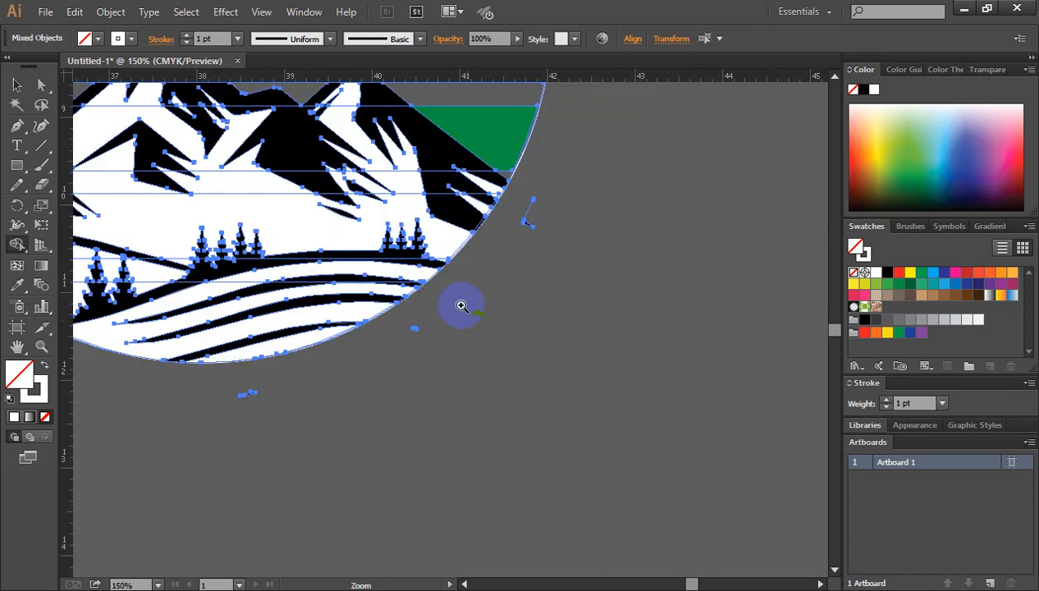
pyautogui.click(462, 304)
pyautogui.click(471, 295)
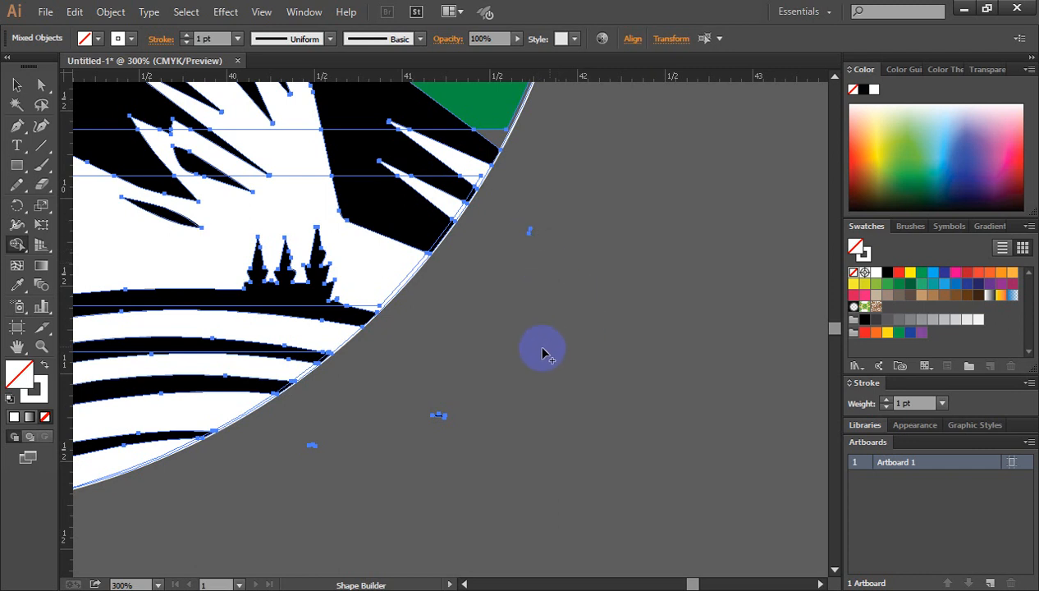
pyautogui.scroll(-3, 542, 353)
pyautogui.hscroll(-4, 542, 353)
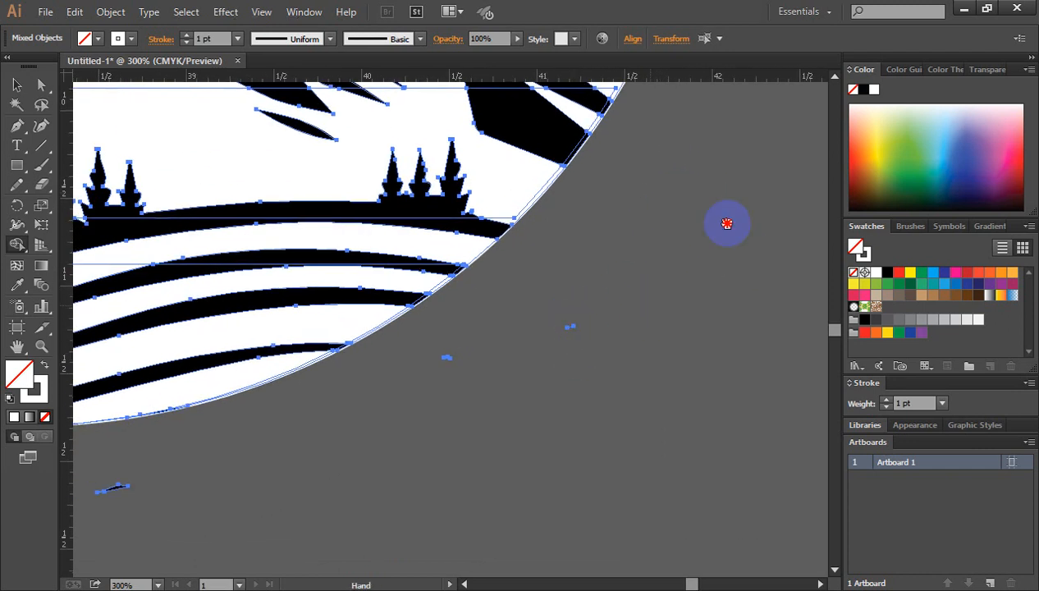
pyautogui.scroll(-4, 768, 189)
pyautogui.hscroll(-4, 768, 189)
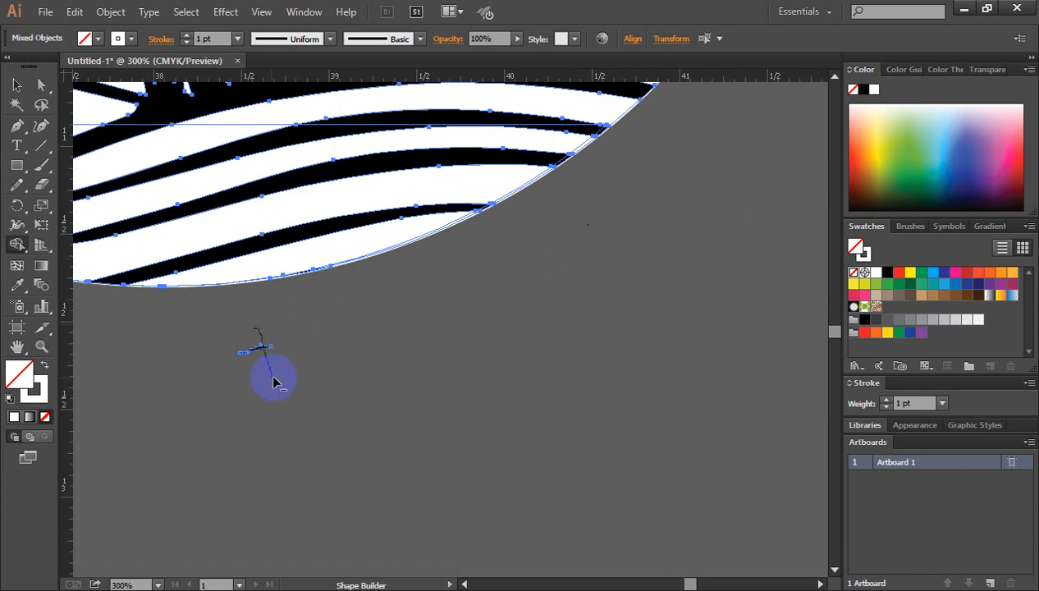
pyautogui.moveTo(271, 376); pyautogui.dragTo(846, 378)
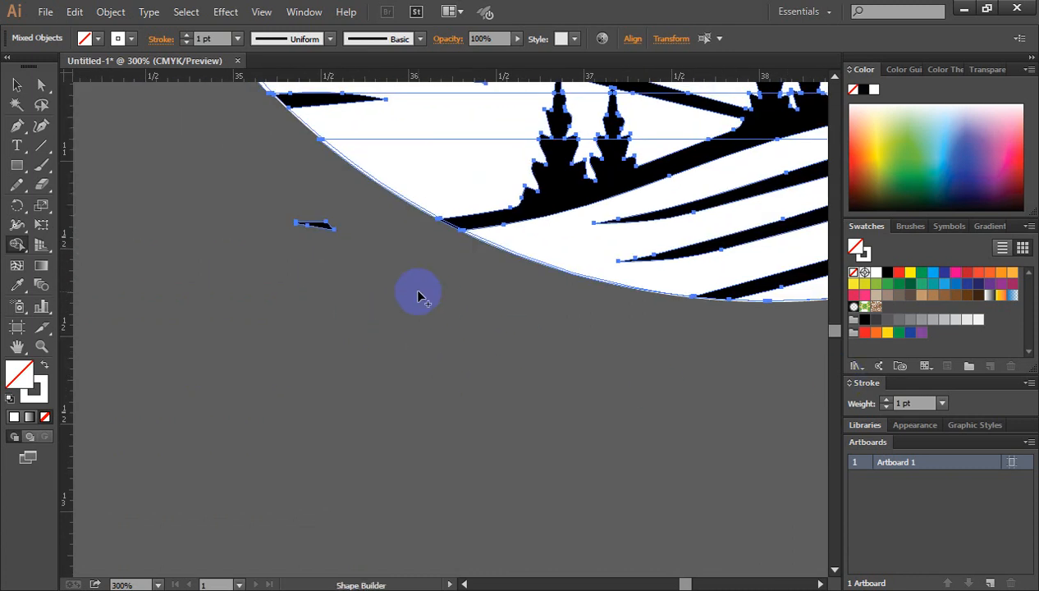
pyautogui.moveTo(317, 223); pyautogui.dragTo(326, 274)
pyautogui.hotkey('ctrl', '1')
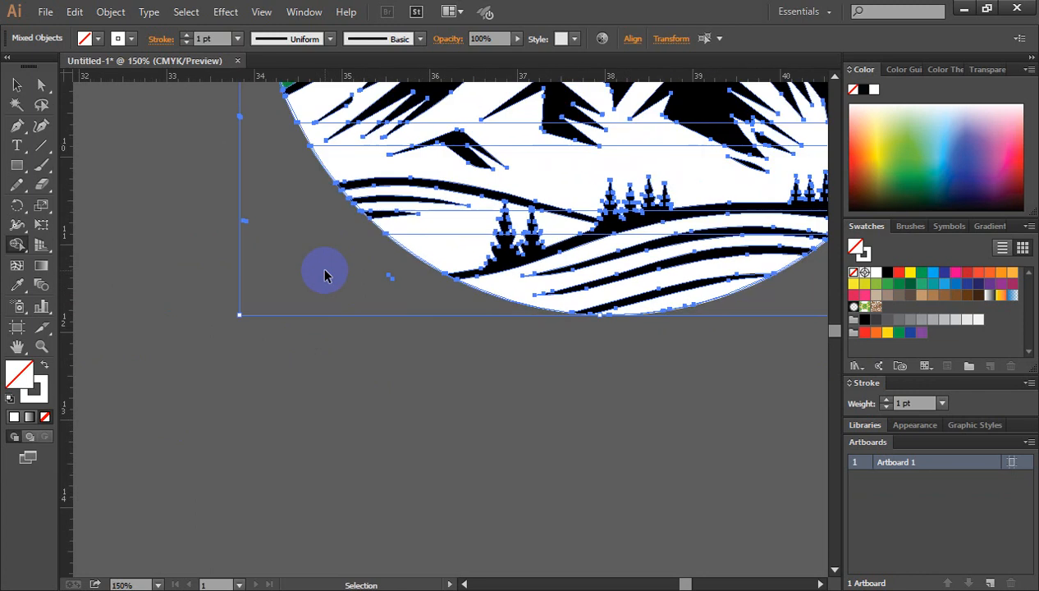
pyautogui.click(16, 85)
pyautogui.click(216, 294)
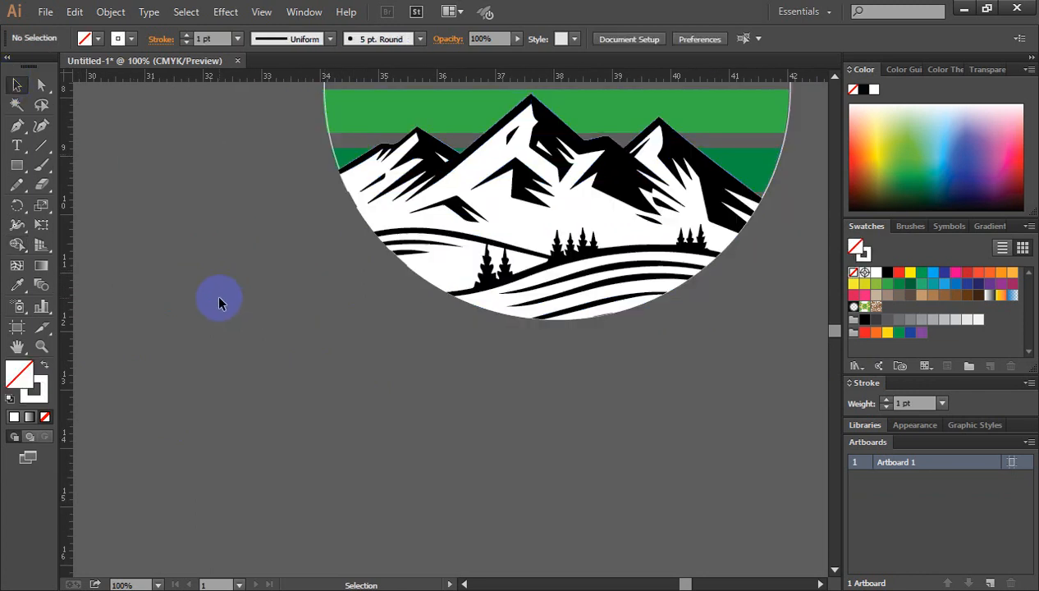
# Move the whole striped circle and mountain artwork onto the empty black background, centred horizontally.
pyautogui.hotkey('ctrl', '-')
pyautogui.hotkey('ctrl', '-')
pyautogui.moveTo(328, 355); pyautogui.dragTo(680, 298)
pyautogui.hotkey('ctrl', '-')
pyautogui.hotkey('ctrl', '-')
pyautogui.moveTo(601, 155); pyautogui.dragTo(729, 308)
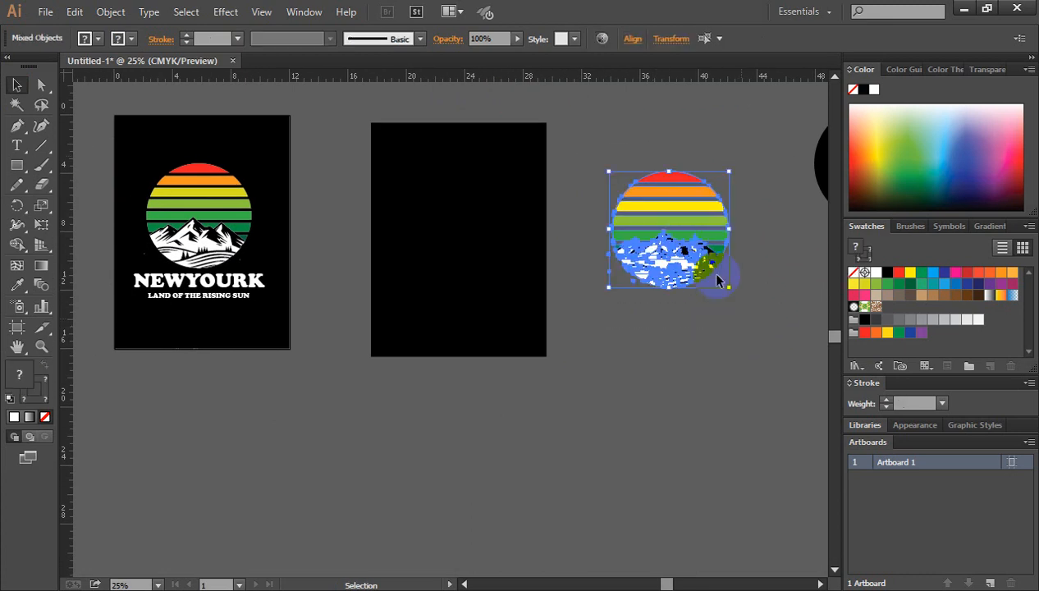
pyautogui.moveTo(686, 218); pyautogui.dragTo(482, 236)
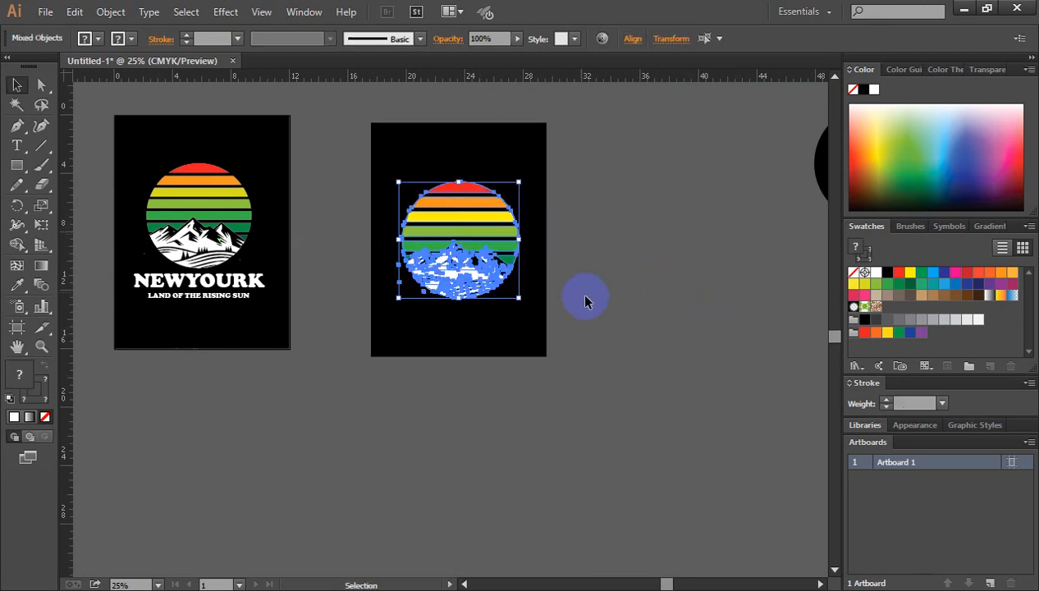
pyautogui.click(616, 305)
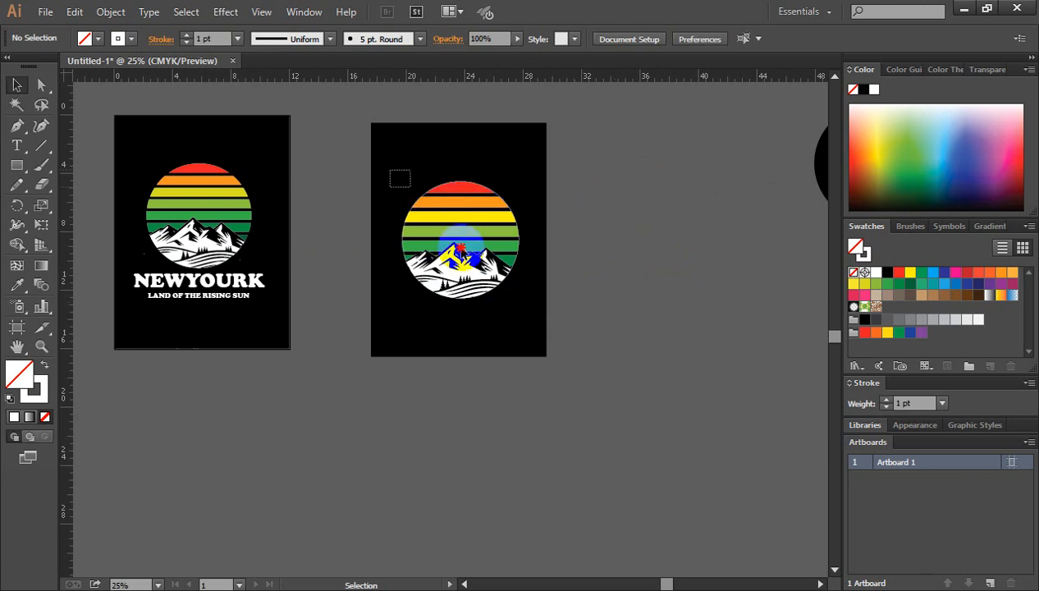
# Try enlarging the striped circle and mountain artwork slightly on the black background.
pyautogui.moveTo(398, 174); pyautogui.dragTo(532, 311)
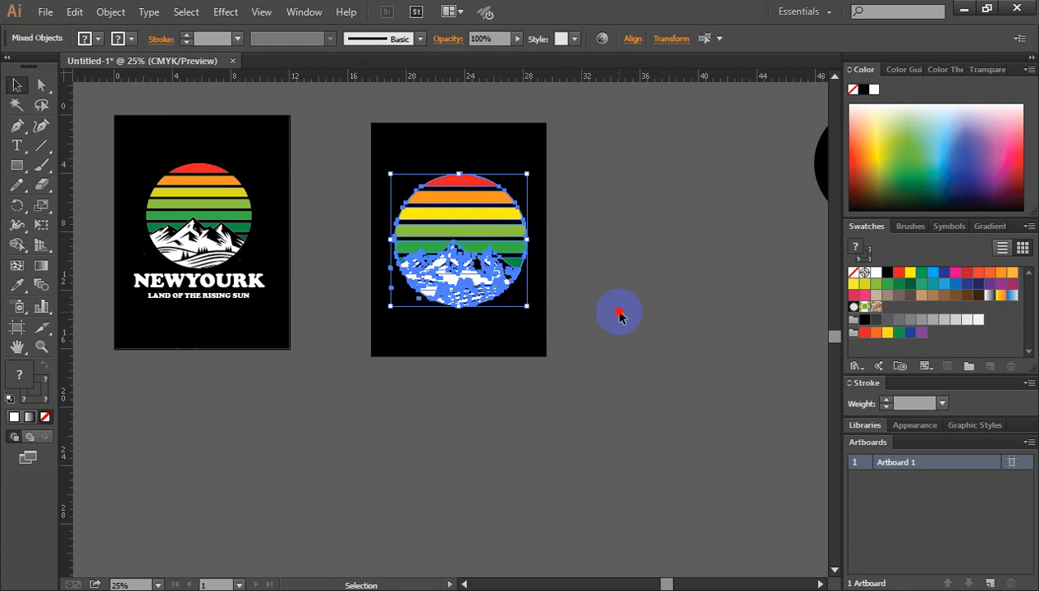
pyautogui.click(620, 315)
pyautogui.hotkey('ctrl', 'z')
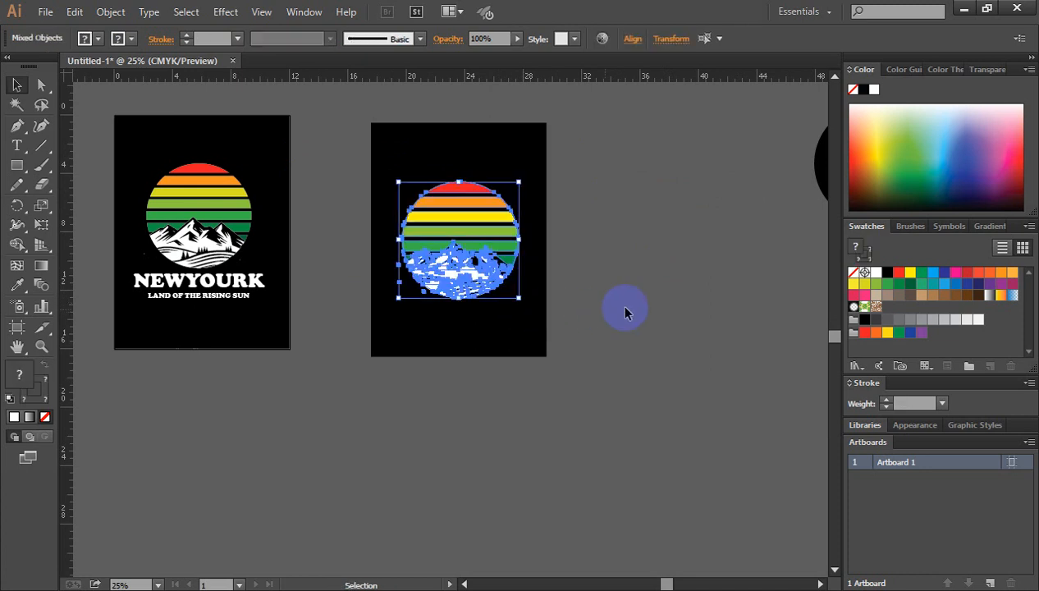
# Nudge the striped circle and mountain artwork upward on the black background to leave room for lettering below.
pyautogui.click(626, 308)
pyautogui.moveTo(402, 162); pyautogui.dragTo(517, 308)
pyautogui.hotkey('shift', 'Up')
pyautogui.hotkey('shift', 'Up')
pyautogui.hotkey('shift', 'Up')
pyautogui.hotkey('shift', 'Up')
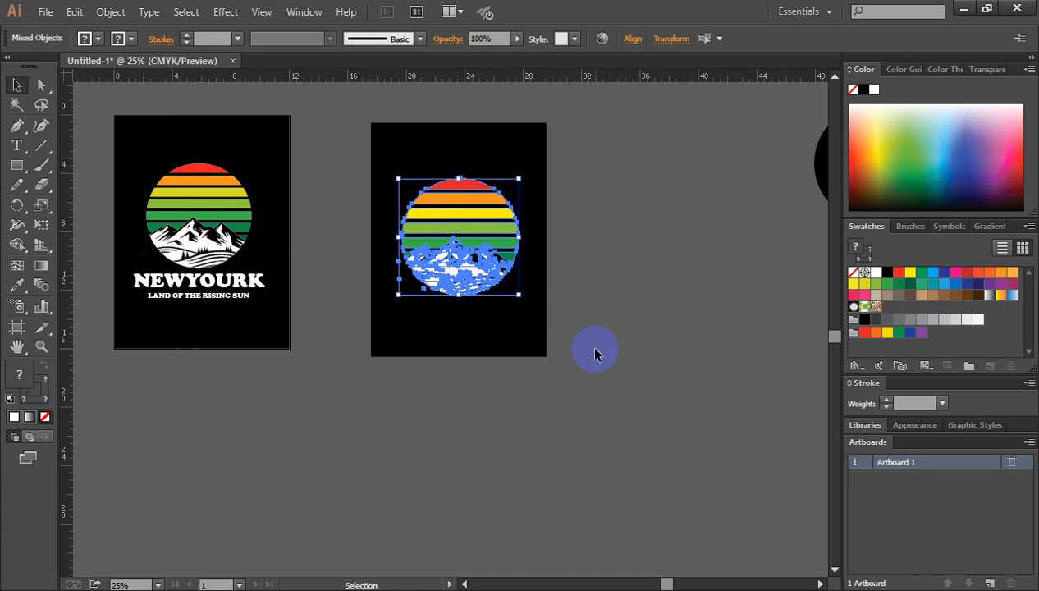
pyautogui.hotkey('shift', 'Up')
pyautogui.hotkey('shift', 'Up')
pyautogui.hotkey('shift', 'Up')
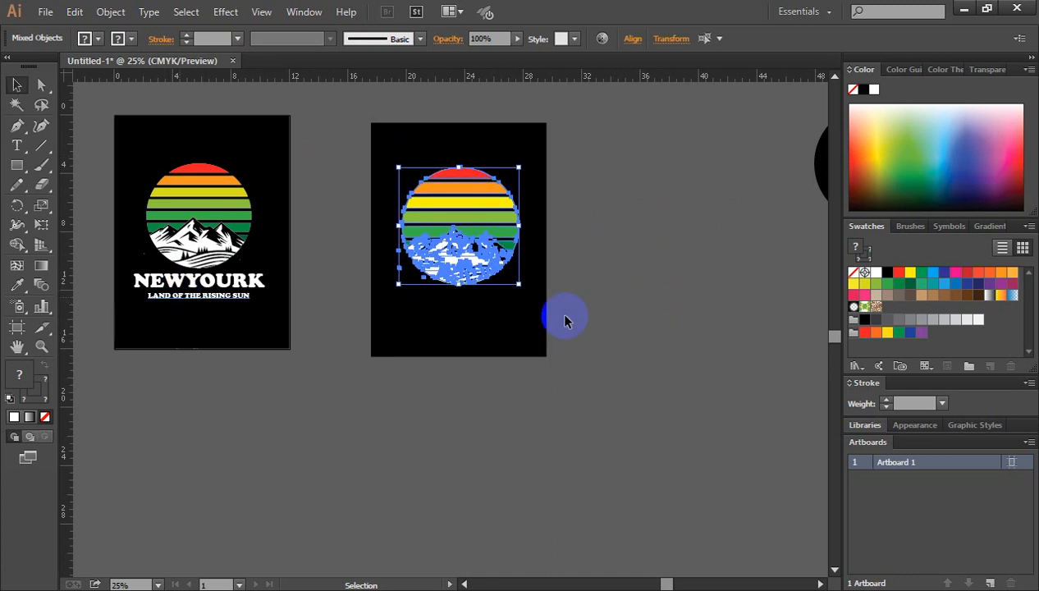
pyautogui.click(612, 312)
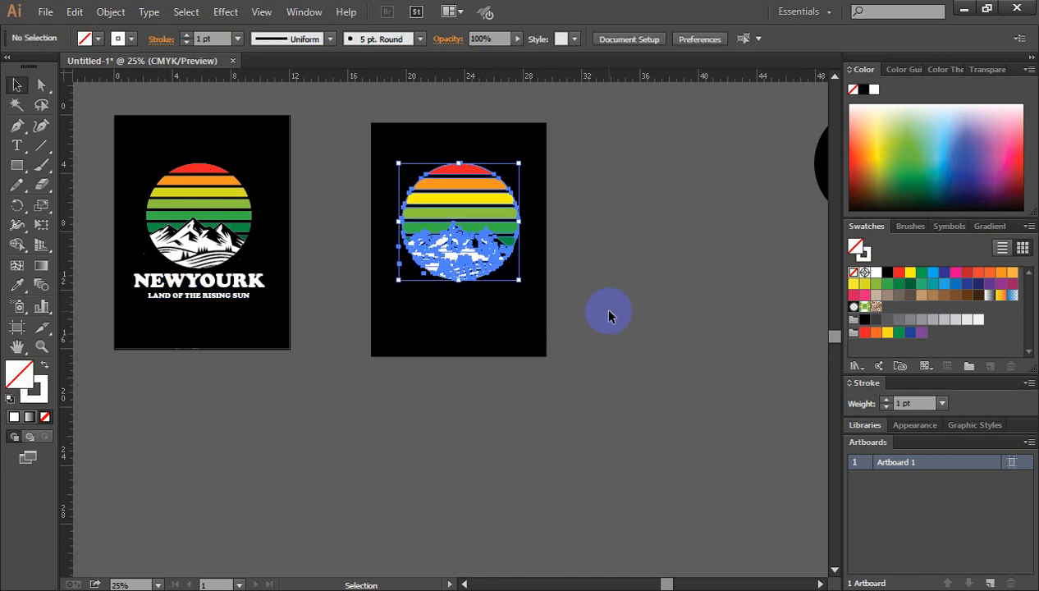
# Add the text NEWYOURK in Cooper Black at 36 pt on the empty canvas below the two black backgrounds.
pyautogui.keyDown('ctrl'); pyautogui.click(444, 305); pyautogui.keyUp('ctrl')
pyautogui.moveTo(446, 326); pyautogui.dragTo(552, 267)
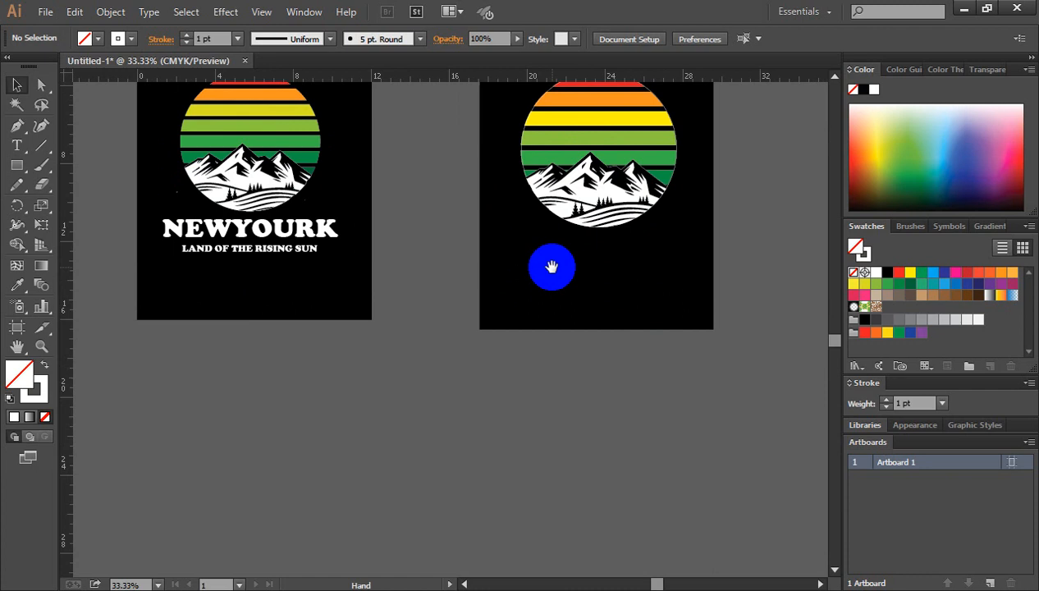
pyautogui.click(16, 146)
pyautogui.click(389, 368)
pyautogui.scroll(-1, 454, 387)
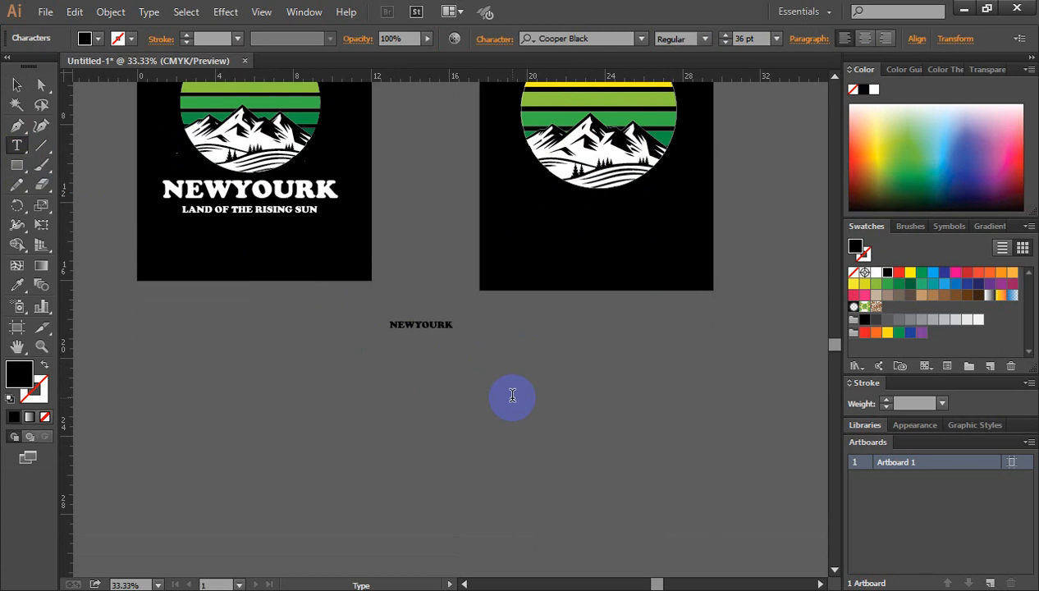
# Enlarge the NEWYOURK lettering to about 97 pt and place it in white beneath the mountain circle.
pyautogui.click(16, 84)
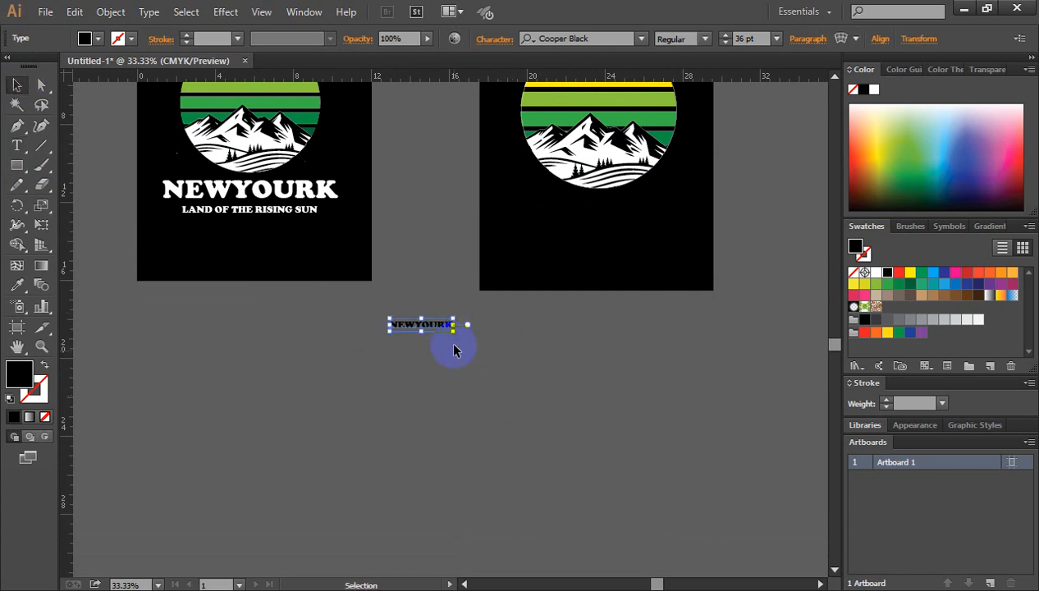
pyautogui.moveTo(451, 327); pyautogui.dragTo(504, 379)
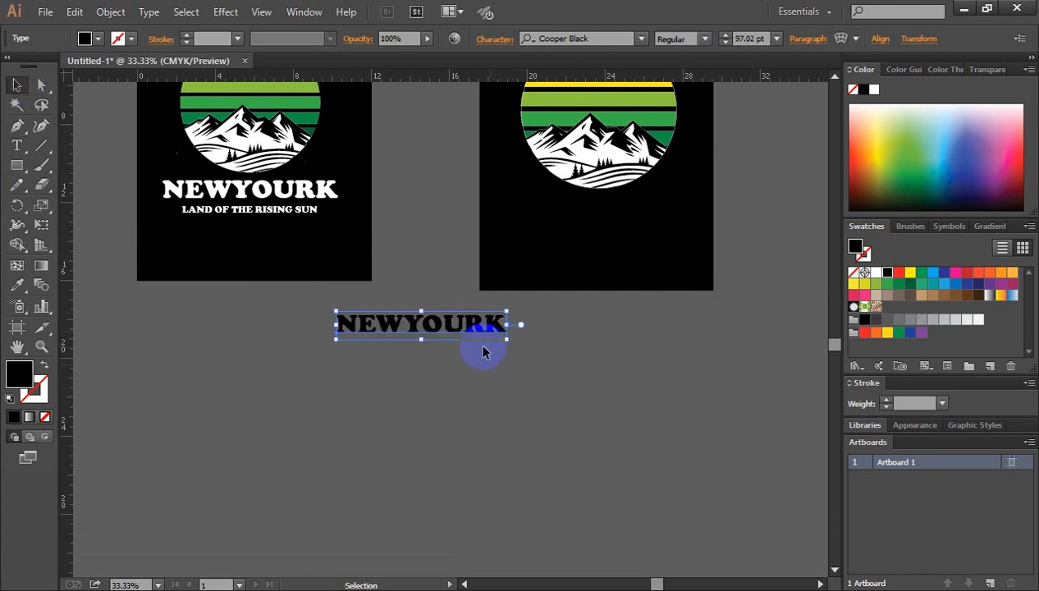
pyautogui.moveTo(472, 333); pyautogui.dragTo(646, 228)
pyautogui.click(876, 271)
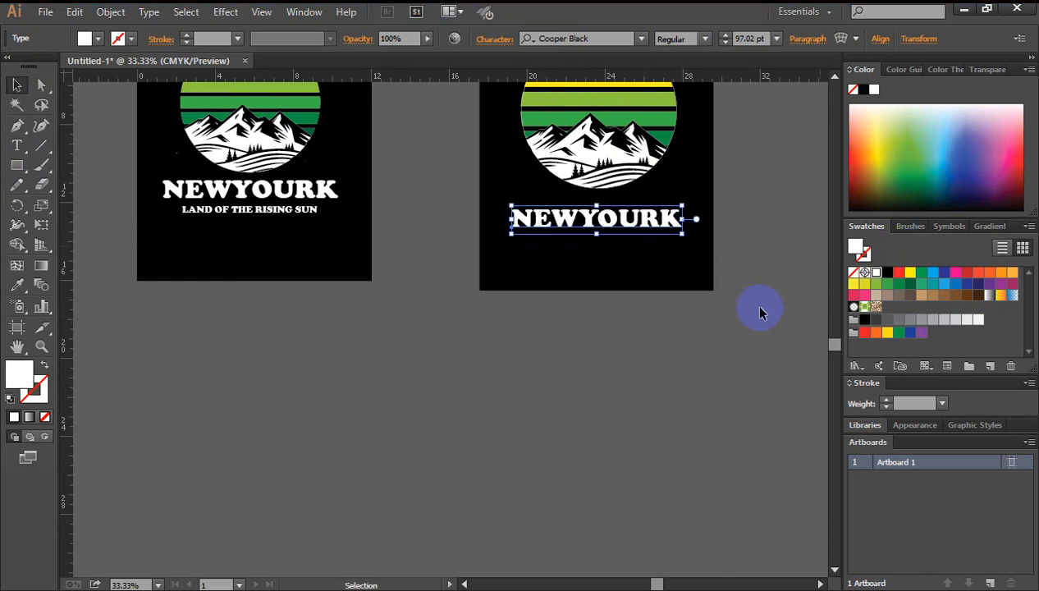
pyautogui.scroll(2, 758, 354)
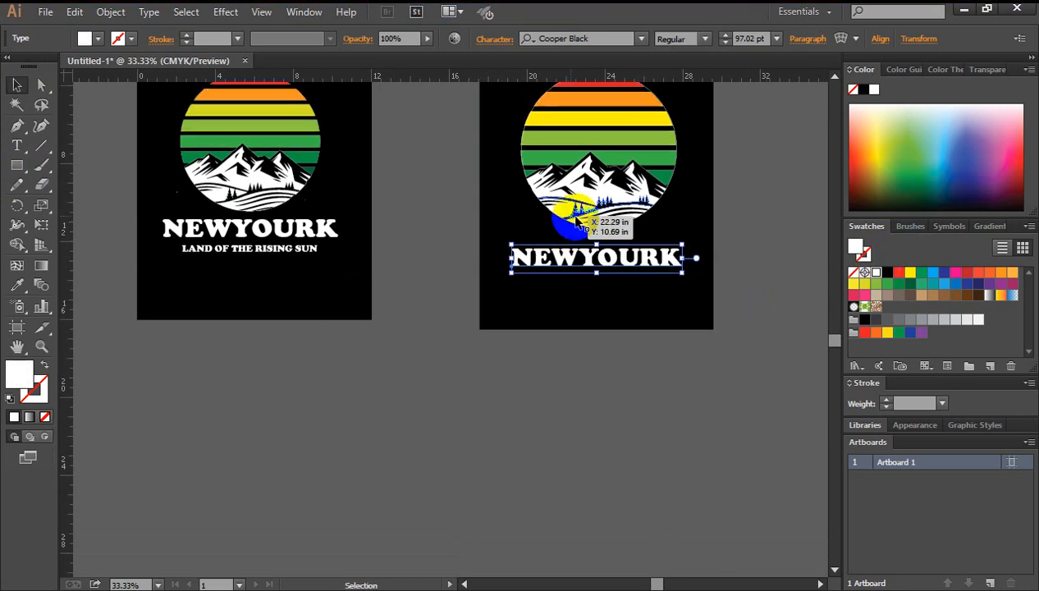
# Delete the thin white circle outline surrounding the colored stripes of the new design.
pyautogui.scroll(4, 539, 148)
pyautogui.moveTo(522, 134); pyautogui.dragTo(673, 304)
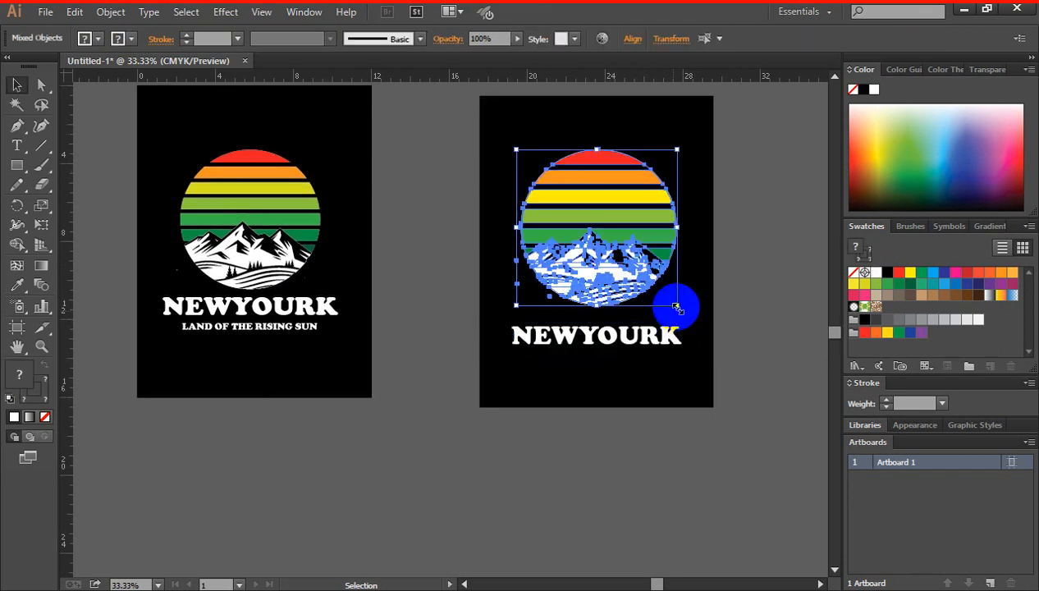
pyautogui.click(784, 243)
pyautogui.scroll(4, 585, 297)
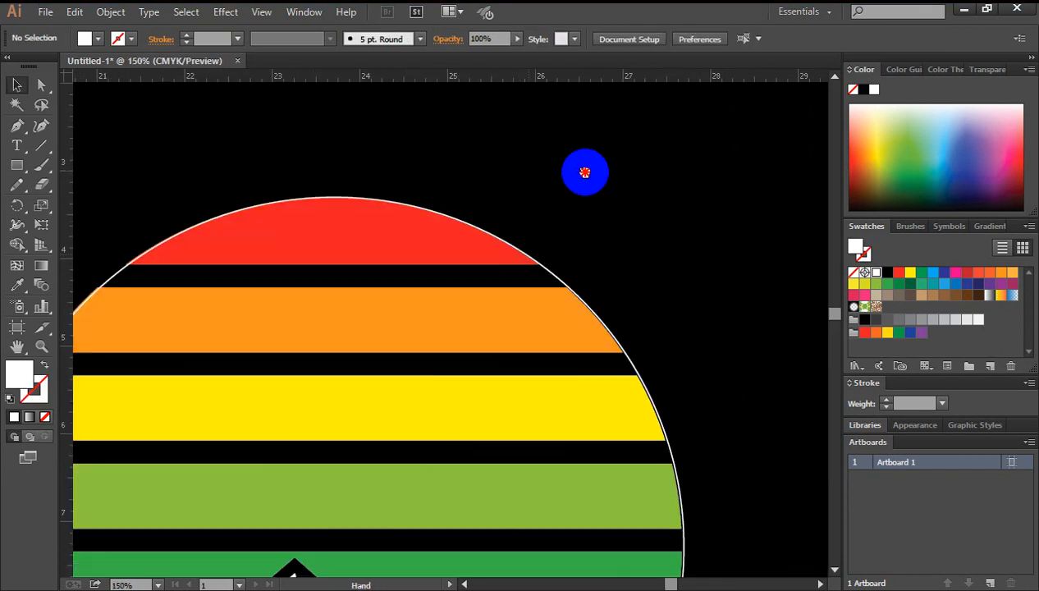
pyautogui.moveTo(585, 172); pyautogui.dragTo(644, 88)
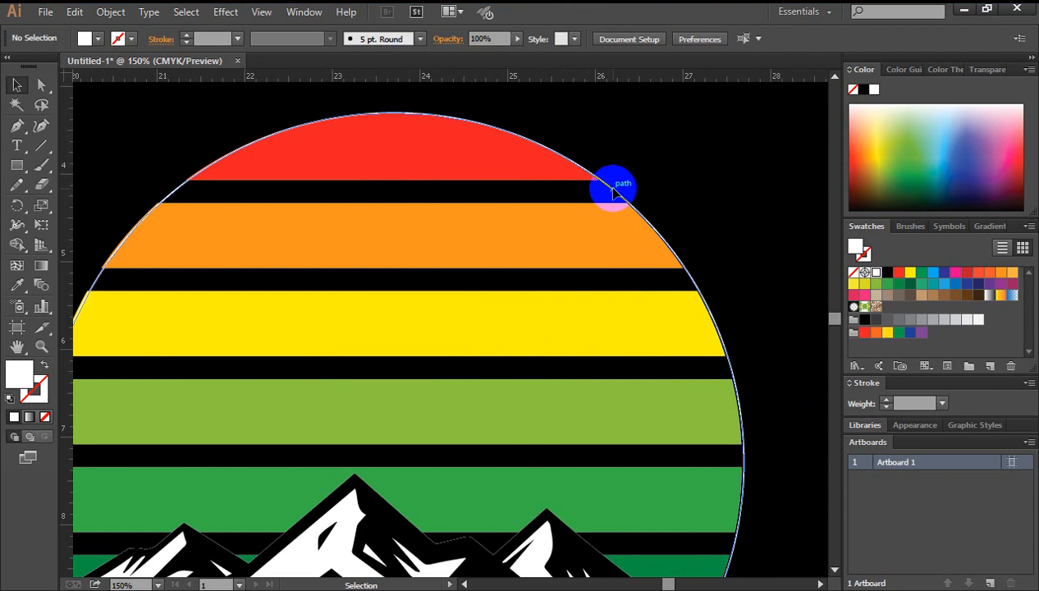
pyautogui.click(614, 191)
pyautogui.press('Delete')
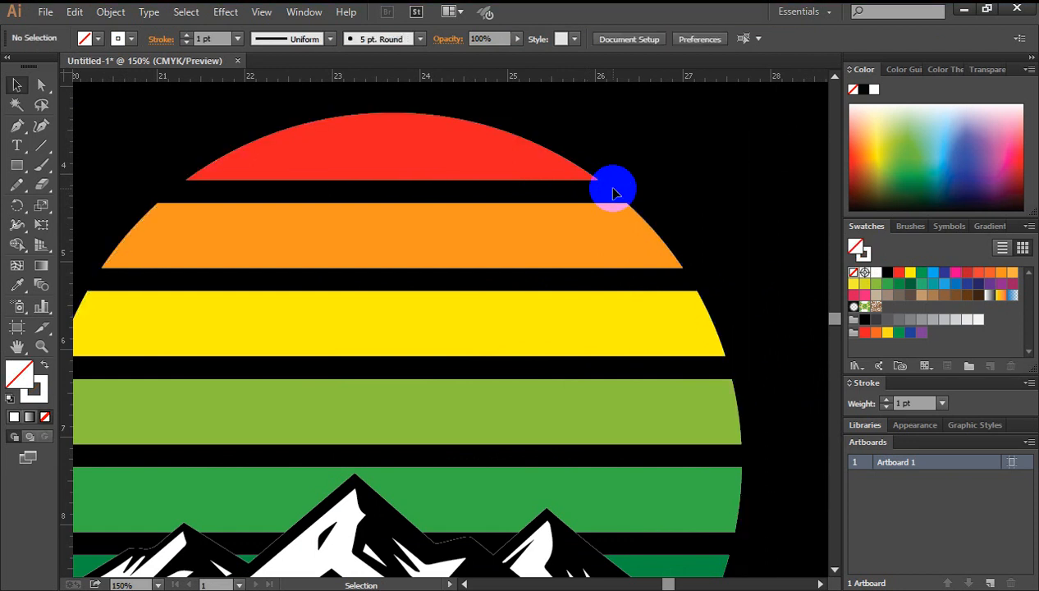
# Place a vertical guide through the center of the striped circle artwork on the new design.
pyautogui.hotkey('ctrl', '-')
pyautogui.hotkey('ctrl', '-')
pyautogui.hotkey('ctrl', '-')
pyautogui.moveTo(517, 326); pyautogui.dragTo(644, 125)
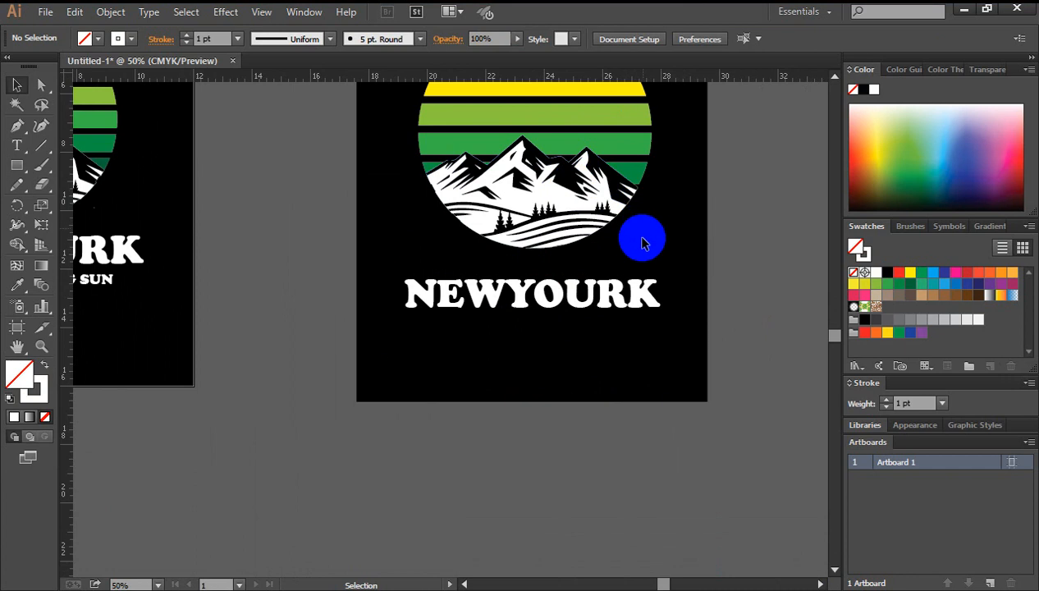
pyautogui.hotkey('ctrl', '-')
pyautogui.hotkey('ctrl', '-')
pyautogui.moveTo(426, 174); pyautogui.dragTo(554, 306)
pyautogui.press('a')
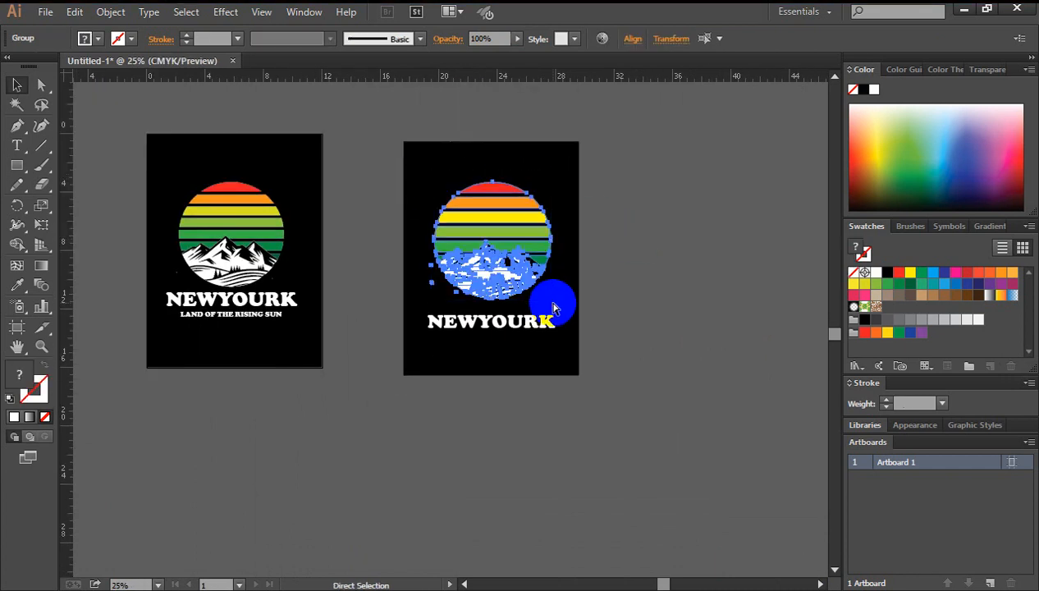
pyautogui.press('v')
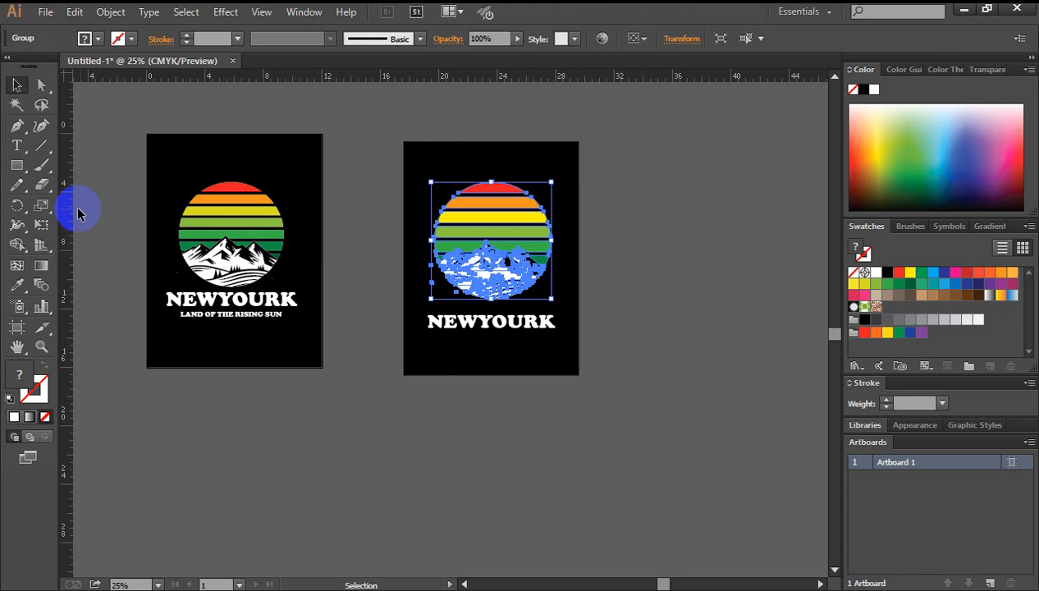
pyautogui.moveTo(66, 210); pyautogui.dragTo(494, 186)
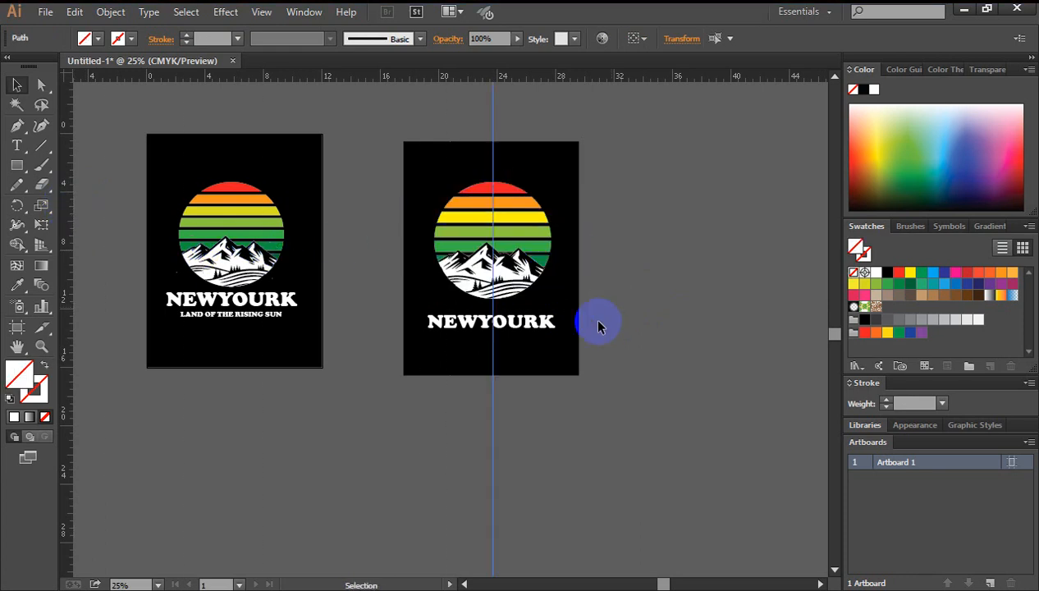
# Nudge the NEWYOURK lettering slightly right to center it on the guide and up closer to the mountain circle.
pyautogui.click(514, 327)
pyautogui.press('Right')
pyautogui.press('Right')
pyautogui.press('Right')
pyautogui.press('Right')
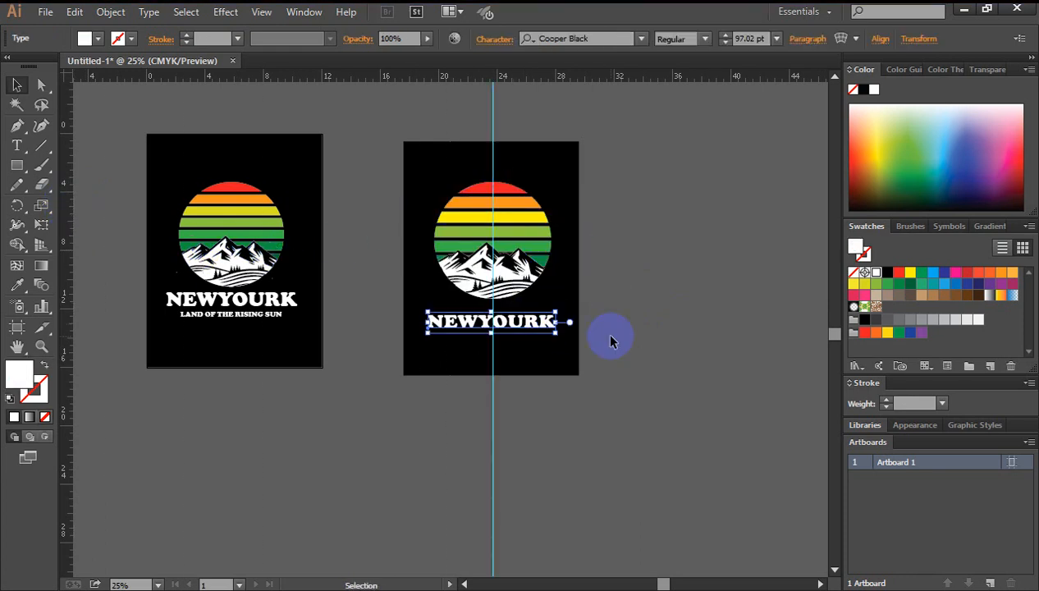
pyautogui.press('Up')
pyautogui.press('Up')
pyautogui.press('Up')
pyautogui.press('Up')
pyautogui.press('Up')
pyautogui.press('Up')
pyautogui.press('Up')
pyautogui.press('Up')
pyautogui.press('Up')
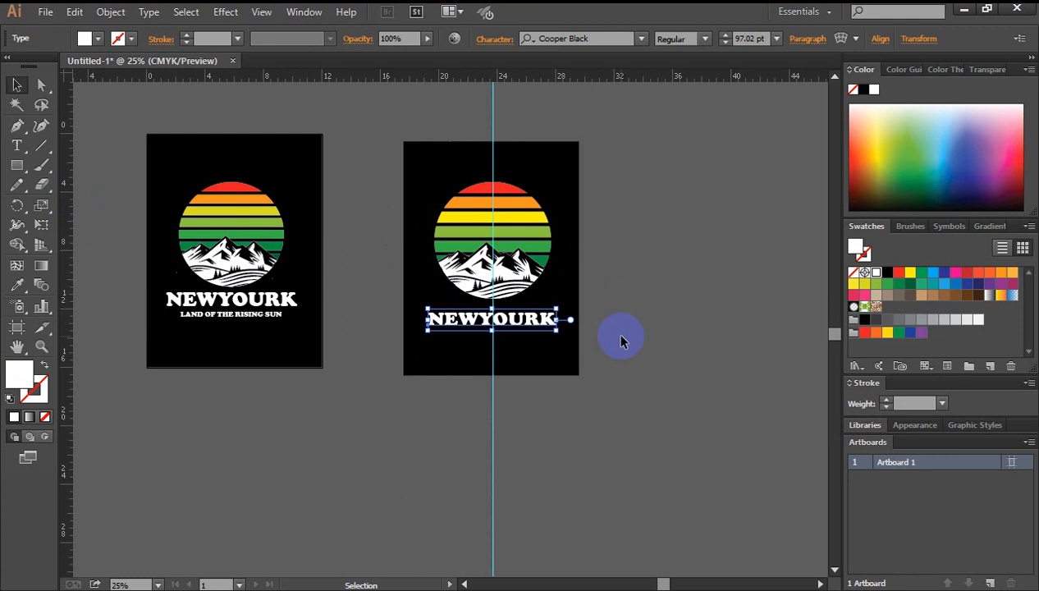
pyautogui.press('Up')
pyautogui.press('Up')
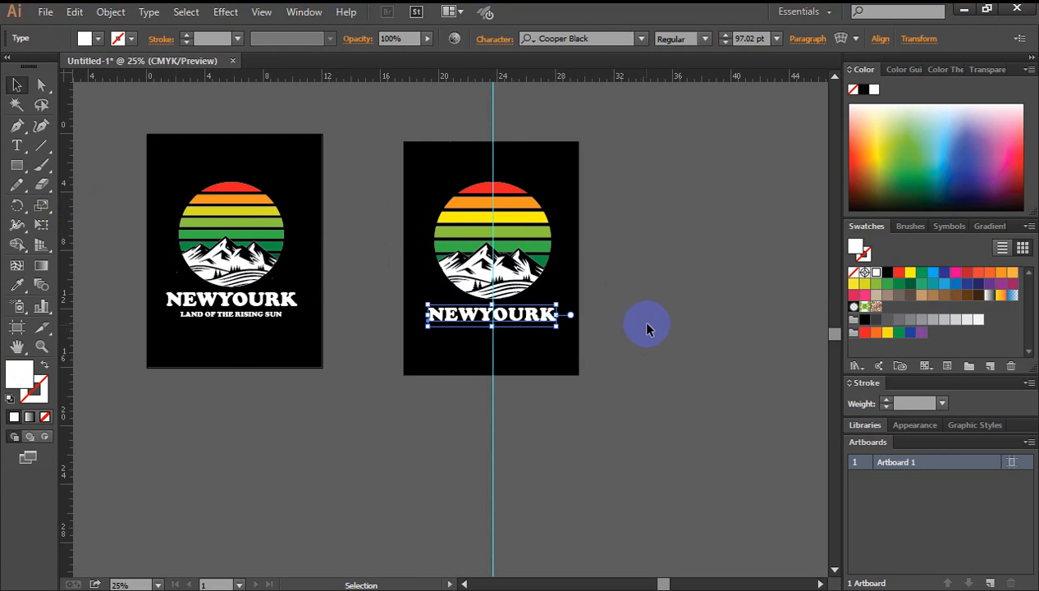
# Add the text LAND OF THE RISING SUN in white Cooper Black at 36 pt on the empty canvas below the backgrounds.
pyautogui.click(642, 332)
pyautogui.keyDown('ctrl'); pyautogui.click(486, 362); pyautogui.keyUp('ctrl')
pyautogui.moveTo(401, 351); pyautogui.dragTo(638, 305)
pyautogui.keyDown('ctrl'); pyautogui.click(563, 278); pyautogui.keyUp('ctrl')
pyautogui.moveTo(538, 327); pyautogui.dragTo(629, 258)
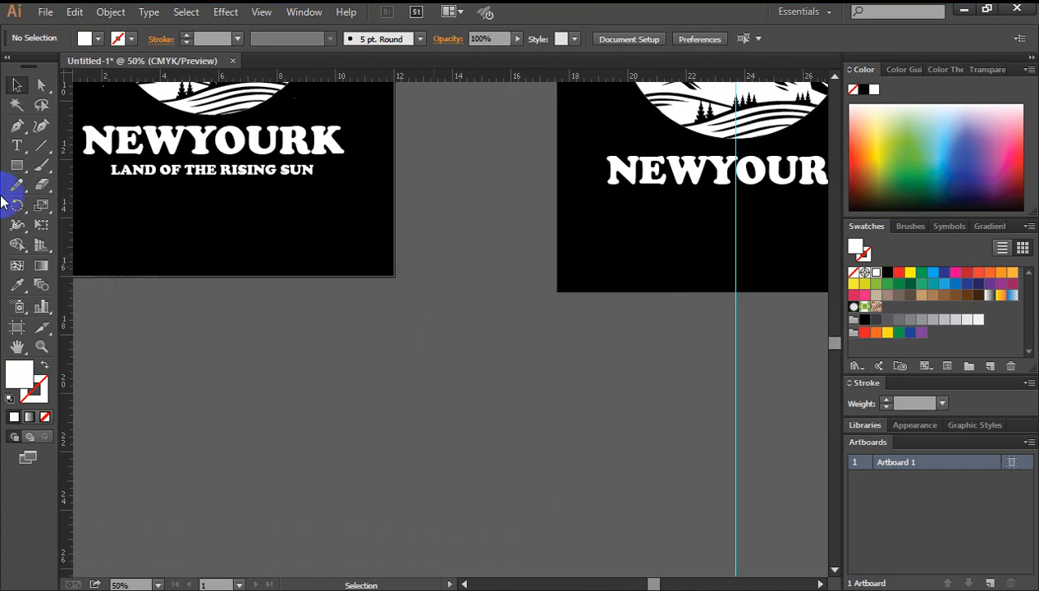
pyautogui.click(17, 145)
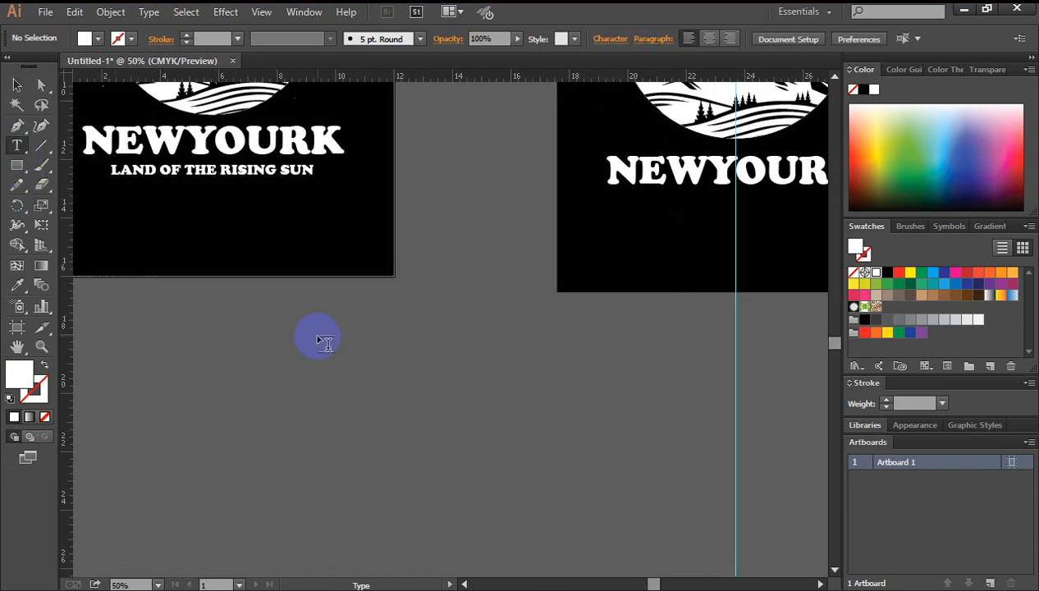
pyautogui.click(317, 334)
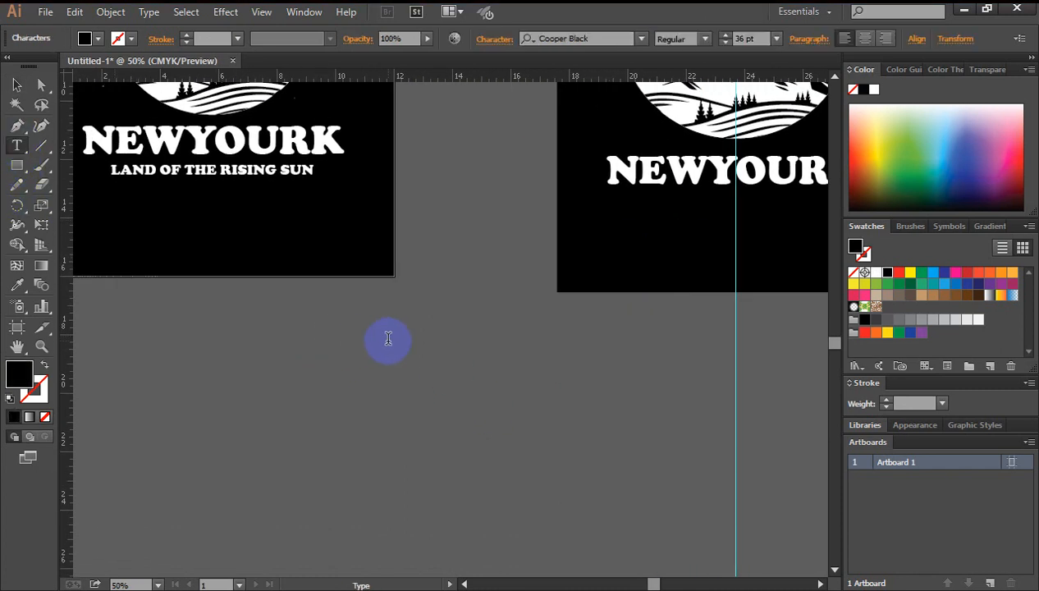
pyautogui.write('LAND OF THE RIS')
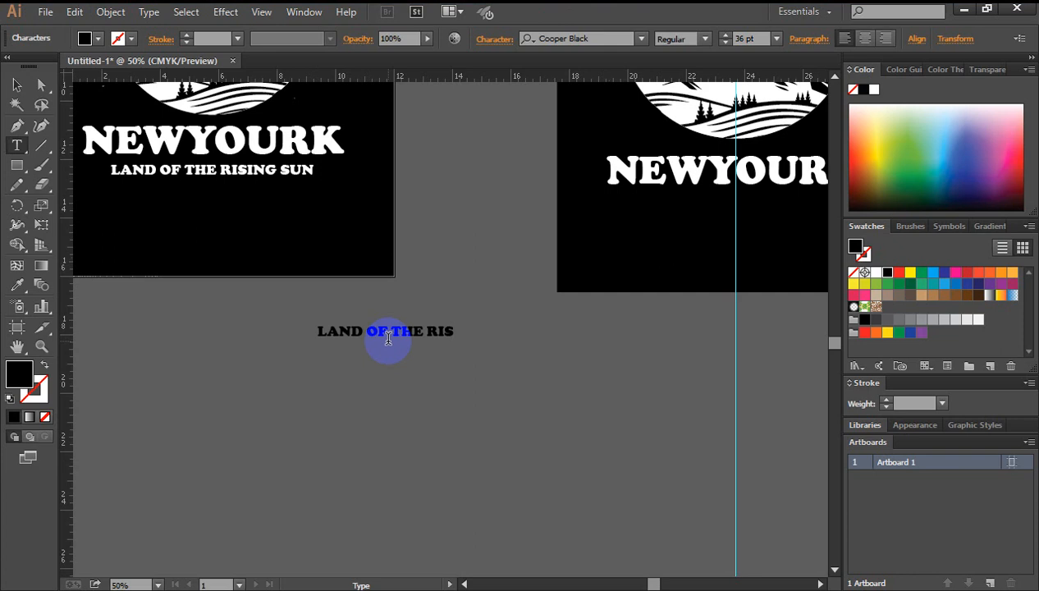
pyautogui.write('ING SUN')
pyautogui.click(17, 86)
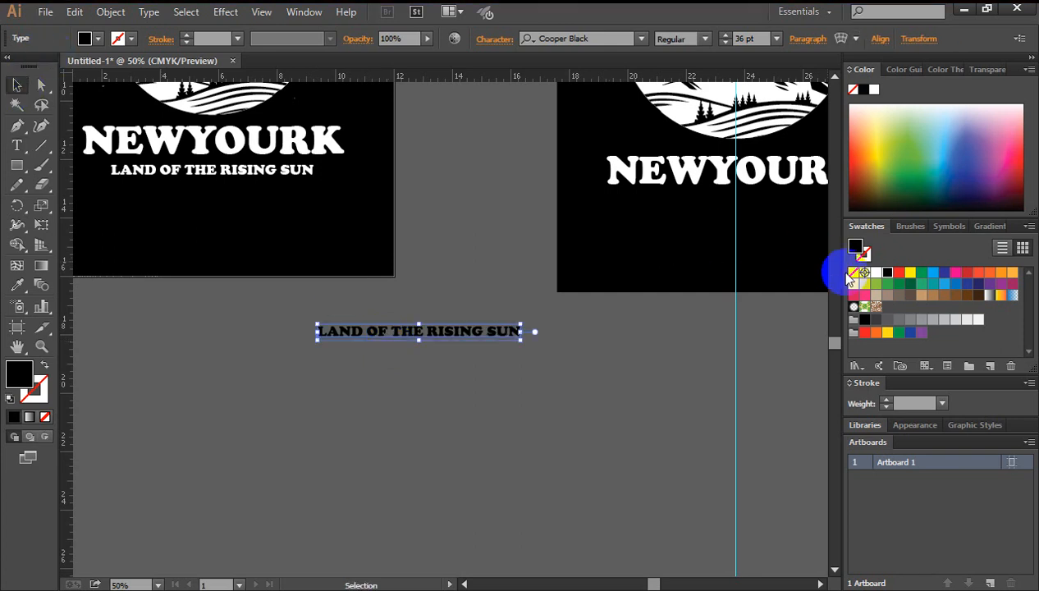
pyautogui.click(877, 275)
# Move the LAND OF THE RISING SUN line onto the new design, centered on the guide close beneath NEWYOURK.
pyautogui.moveTo(551, 359); pyautogui.dragTo(385, 368)
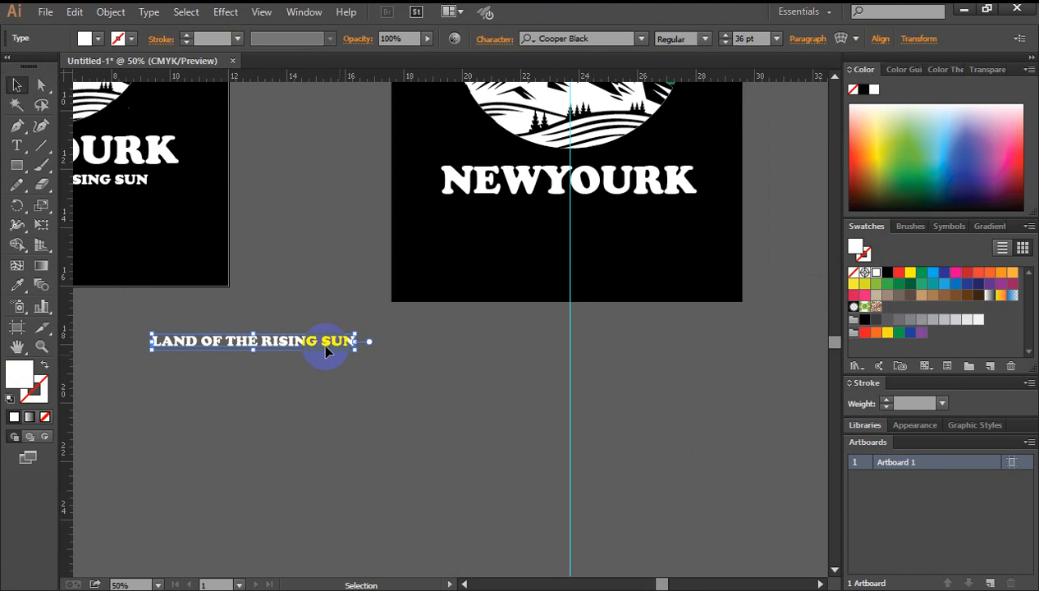
pyautogui.moveTo(326, 343); pyautogui.dragTo(626, 255)
pyautogui.press('Up')
pyautogui.press('Up')
pyautogui.press('Up')
pyautogui.press('Up')
pyautogui.press('Up')
pyautogui.press('Up')
pyautogui.press('Up')
pyautogui.press('Up')
pyautogui.press('Up')
pyautogui.press('Up')
pyautogui.press('Up')
pyautogui.press('Up')
pyautogui.press('Up')
pyautogui.press('Up')
pyautogui.press('Up')
pyautogui.press('Up')
pyautogui.press('Up')
pyautogui.press('Up')
pyautogui.press('Up')
pyautogui.press('Up')
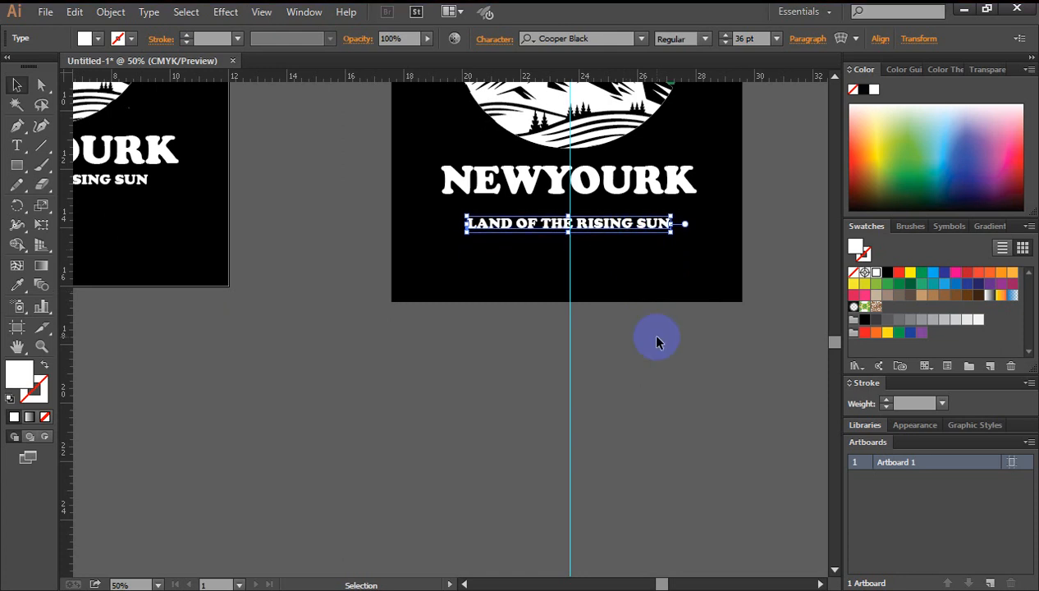
pyautogui.press('Up')
pyautogui.press('Up')
pyautogui.press('Up')
pyautogui.press('Up')
pyautogui.press('Up')
pyautogui.press('Up')
pyautogui.press('Up')
pyautogui.press('Up')
pyautogui.press('Up')
pyautogui.press('Up')
pyautogui.press('Up')
pyautogui.press('Up')
pyautogui.press('Up')
pyautogui.press('Up')
pyautogui.press('Up')
pyautogui.press('Up')
pyautogui.press('Up')
pyautogui.press('Up')
pyautogui.press('Up')
pyautogui.press('Up')
pyautogui.hotkey('ctrl', 'shift', 'a')
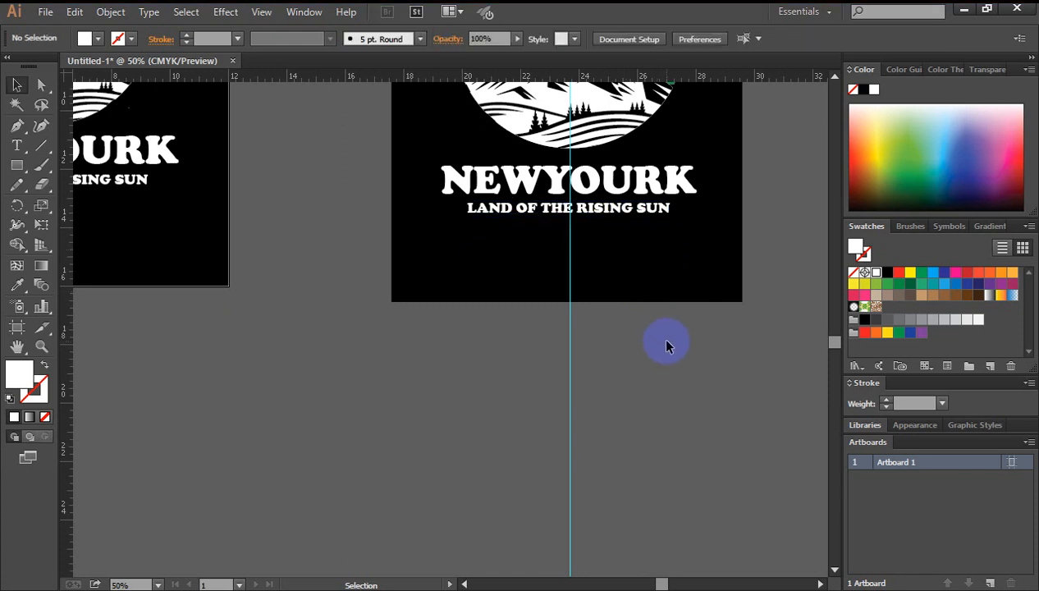
# Delete the vertical centering guide from the new design.
pyautogui.hotkey('ctrl', '-')
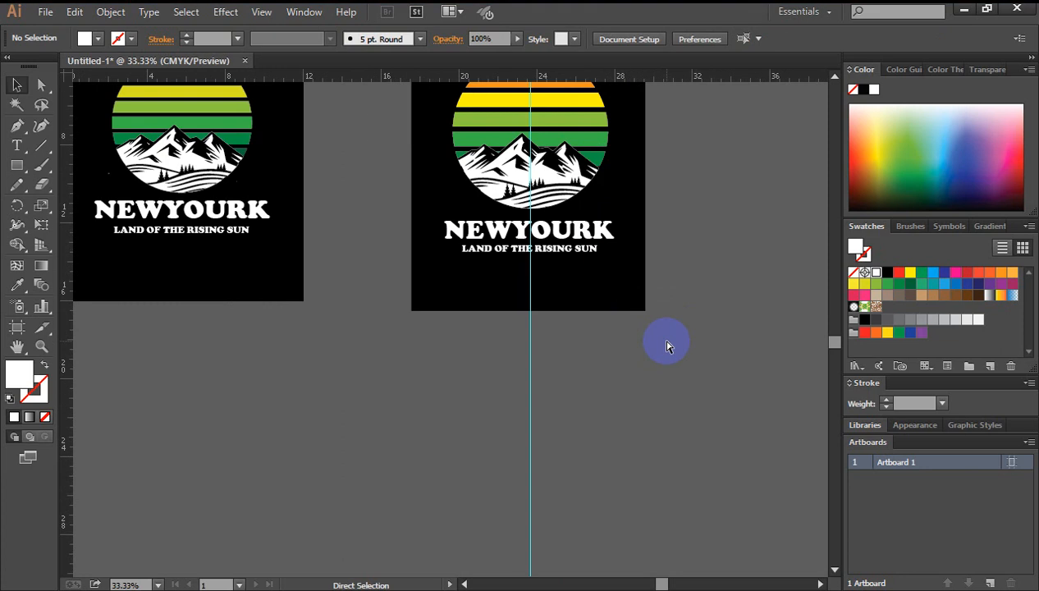
pyautogui.hotkey('ctrl', '-')
pyautogui.click(516, 276)
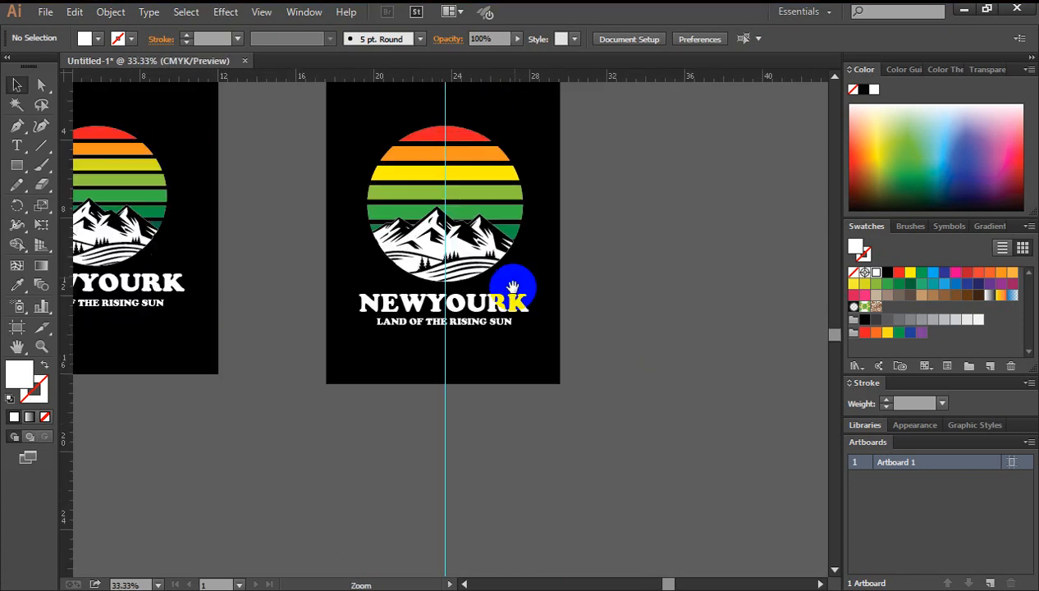
pyautogui.moveTo(620, 298); pyautogui.dragTo(640, 320)
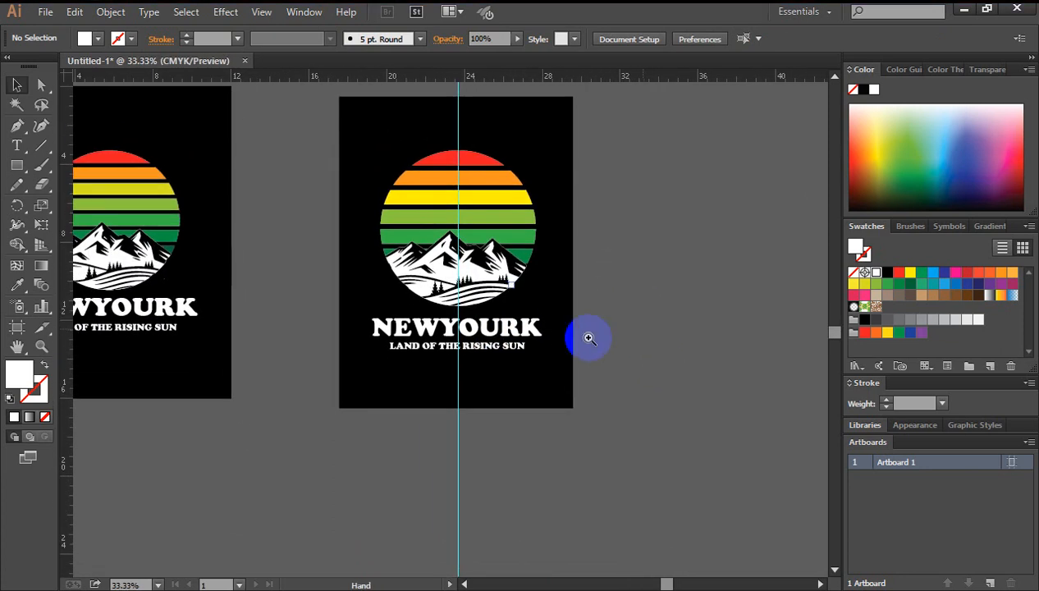
pyautogui.click(456, 326)
pyautogui.moveTo(528, 331); pyautogui.dragTo(545, 376)
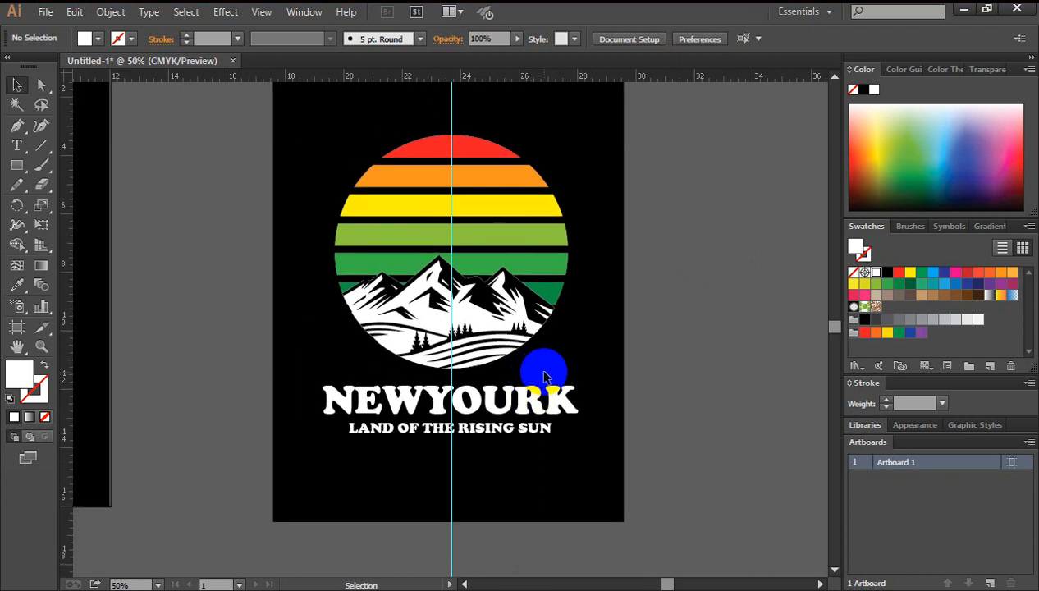
pyautogui.moveTo(424, 100); pyautogui.dragTo(501, 105)
pyautogui.press('Delete')
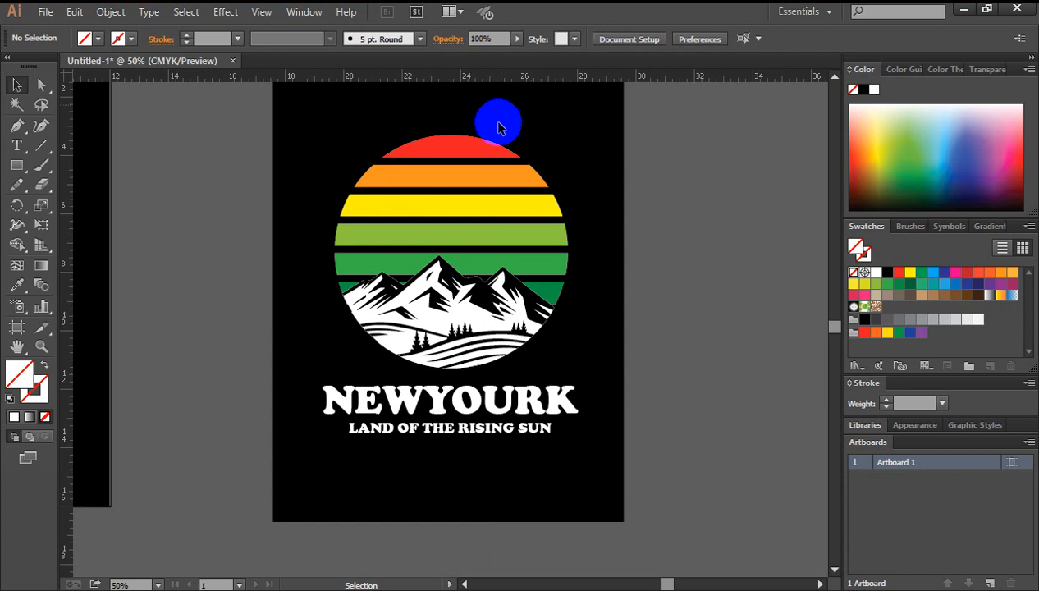
# Nudge the LAND OF THE RISING SUN line slightly down for more space below NEWYOURK.
pyautogui.click(468, 437)
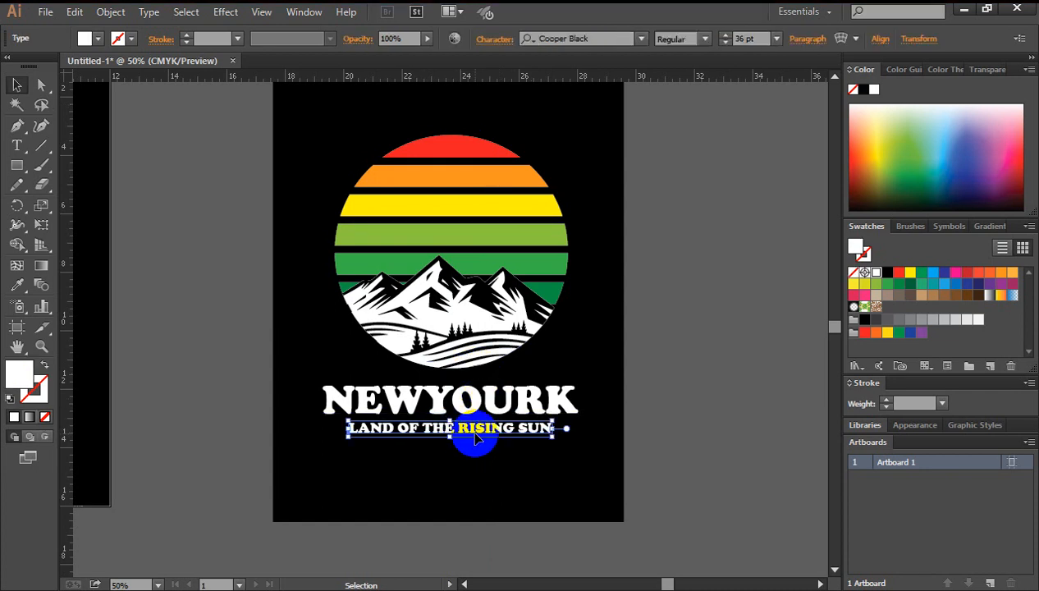
pyautogui.press('Down')
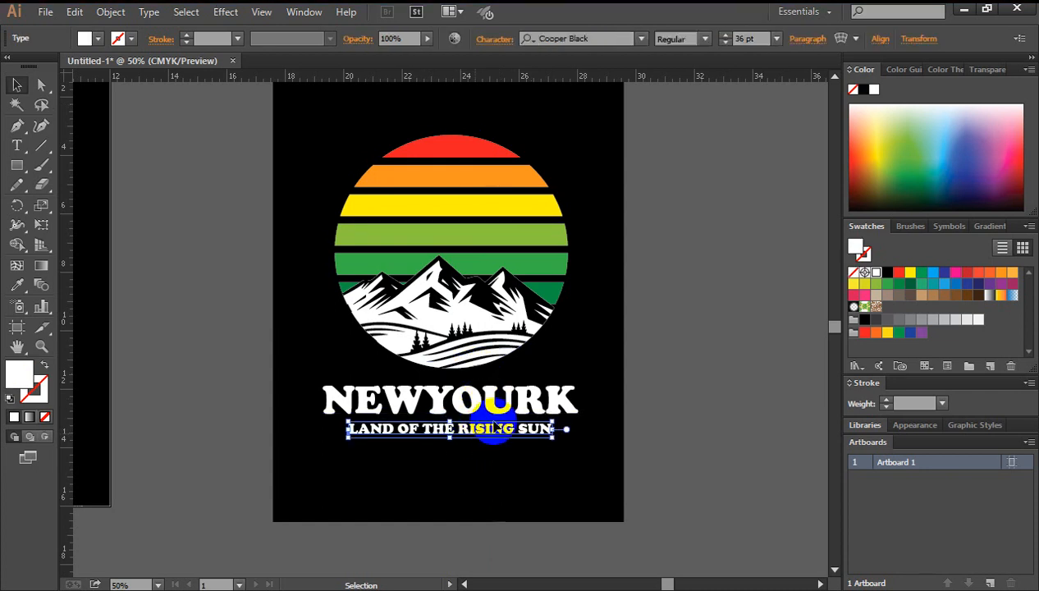
pyautogui.click(697, 318)
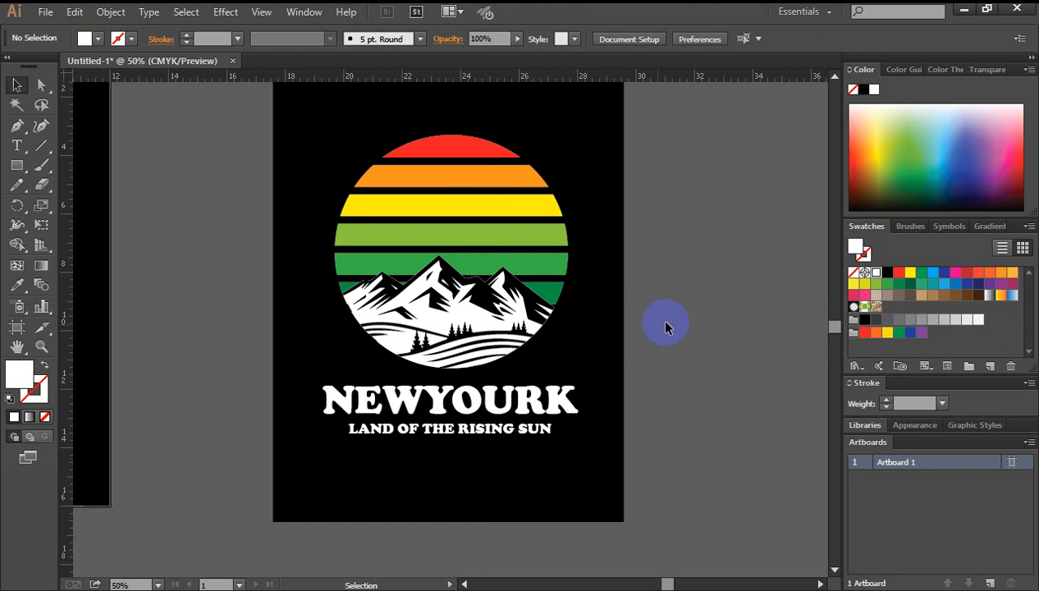
# Examine the finished design and the placement of its lettering beneath the striped mountain circle.
pyautogui.scroll(-3, 674, 319)
pyautogui.scroll(1, 678, 319)
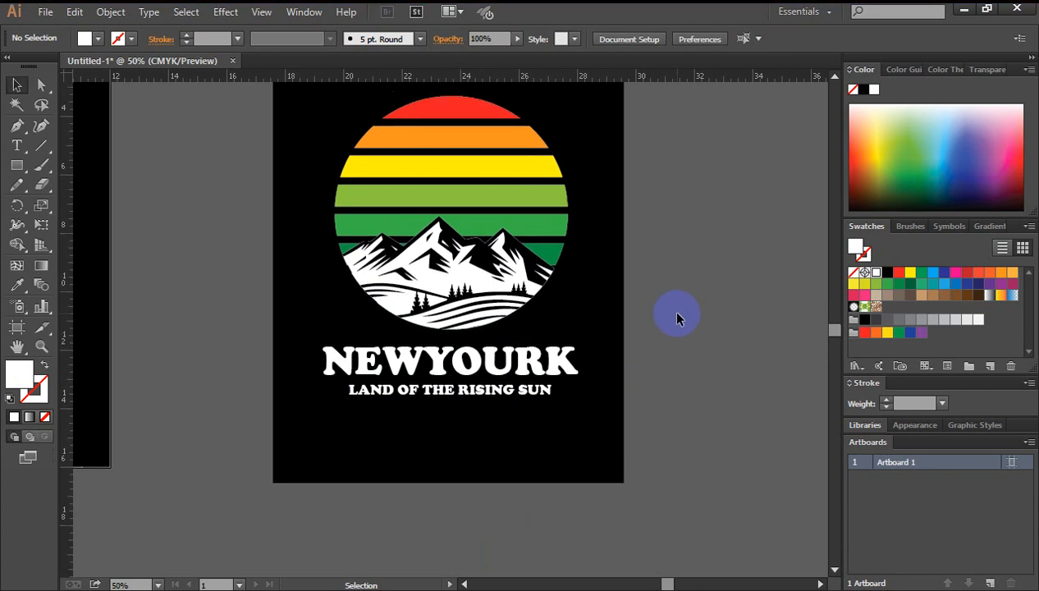
pyautogui.scroll(1, 669, 309)
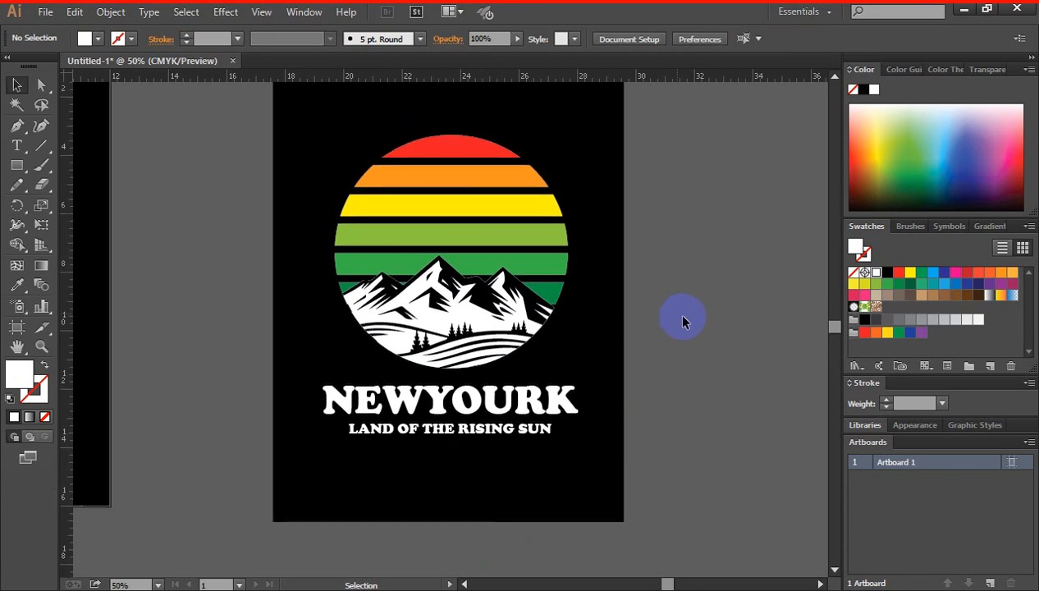
pyautogui.click(558, 404)
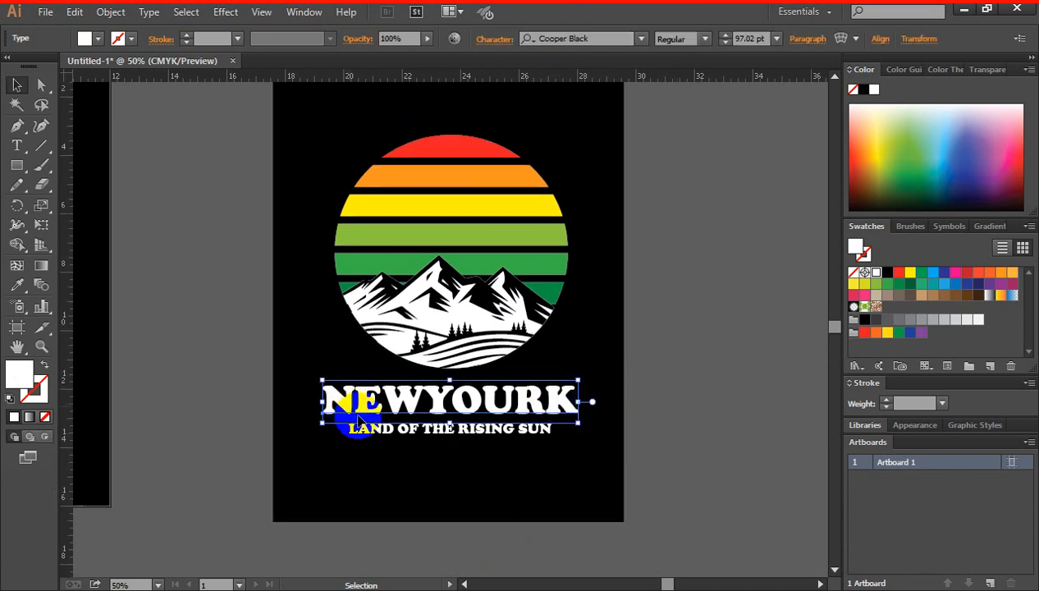
pyautogui.click(671, 369)
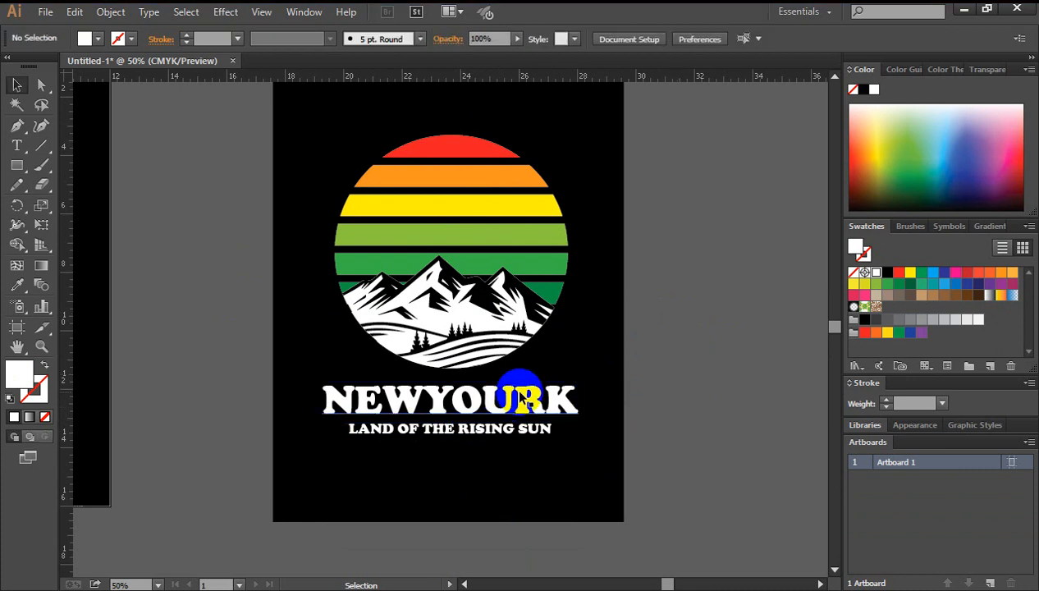
pyautogui.click(517, 384)
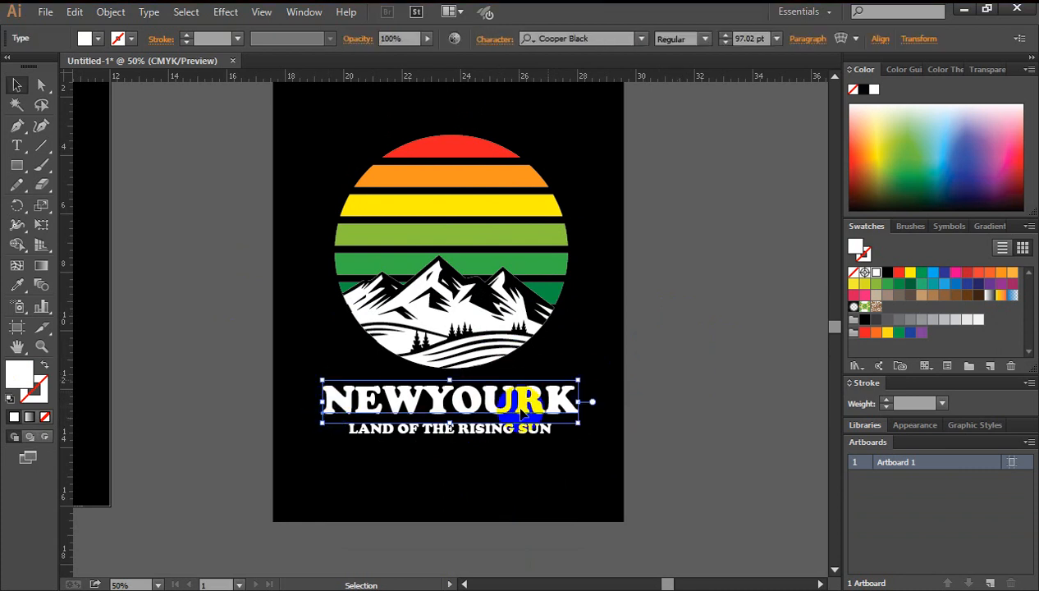
pyautogui.click(681, 379)
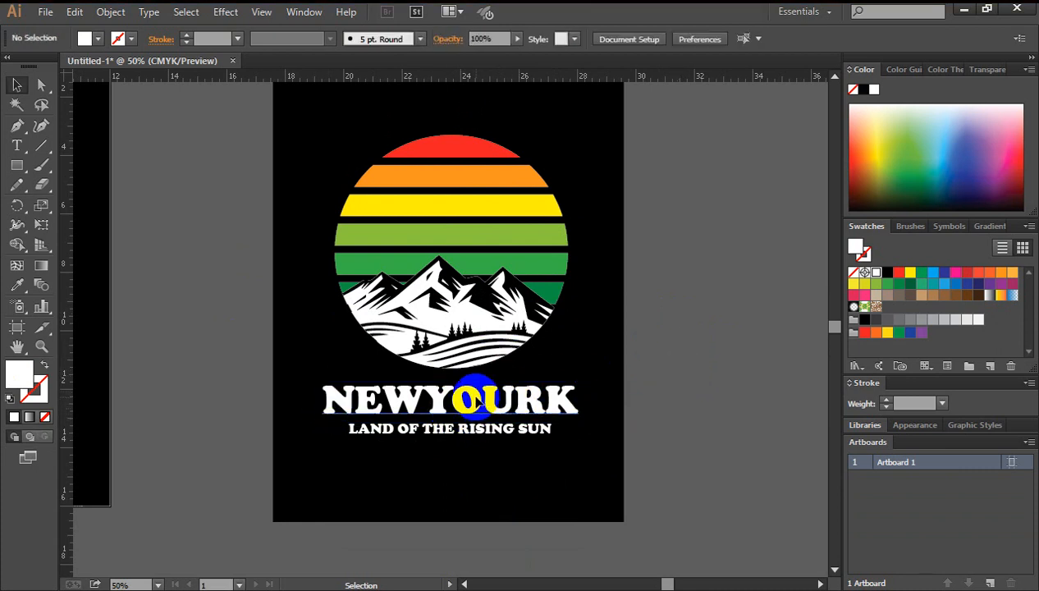
pyautogui.click(351, 386)
pyautogui.click(701, 385)
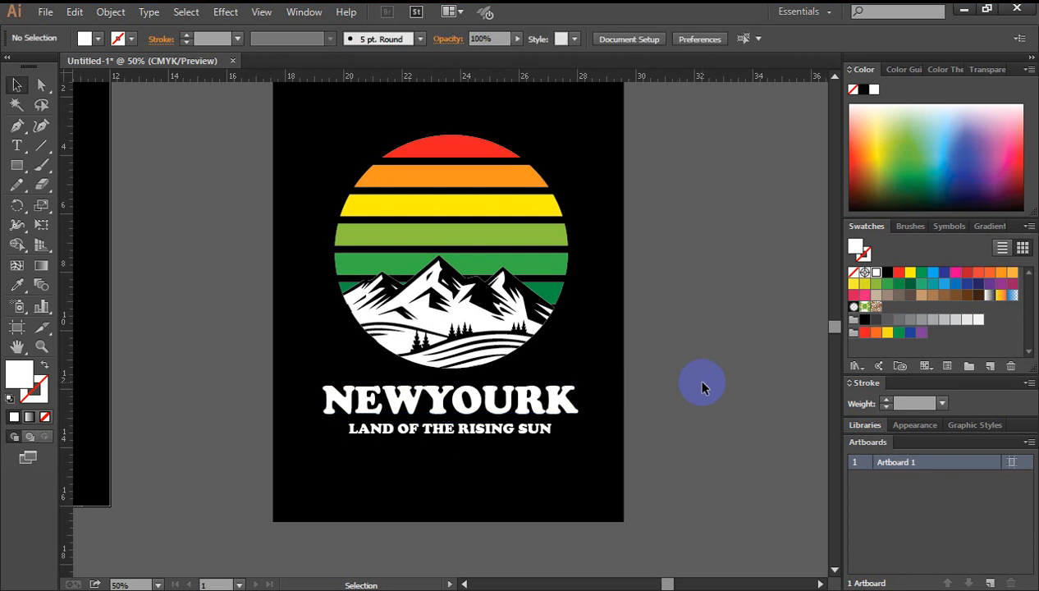
pyautogui.scroll(-1, 701, 384)
pyautogui.scroll(1, 702, 385)
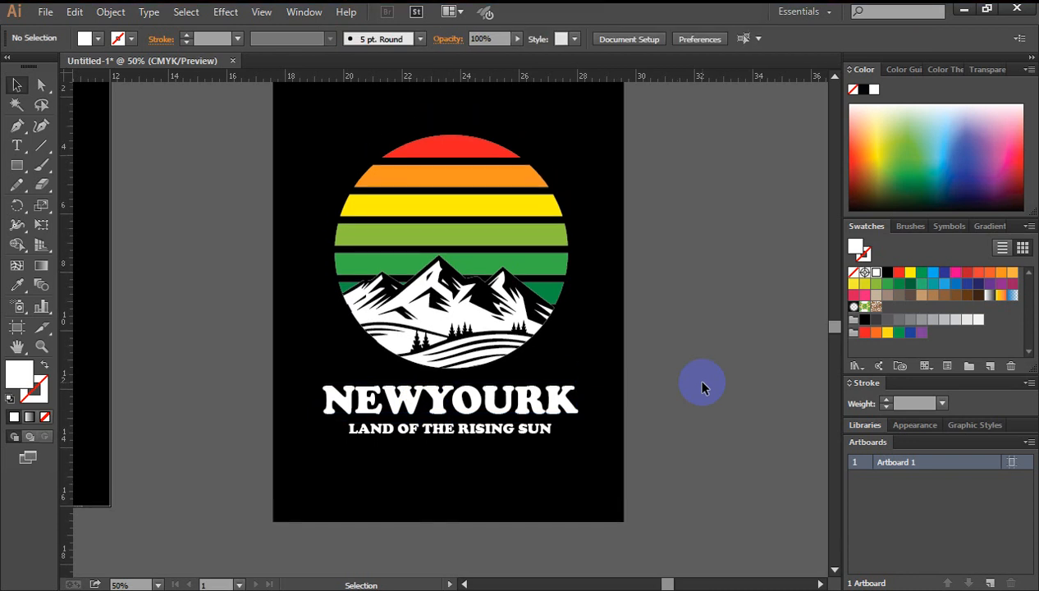